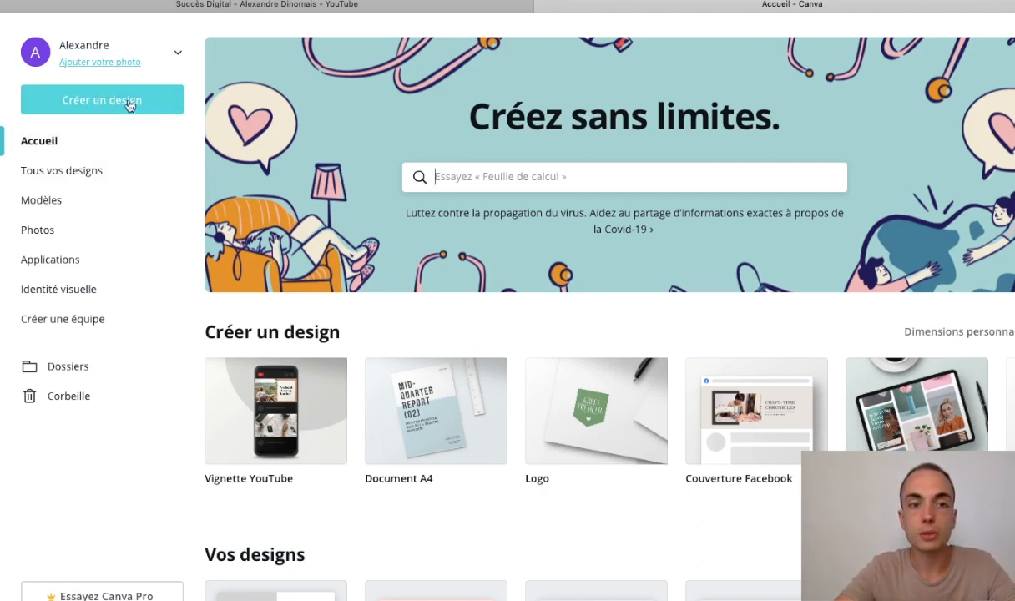
Step: Search Canva for "youtube" and open the "Illustration de chaîne YouTube" design category
click(507, 176)
text(youtube)
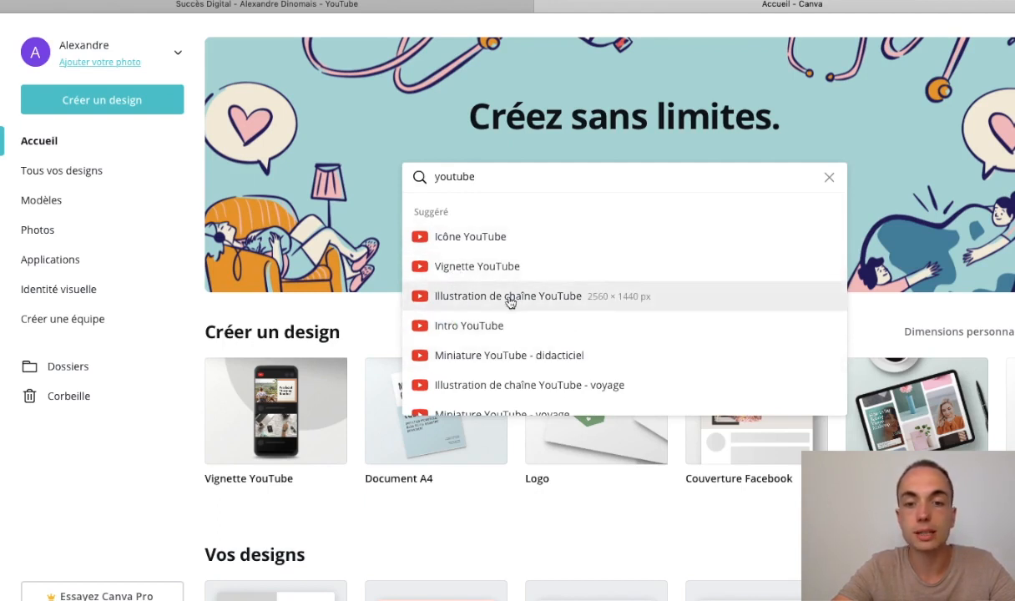
click(471, 297)
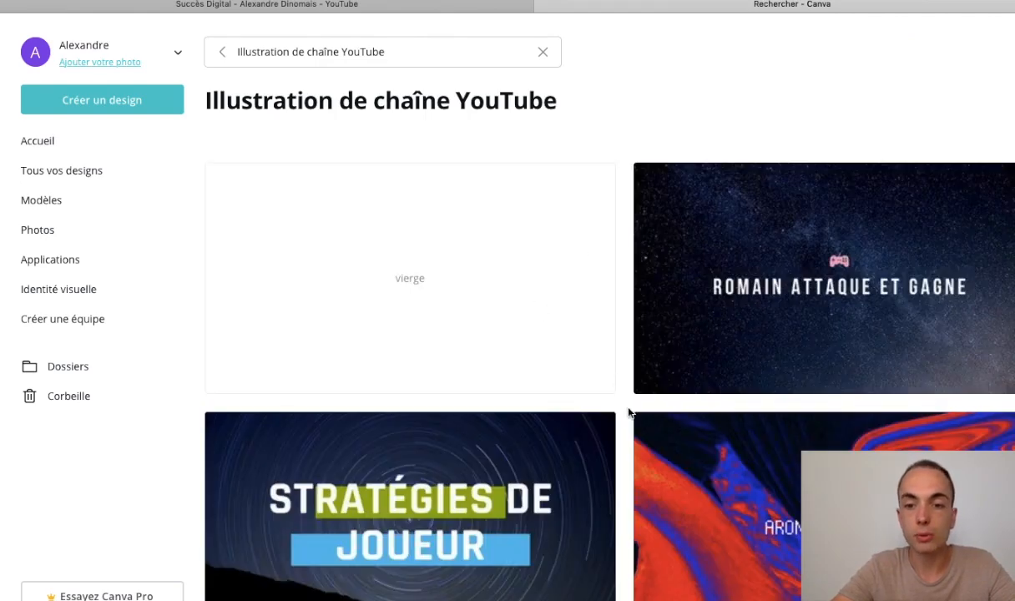
Step: Look through the YouTube channel art templates and create a blank ("vierge") design
scroll(628, 411, down, 3)
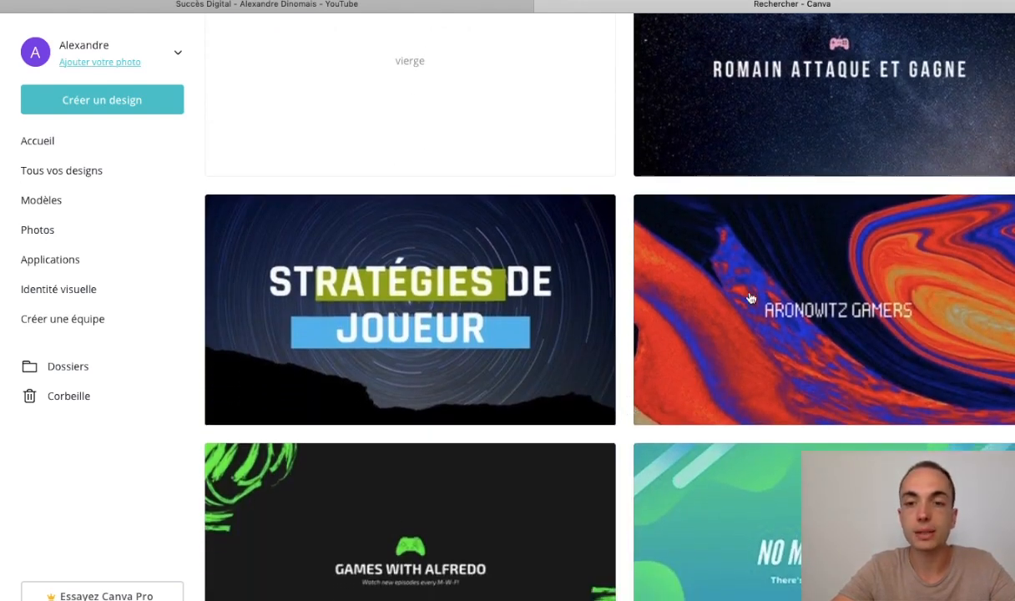
scroll(613, 542, down, 5)
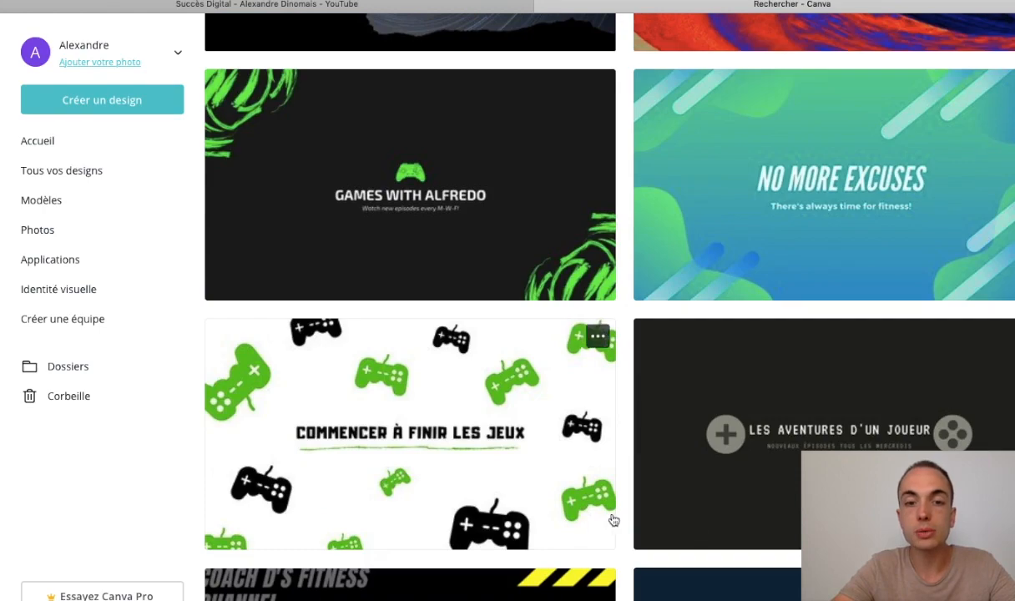
scroll(607, 505, down, 5)
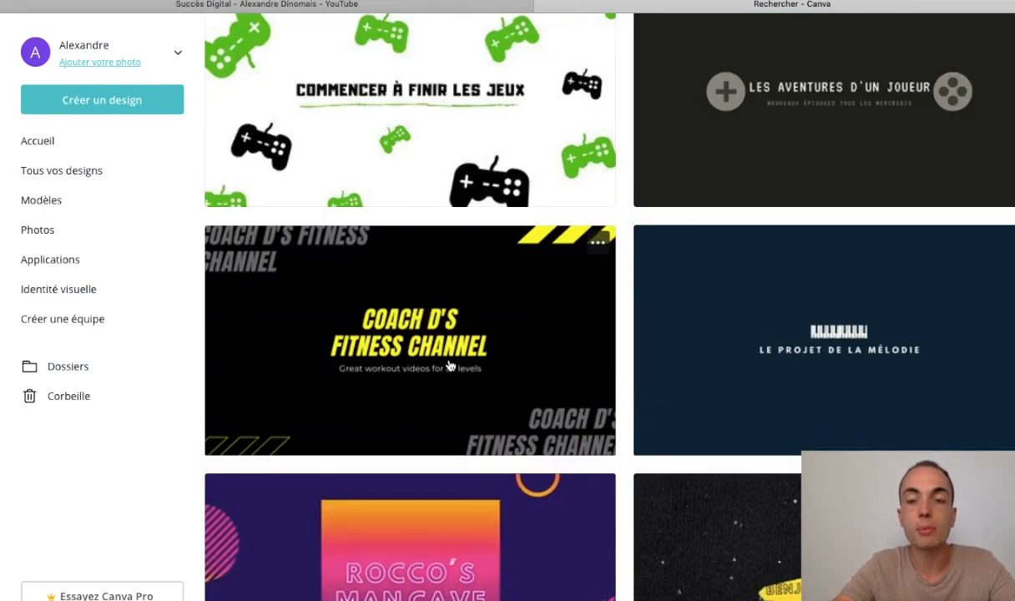
scroll(613, 374, down, 5)
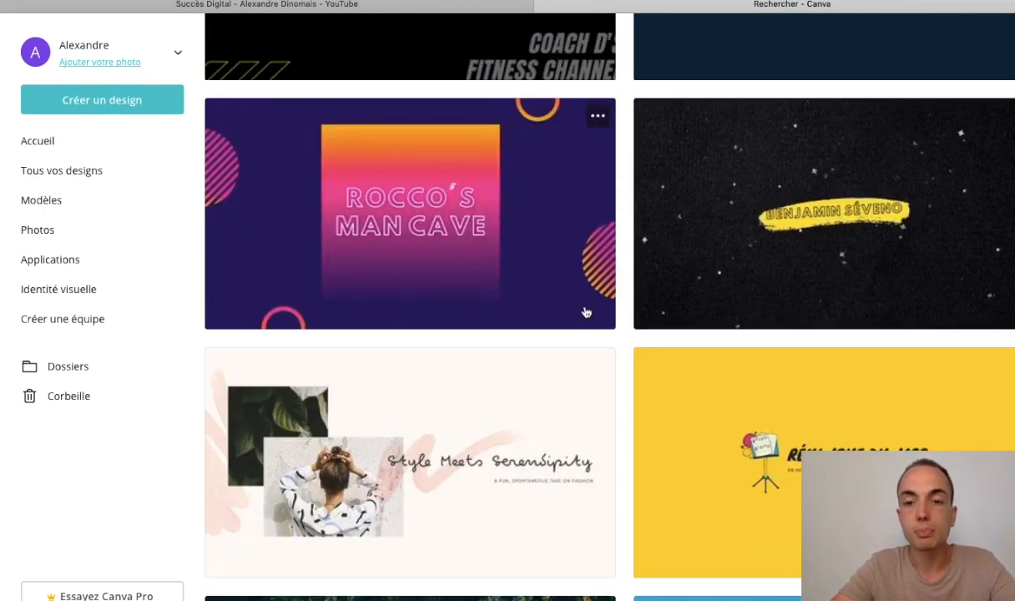
scroll(585, 312, down, 3)
scroll(632, 312, up, 15)
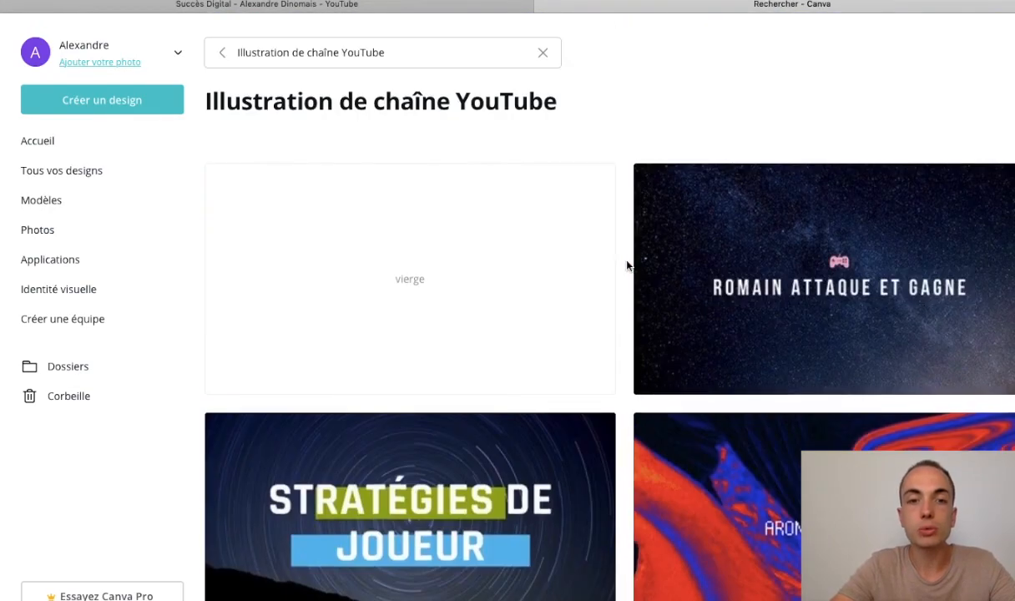
click(415, 286)
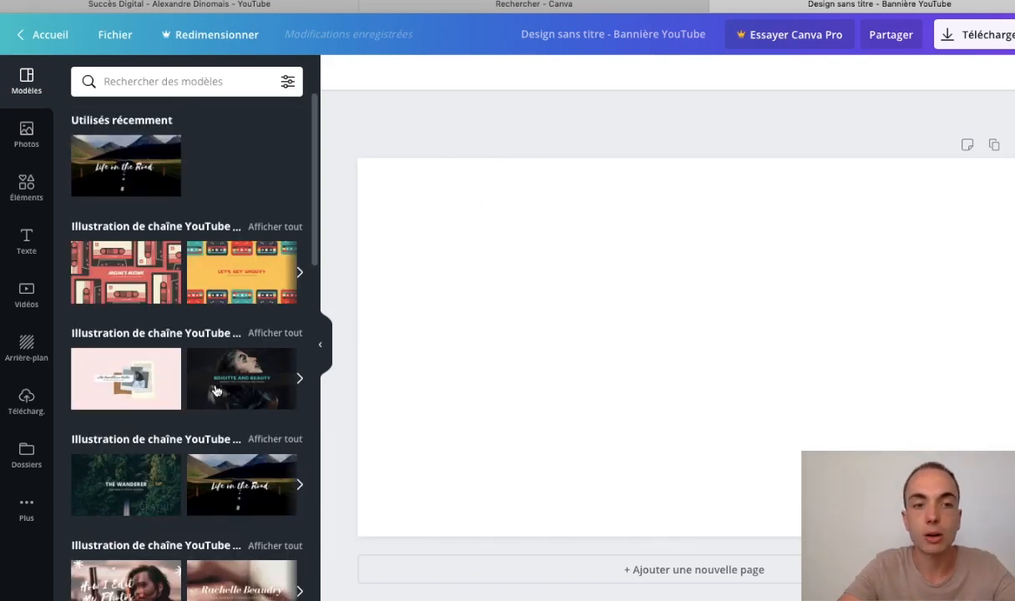
Step: Browse the template results and apply the "Always Au Naturel" desert template to the blank banner
scroll(146, 426, down, 1)
scroll(146, 425, down, 10)
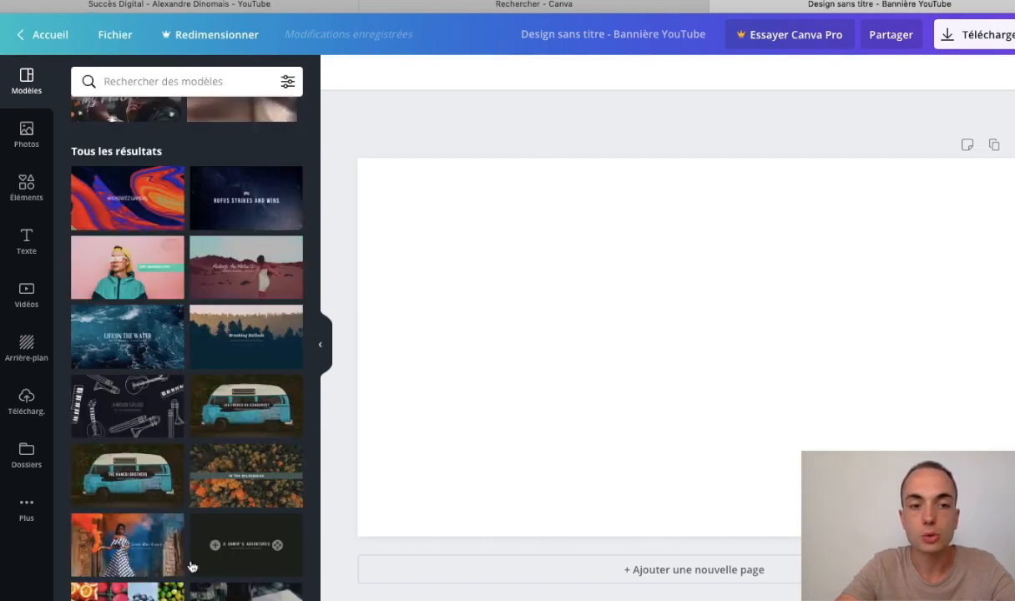
scroll(234, 443, down, 2)
scroll(234, 443, up, 2)
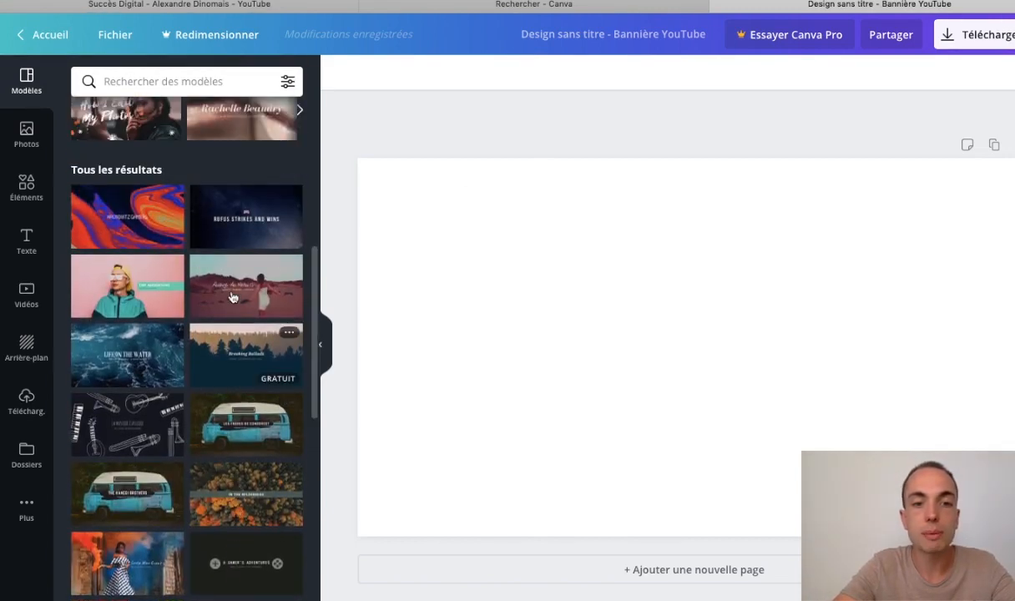
click(229, 292)
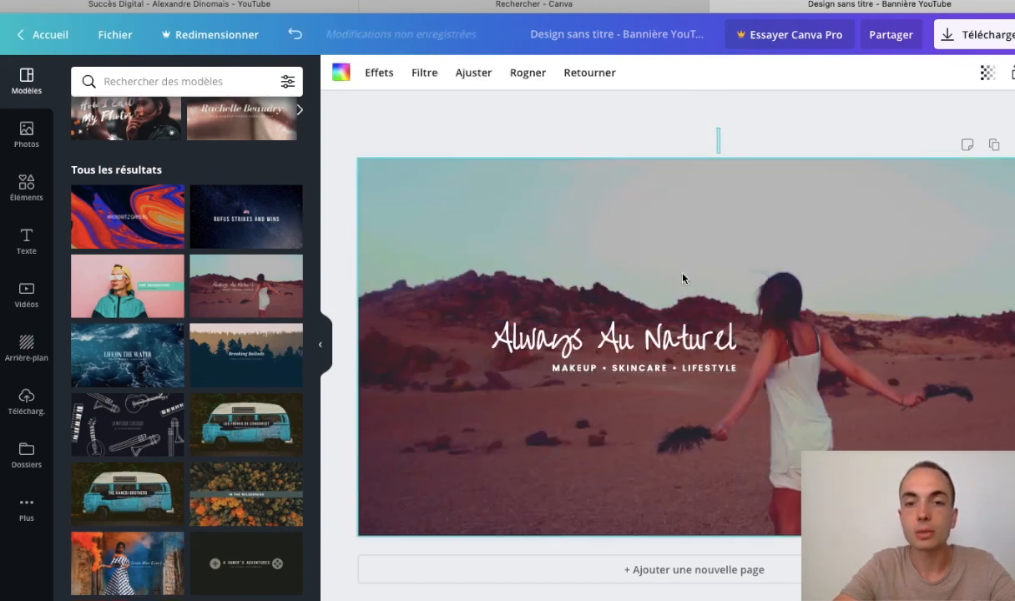
Step: Delete the template's title text and its desert background photo from the banner page
click(634, 342)
key(Delete)
click(646, 285)
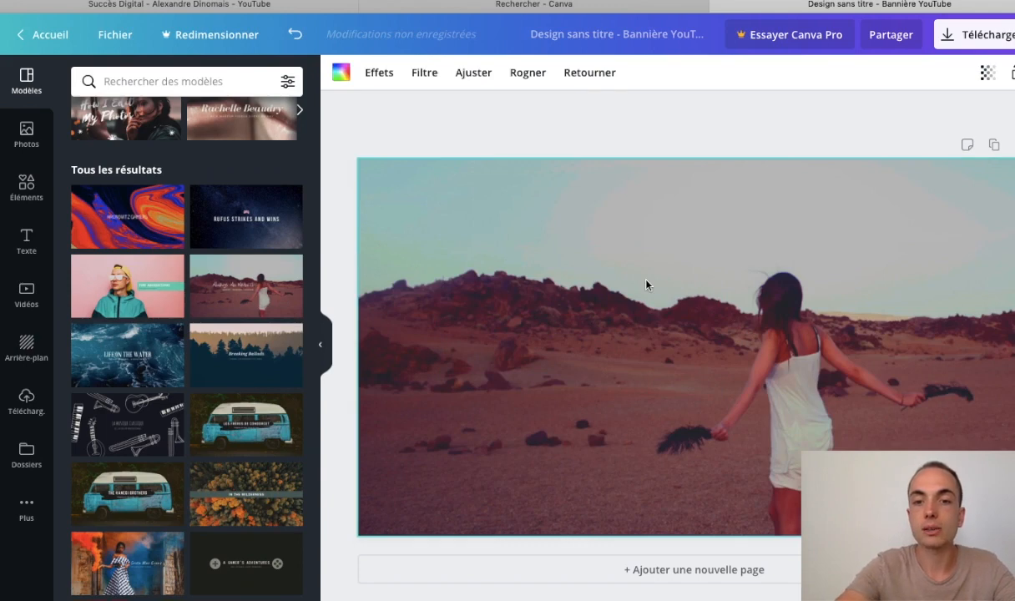
key(Delete)
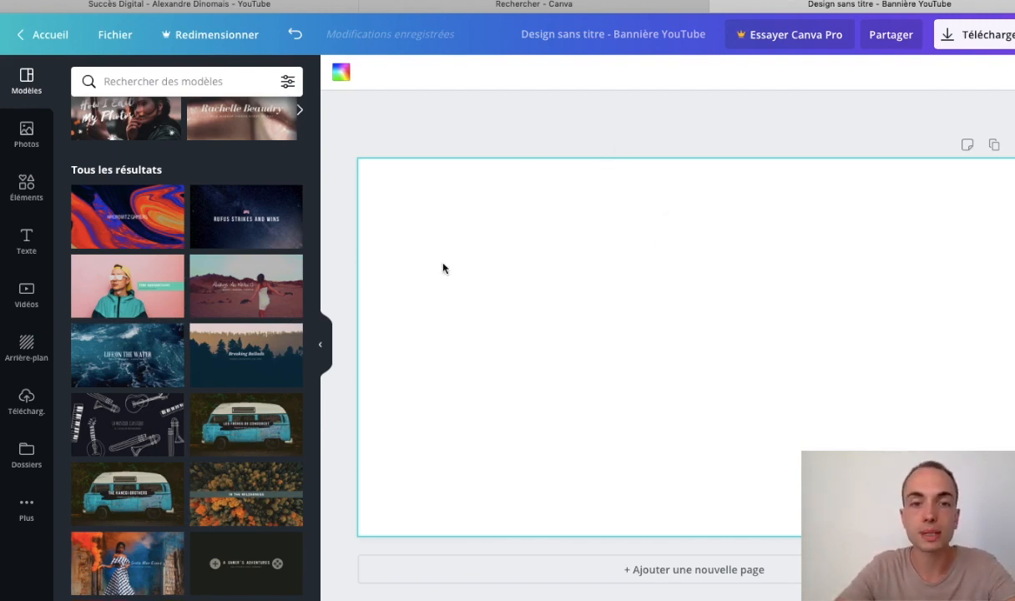
Step: Search Ecosia for "bannière youtube" in a new browser tab and look through the image results
key(super+t)
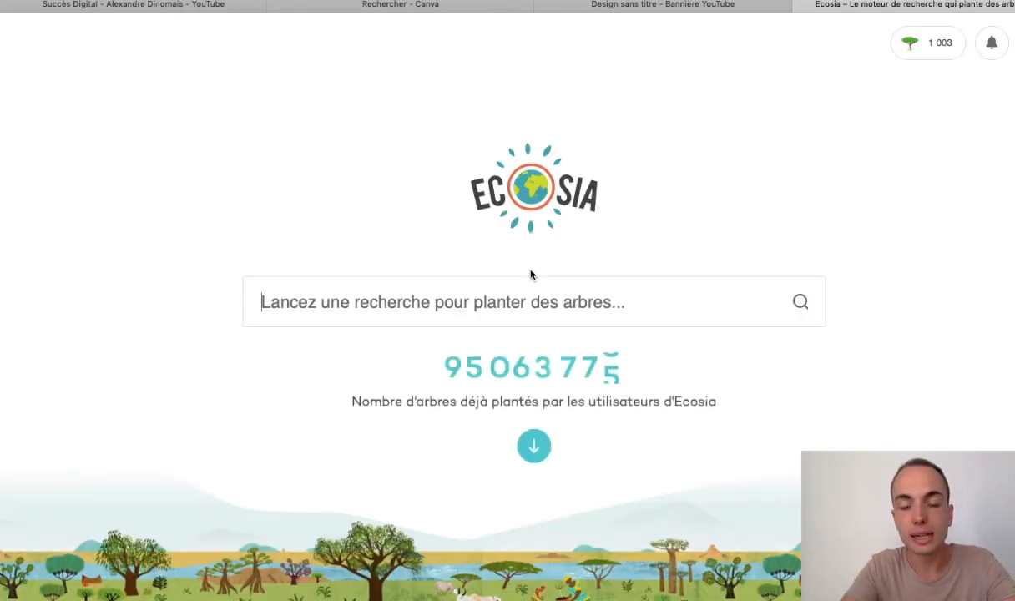
text(bann)
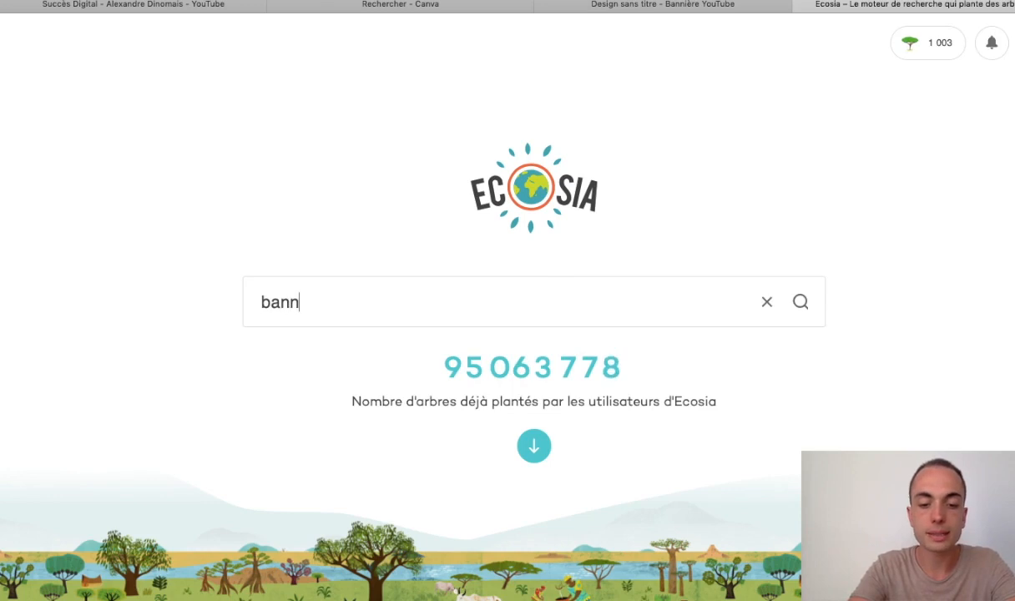
text(ière youtube)
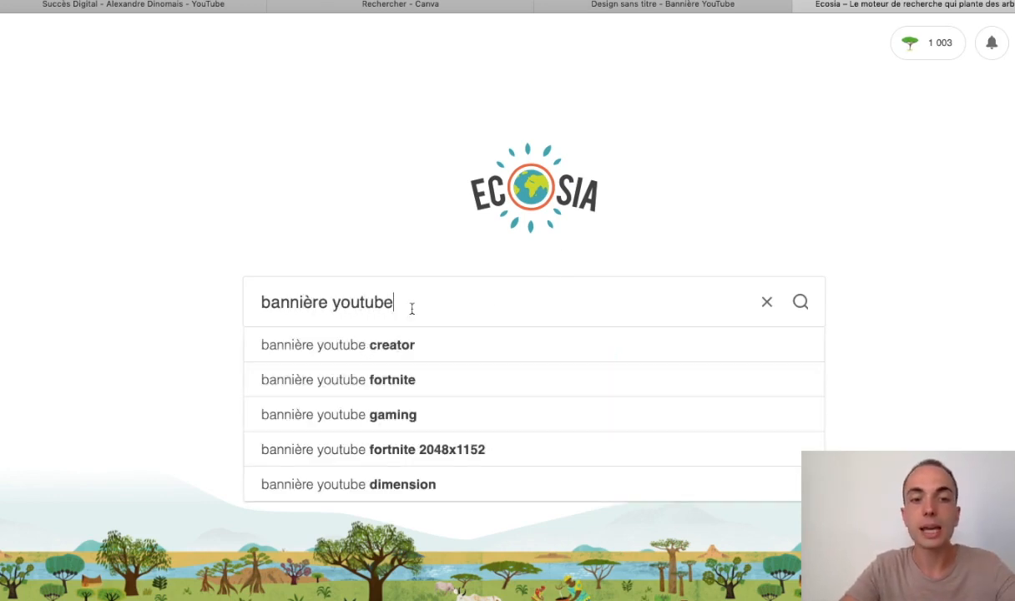
key(Return)
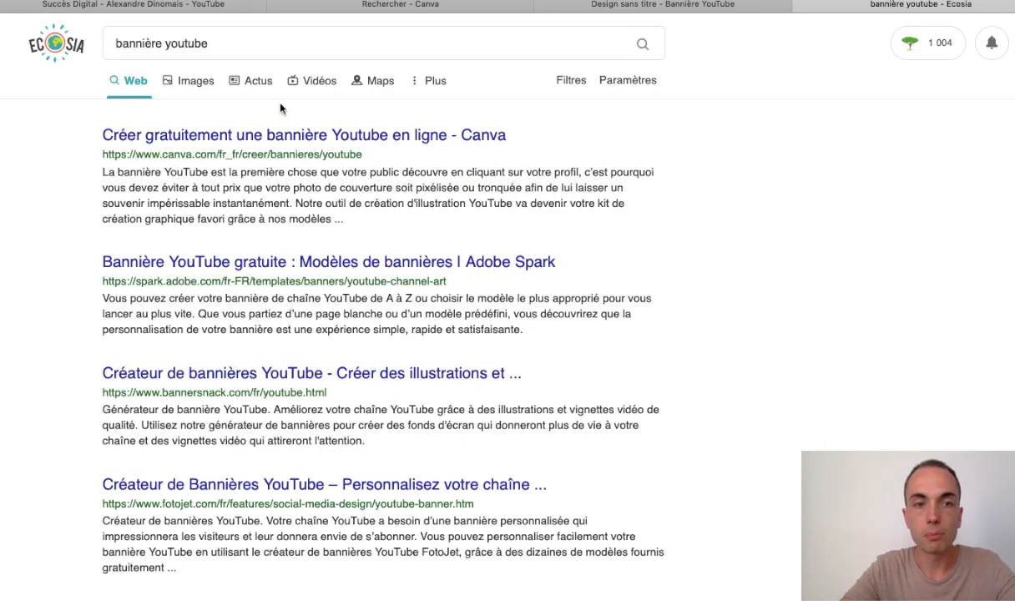
click(199, 83)
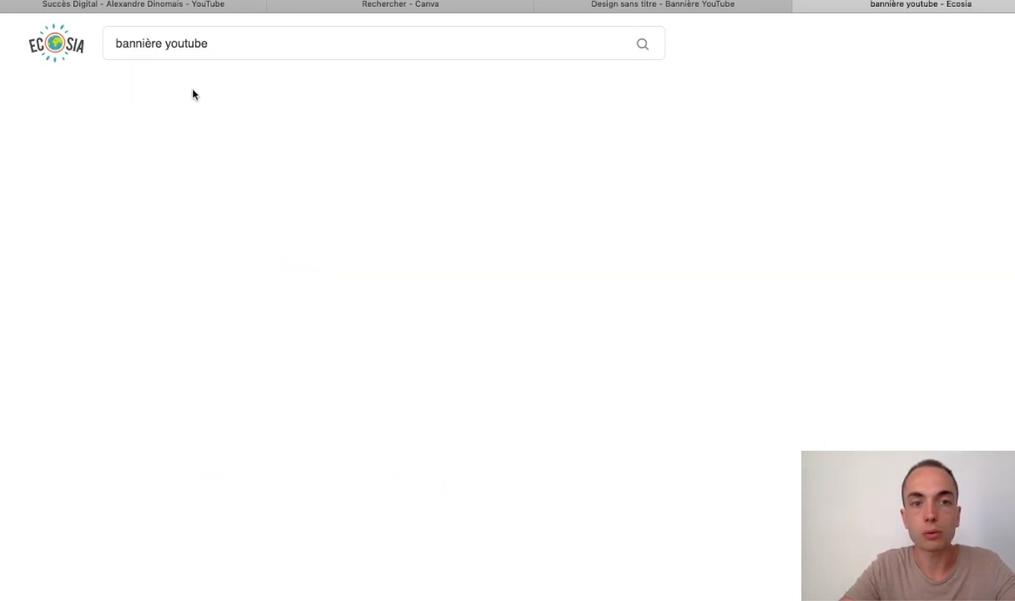
scroll(471, 451, down, 3)
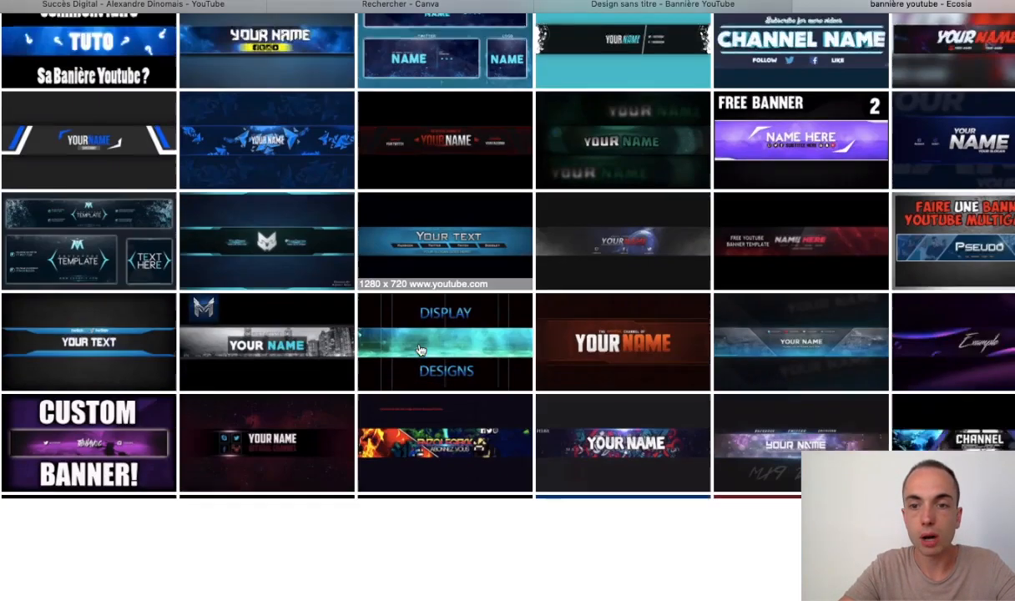
scroll(471, 451, up, 3)
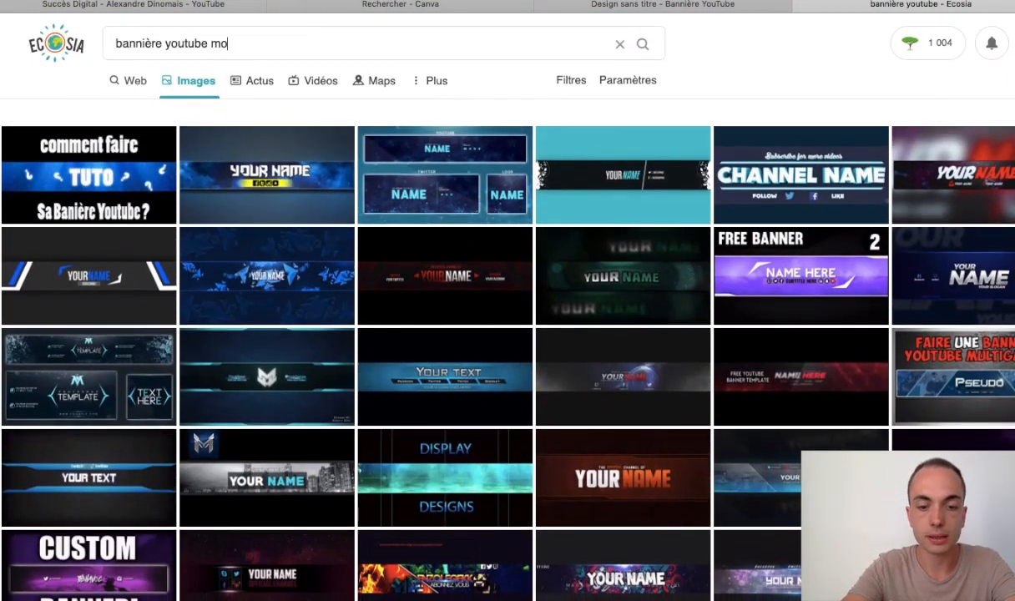
Step: Refine the image search to "bannière youtube modèle" and save the picsart.com banner size template to the Downloads folder
text(le)
key(Return)
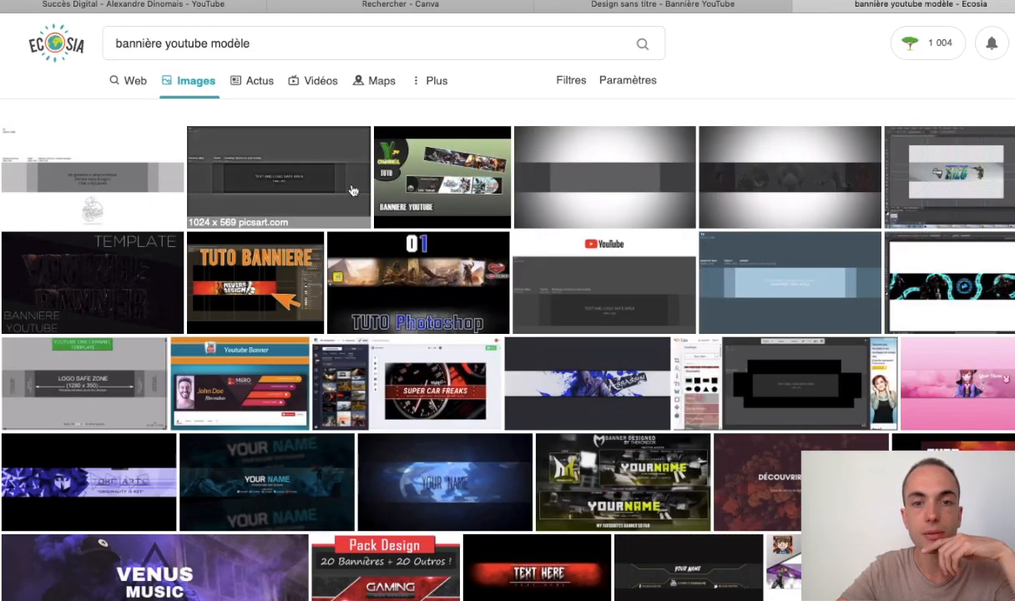
click(281, 192)
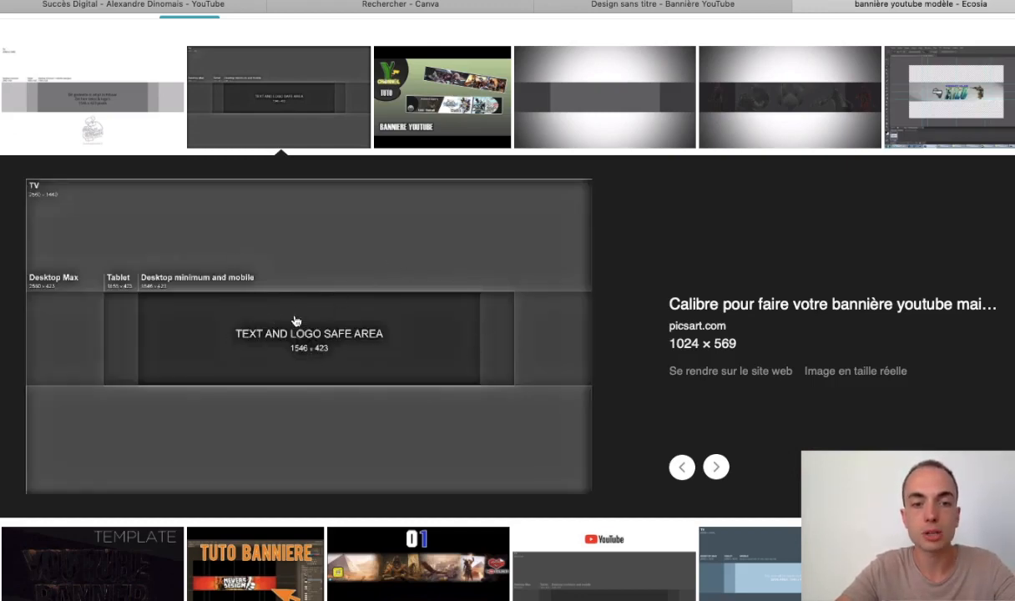
right_click(294, 320)
click(414, 483)
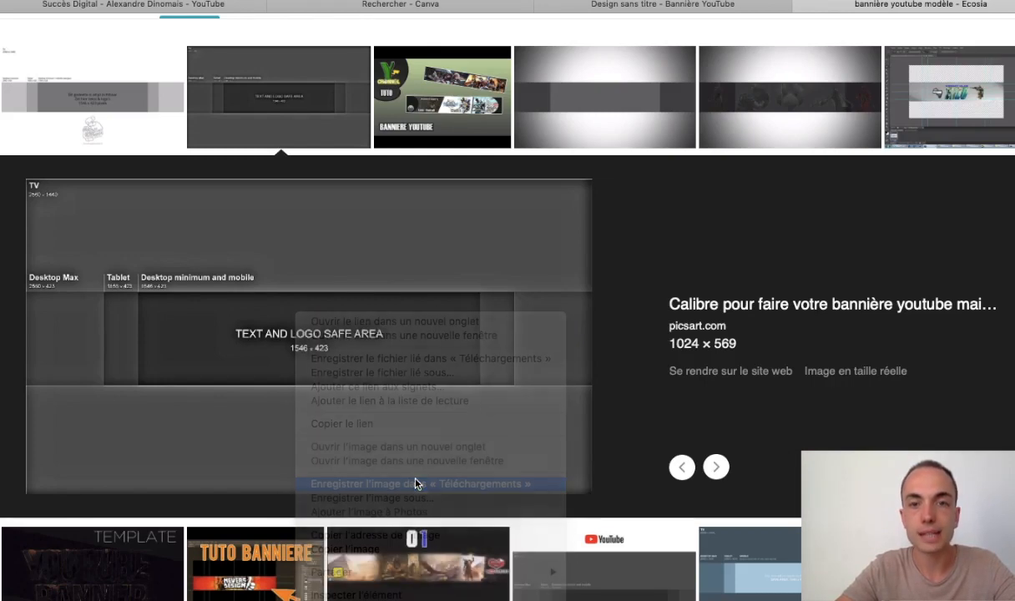
Step: Close the image search, return to the Canva banner design and place the uploaded size template on the page
click(593, 7)
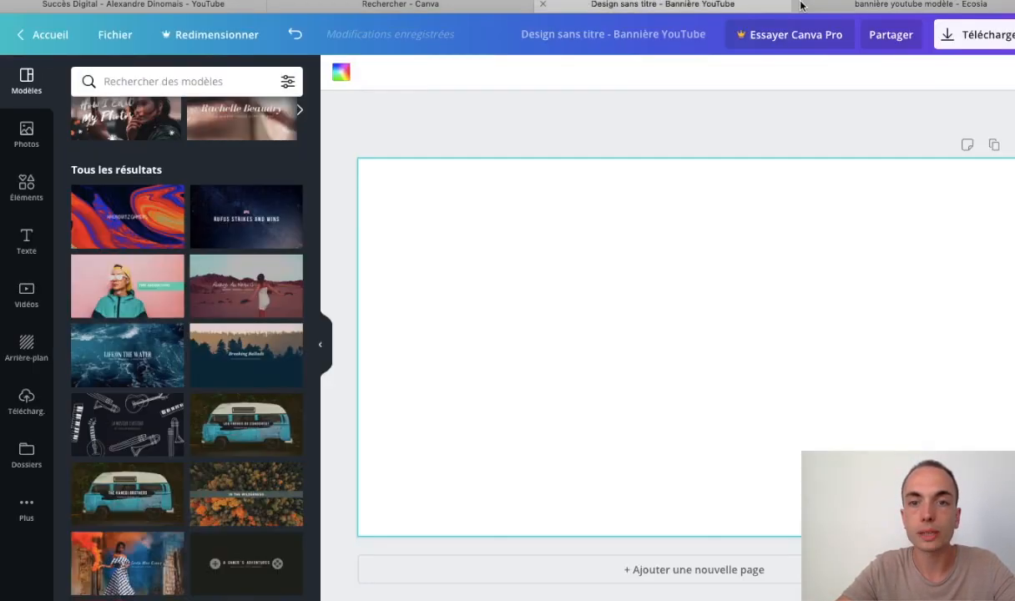
click(803, 5)
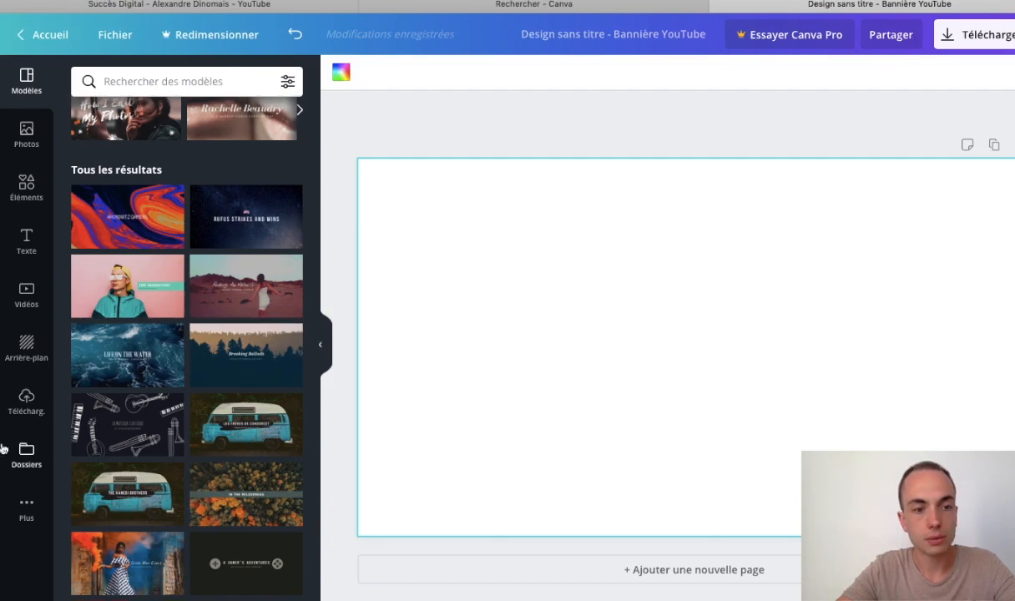
click(27, 398)
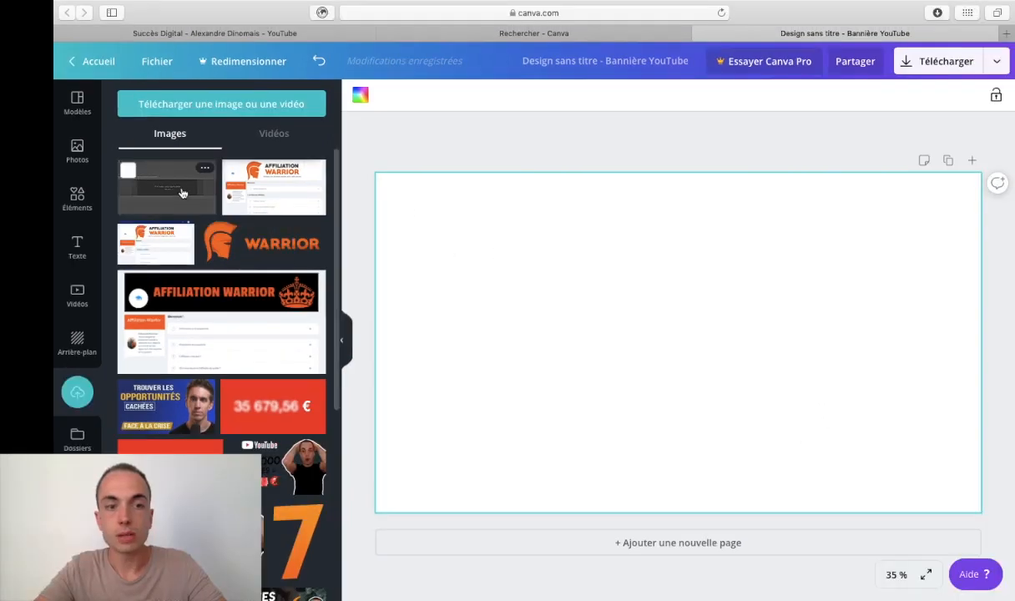
click(167, 185)
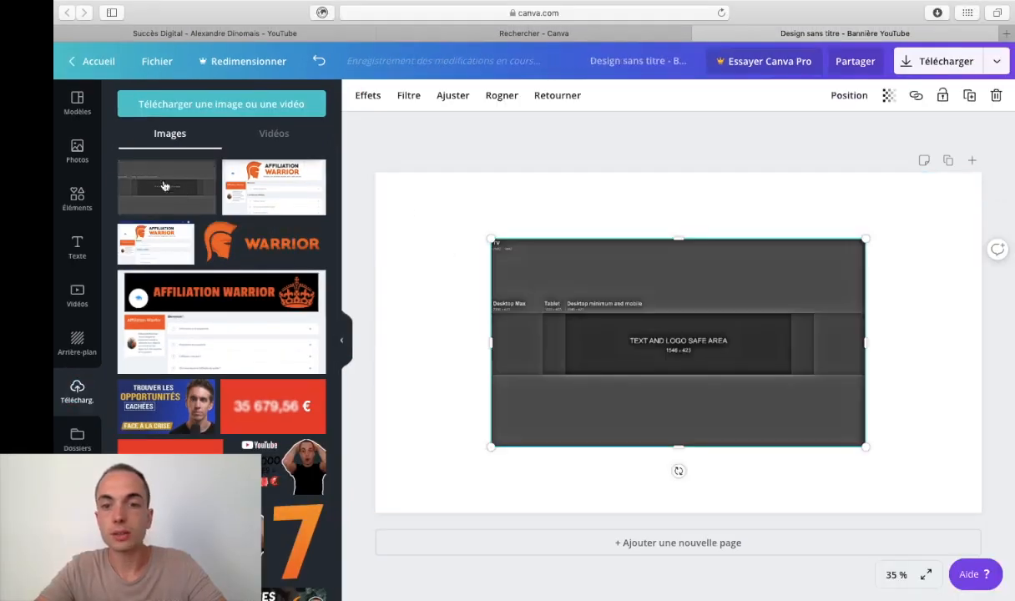
Step: Move the size template to the page's upper-left corner and enlarge it to cover the whole banner, then deselect it
drag(555, 335, 440, 268)
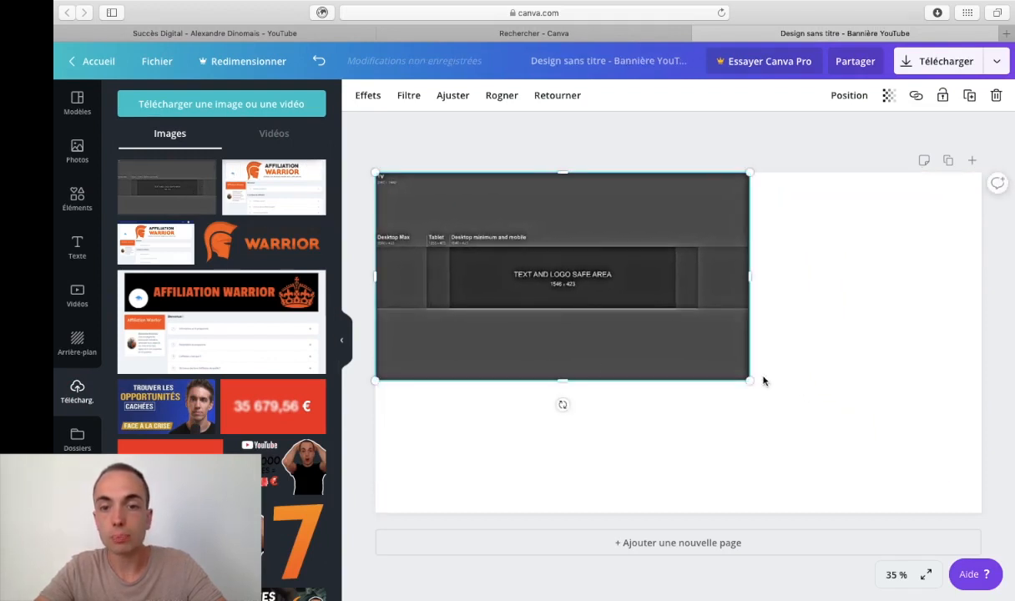
drag(751, 383, 980, 524)
drag(892, 413, 888, 410)
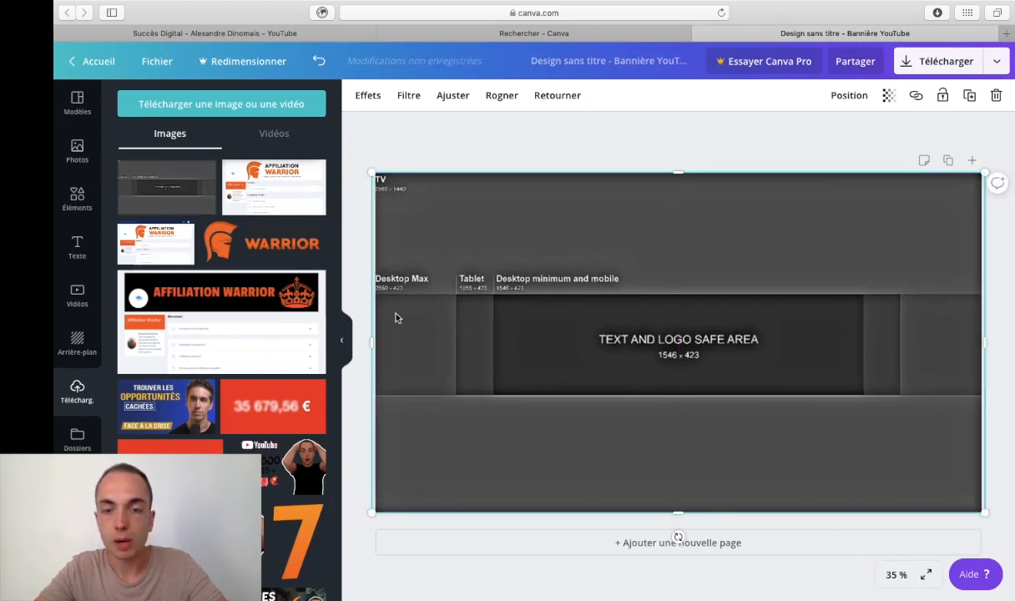
click(534, 132)
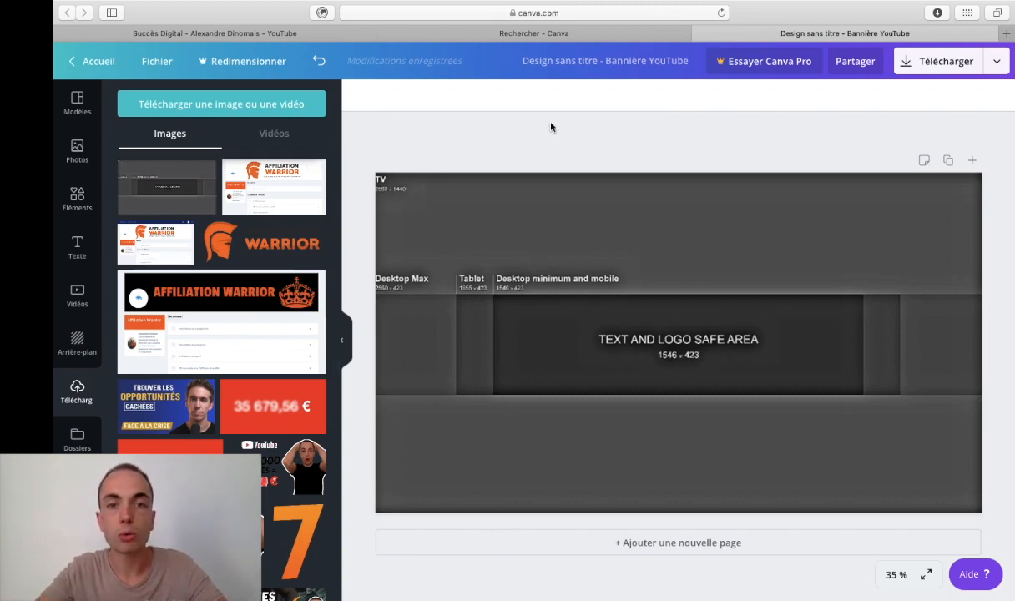
Step: View the existing banner on the YouTube channel page, return to the Canva design and place a square over the safe area's left part
click(267, 34)
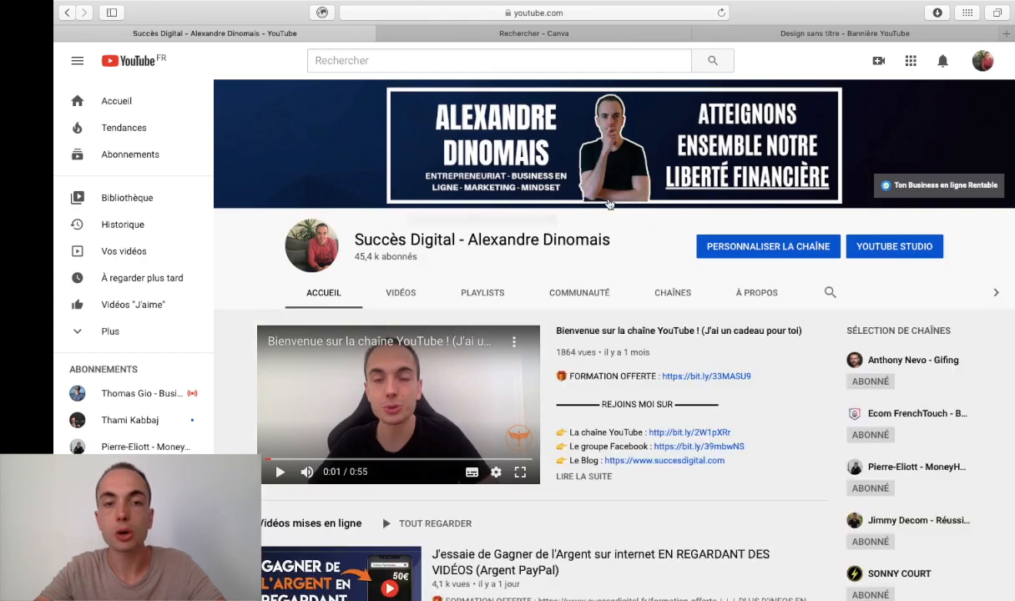
click(842, 34)
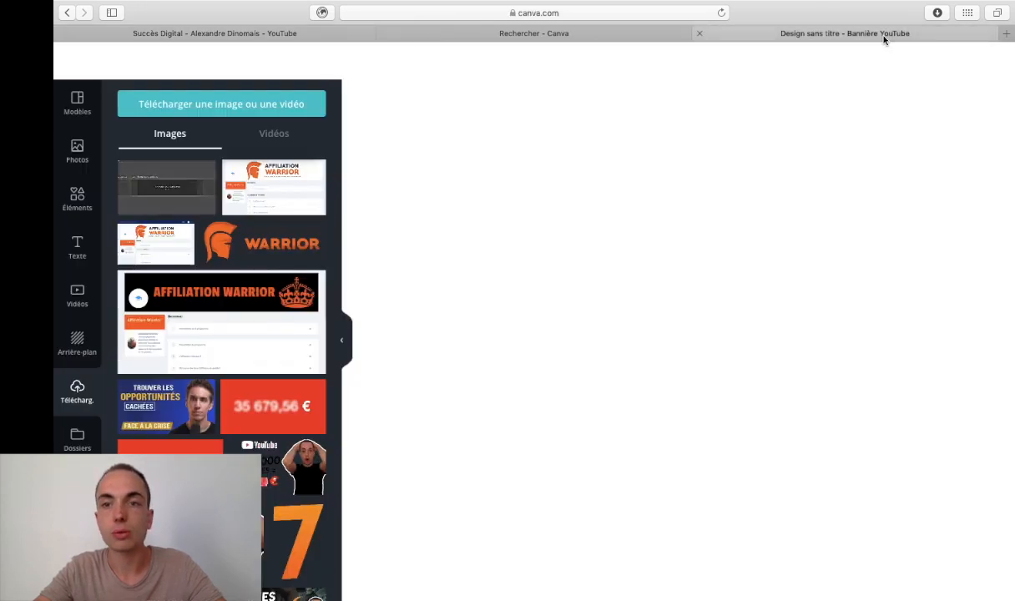
click(77, 198)
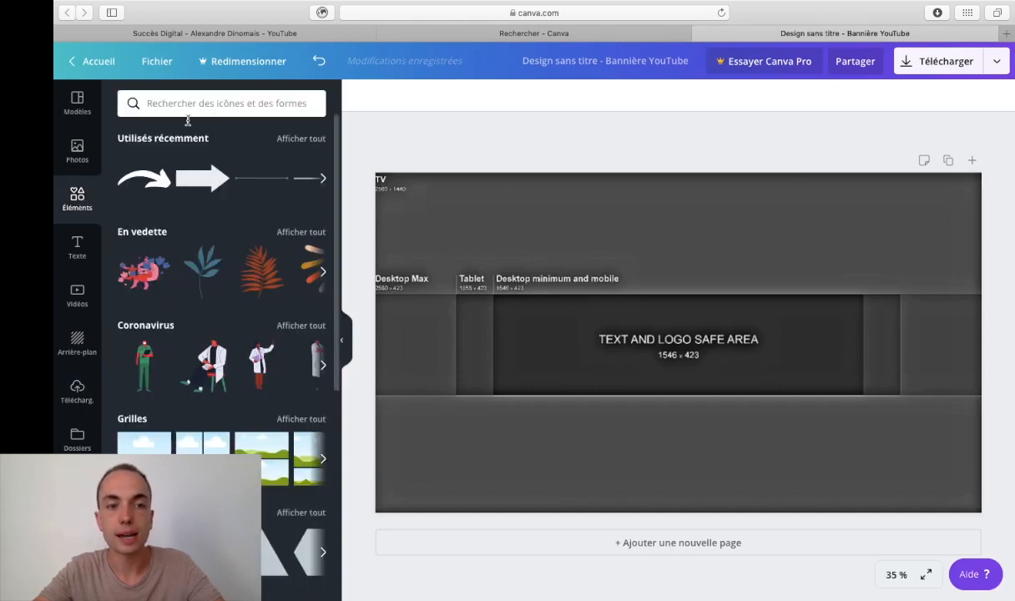
scroll(208, 354, down, 3)
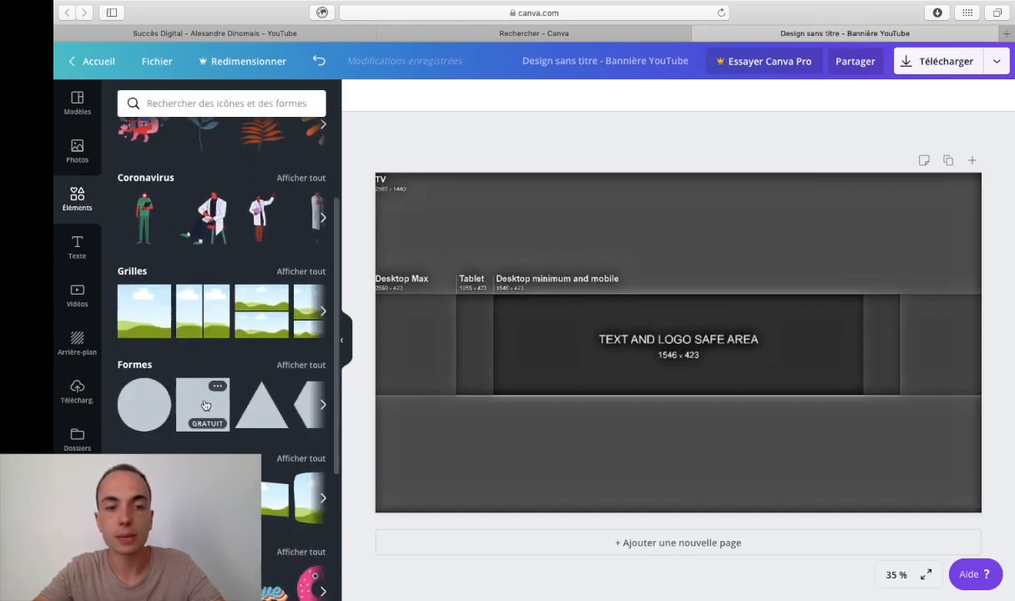
click(205, 405)
drag(650, 335, 555, 379)
Step: Align the square's upper-left corner precisely with the upper-left corner of the template's text and logo safe area
click(895, 574)
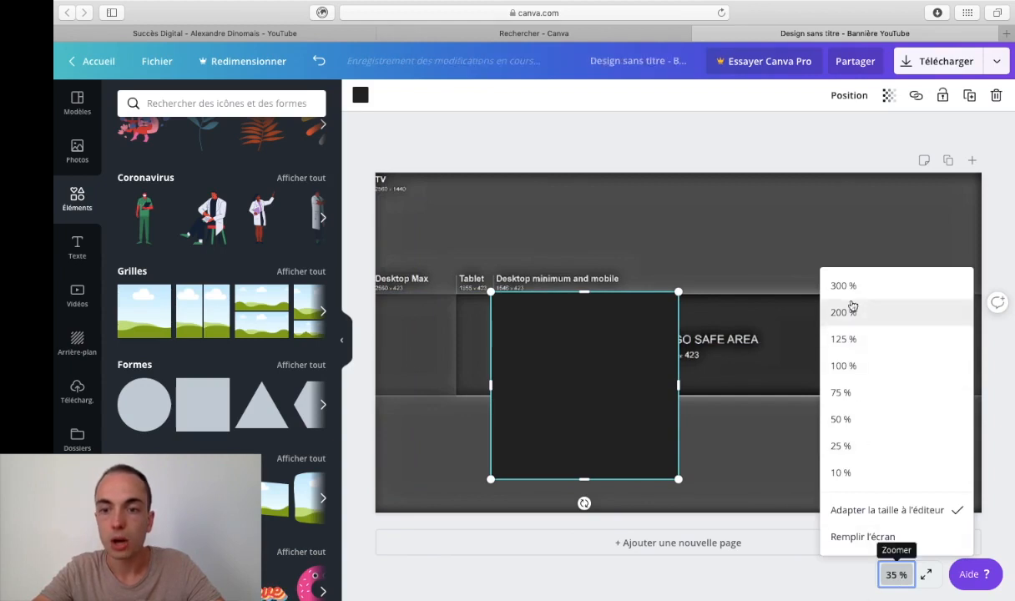
scroll(524, 322, left, 5)
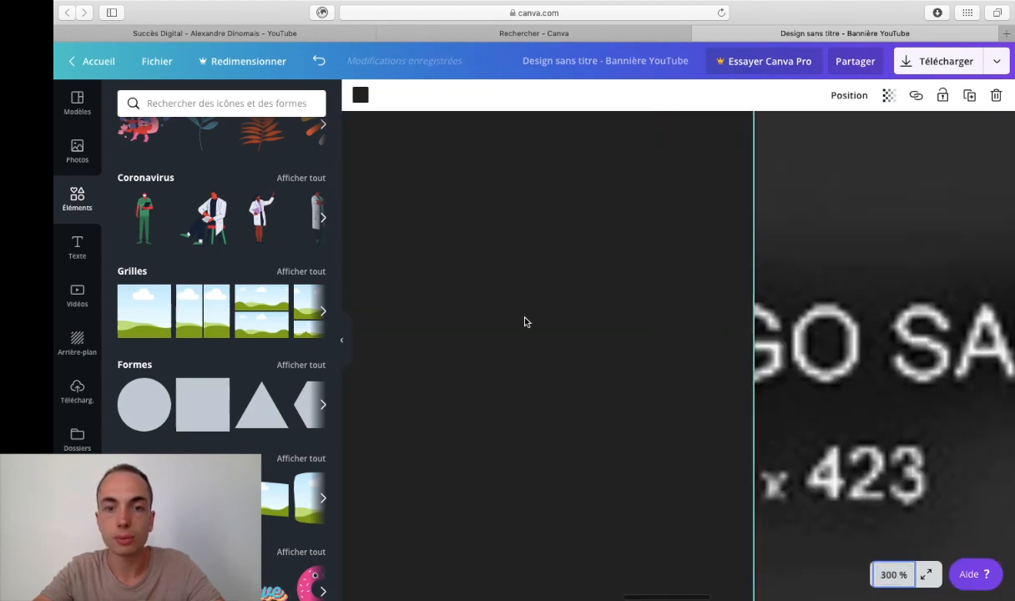
scroll(524, 321, down, 5)
scroll(524, 321, left, 5)
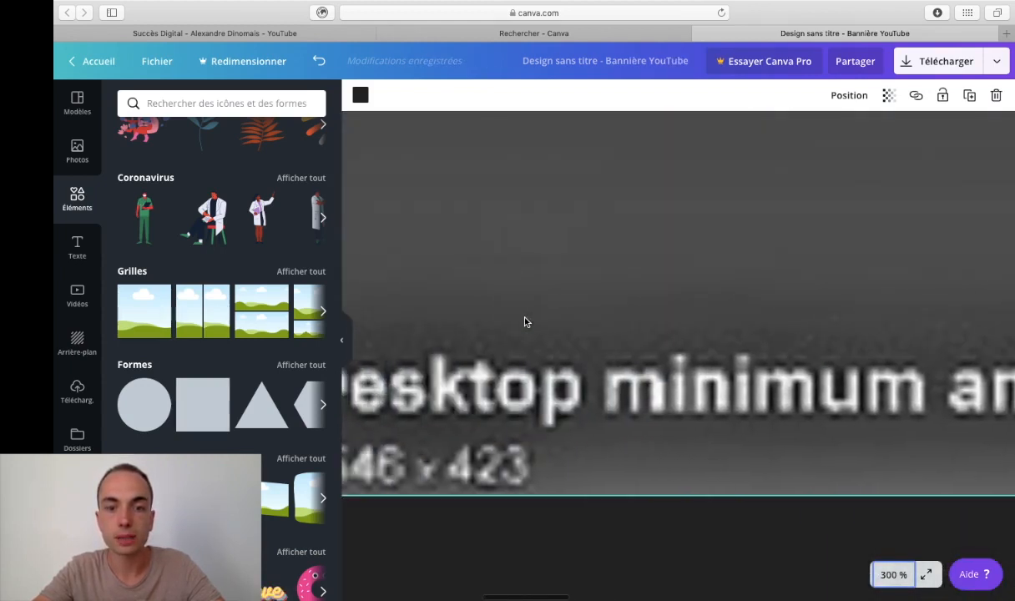
scroll(527, 327, down, 1)
scroll(854, 470, down, 5)
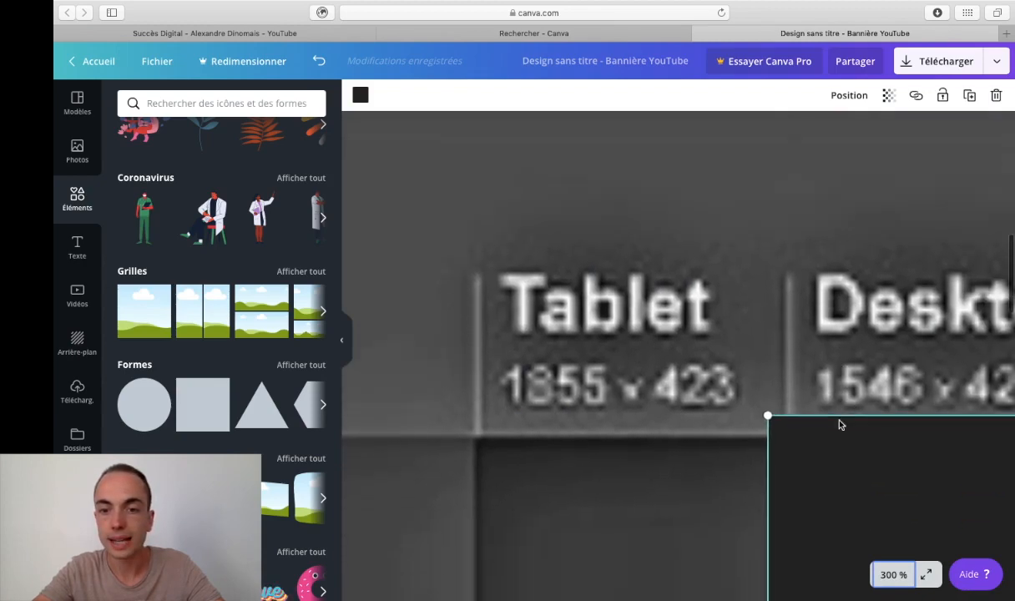
scroll(838, 421, right, 5)
scroll(570, 262, down, 2)
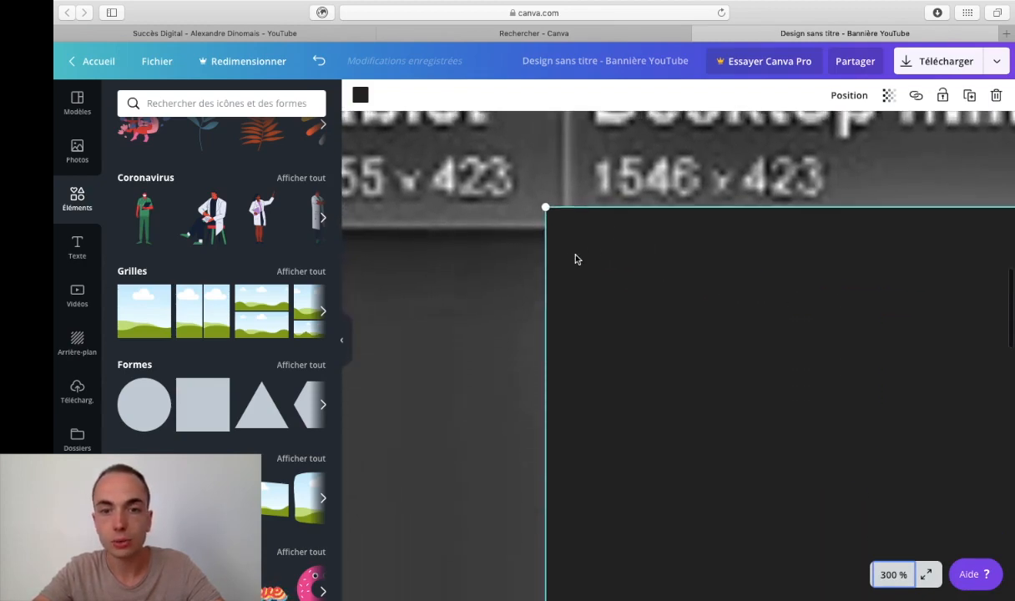
drag(718, 293, 654, 256)
Step: Resize the square into a rectangle that exactly covers the 1546 x 423 safe area, then deselect it
click(893, 575)
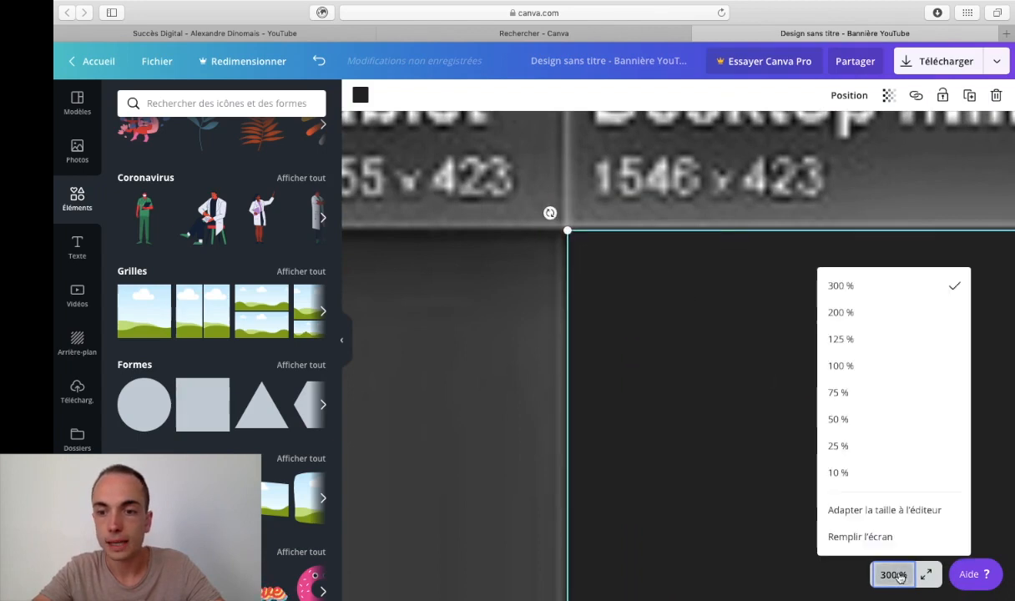
click(878, 398)
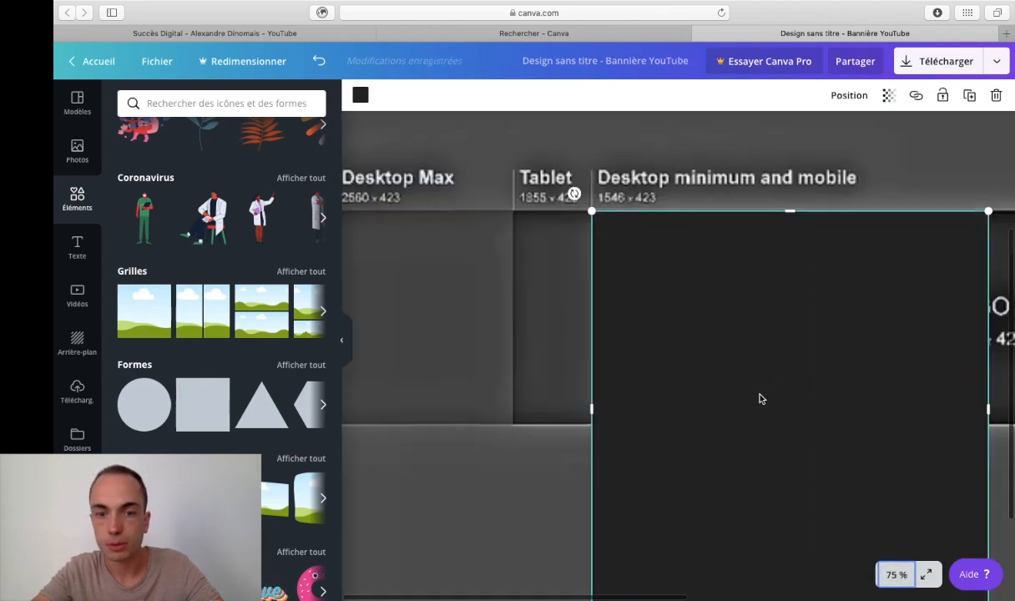
scroll(759, 396, down, 3)
drag(773, 303, 767, 286)
scroll(813, 392, right, 5)
scroll(751, 362, up, 2)
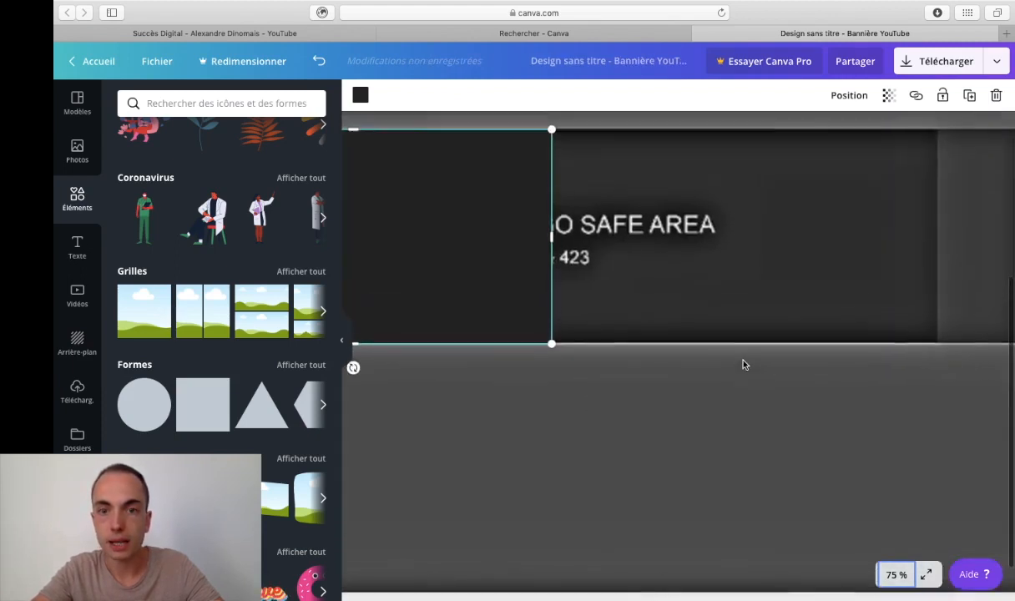
drag(878, 272, 926, 279)
click(895, 576)
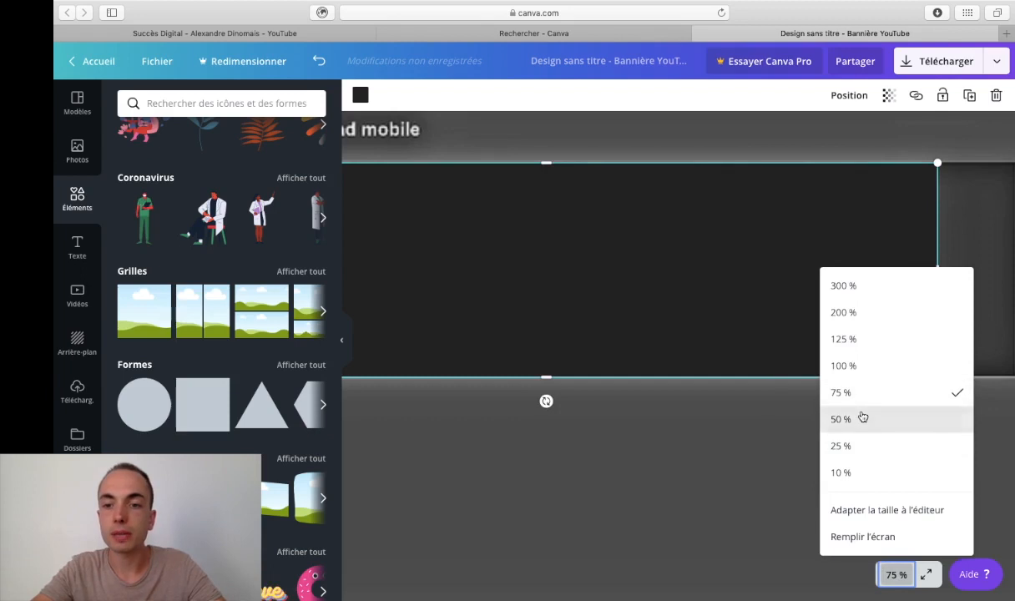
click(863, 418)
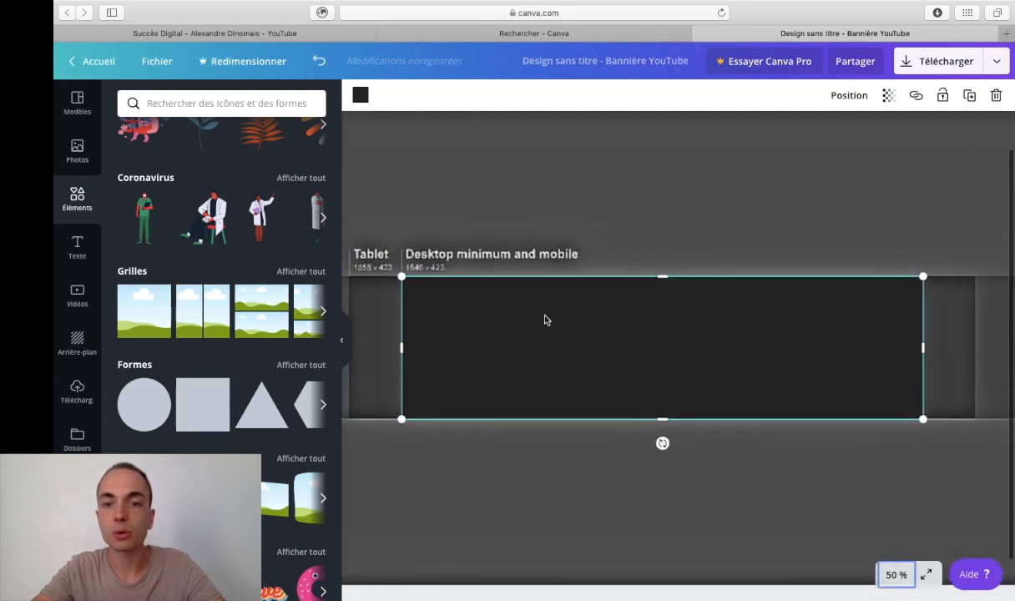
click(896, 576)
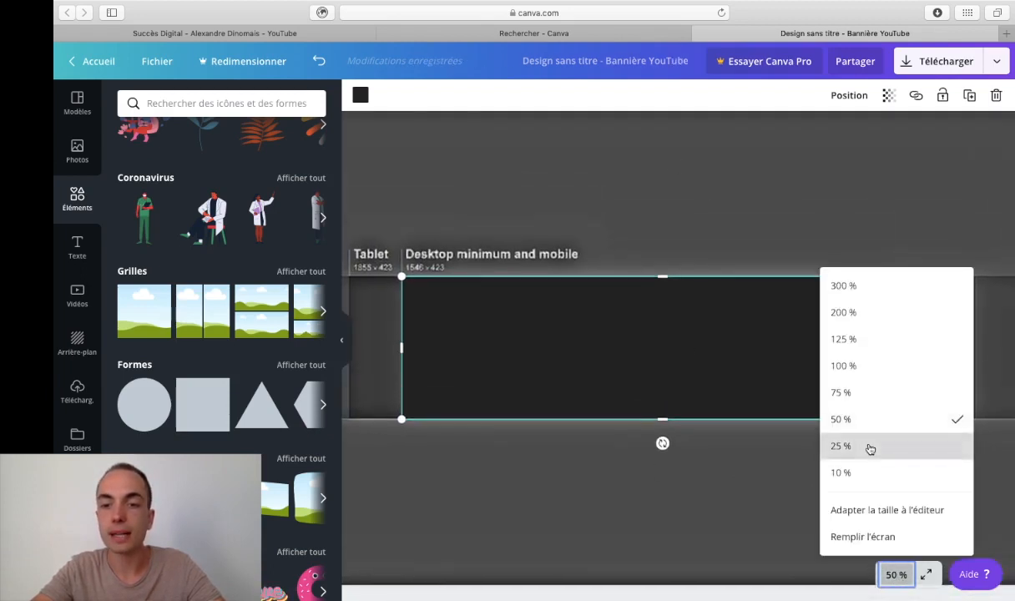
click(870, 446)
click(596, 215)
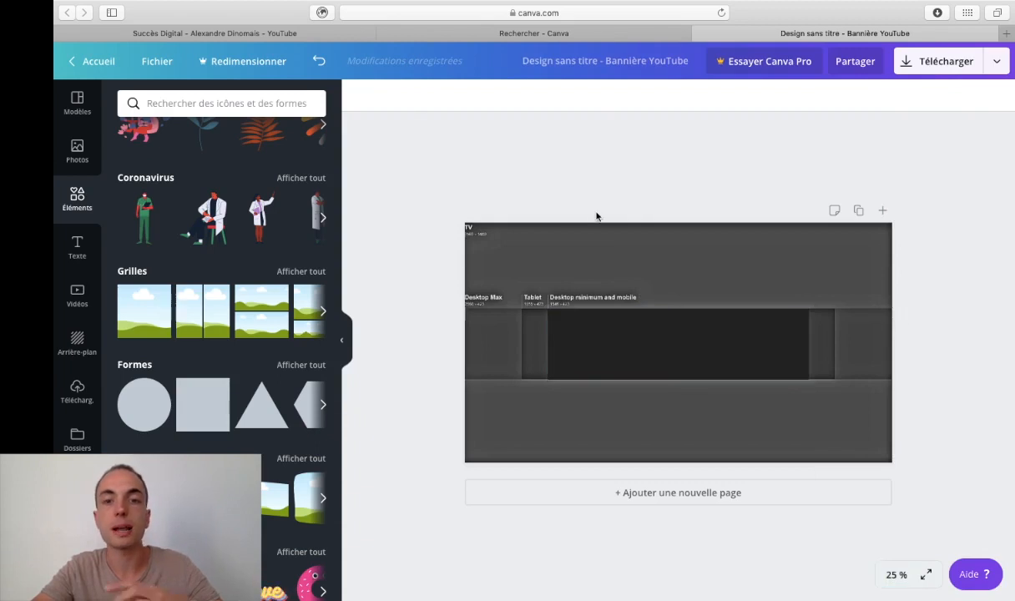
Step: Compare the banner layout in Canva with the existing banner on the YouTube channel page
click(250, 33)
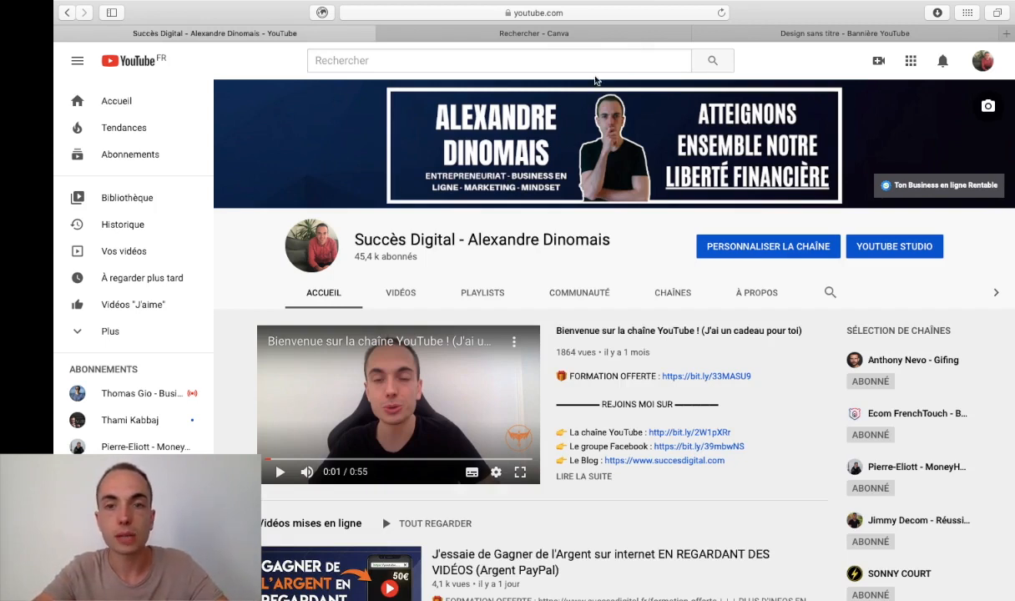
click(868, 33)
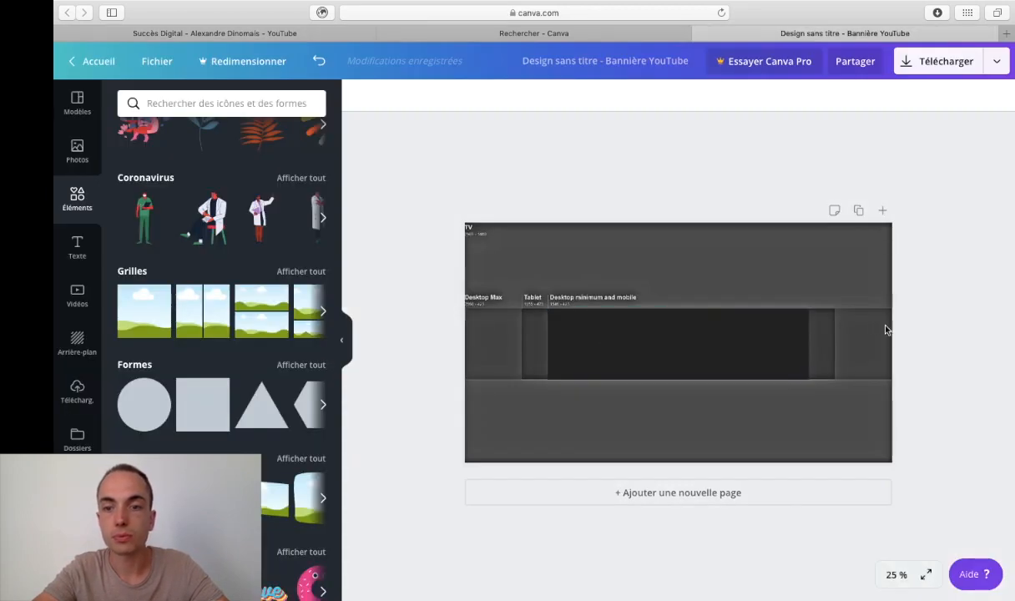
click(314, 33)
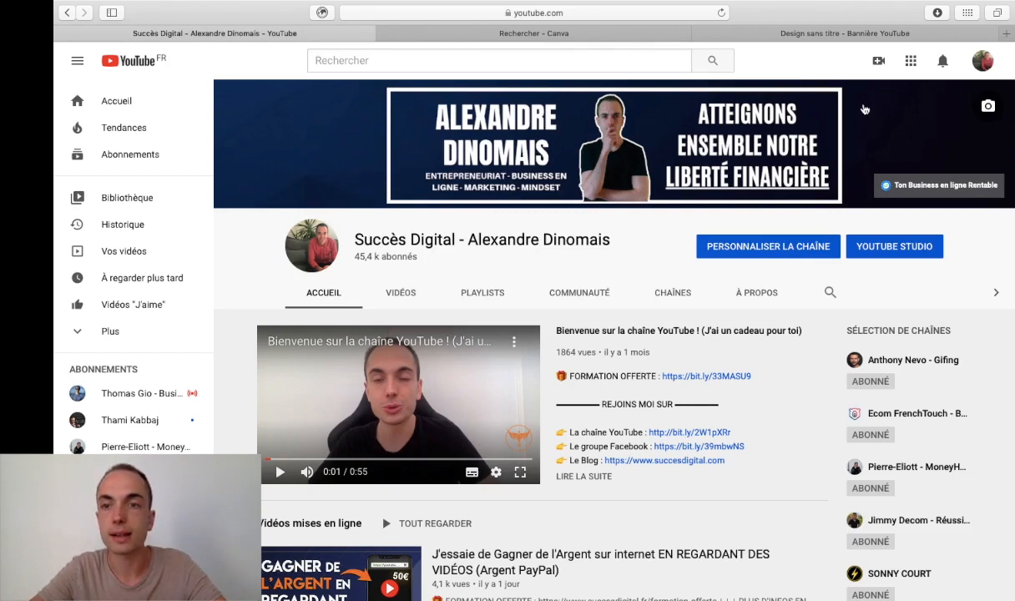
click(776, 32)
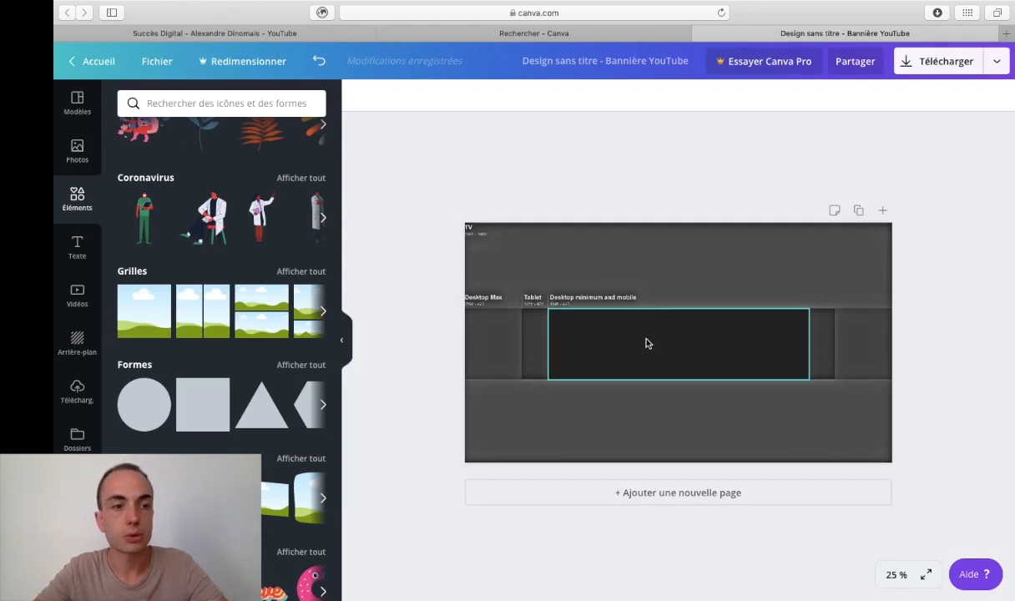
Step: Add a title text over the safe-area rectangle and set its font size to 80
click(83, 254)
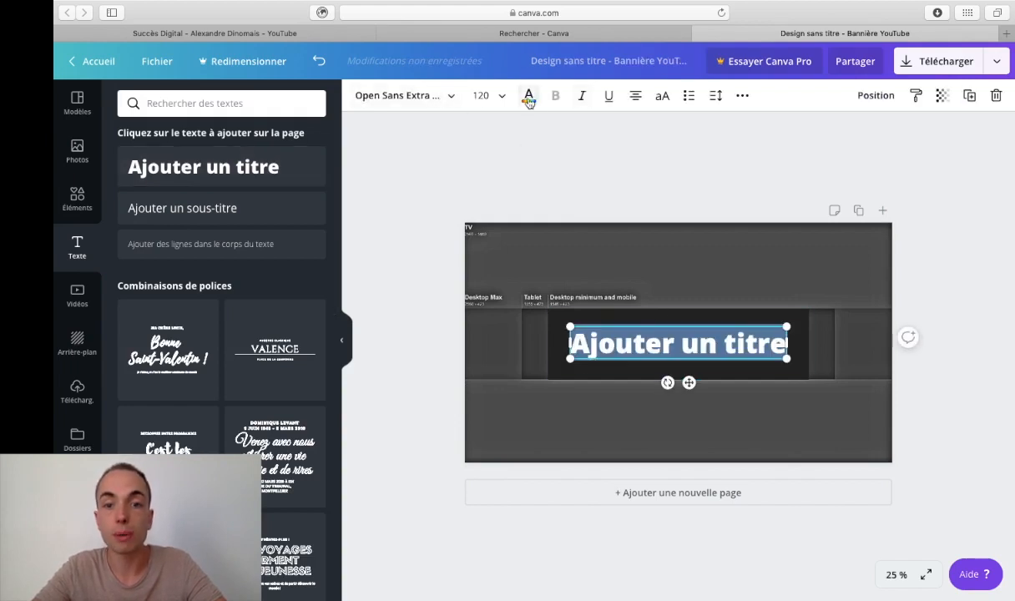
click(529, 95)
click(313, 451)
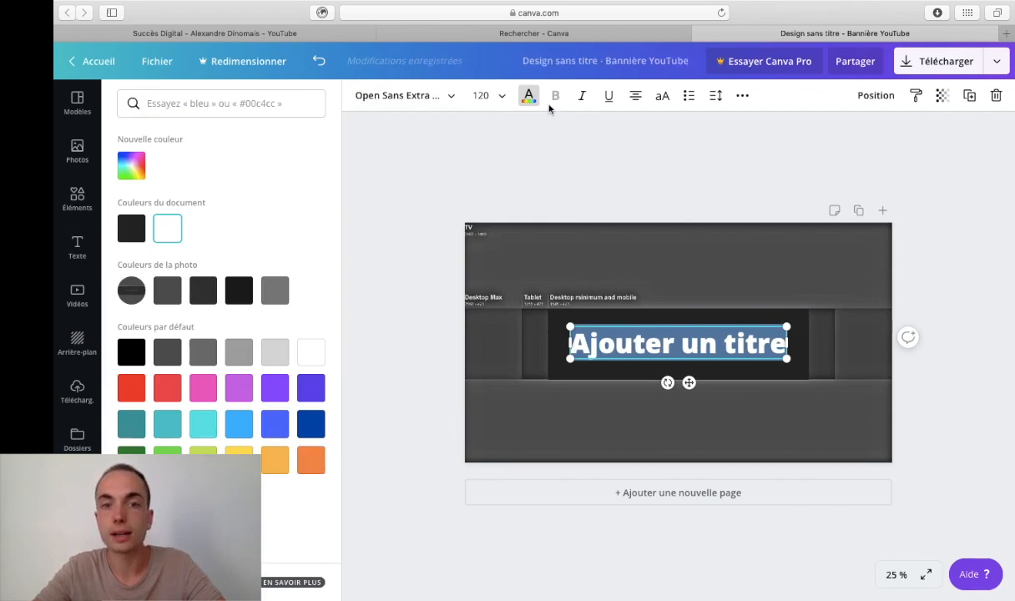
click(490, 97)
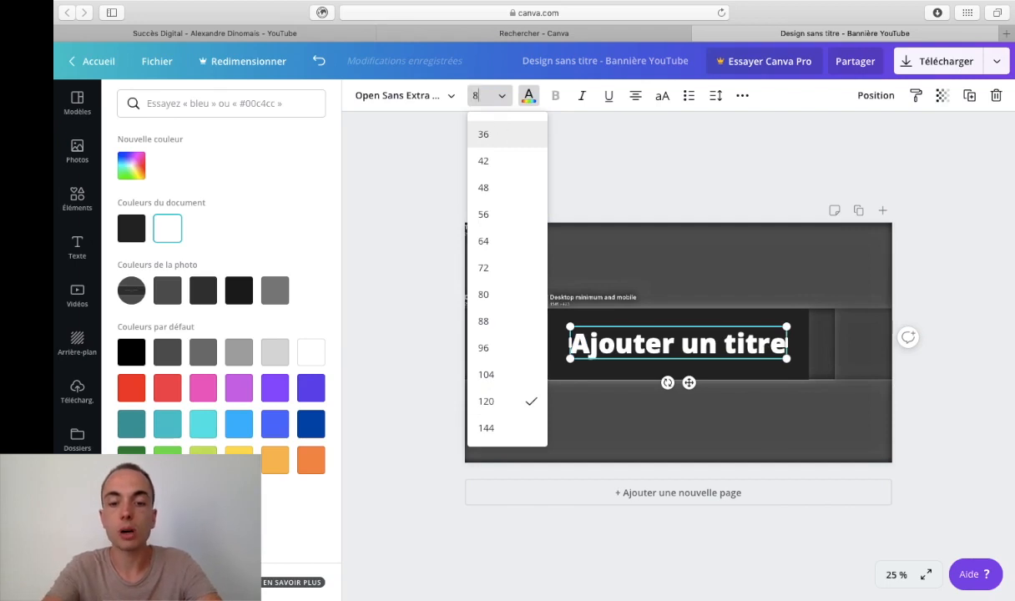
key(Return)
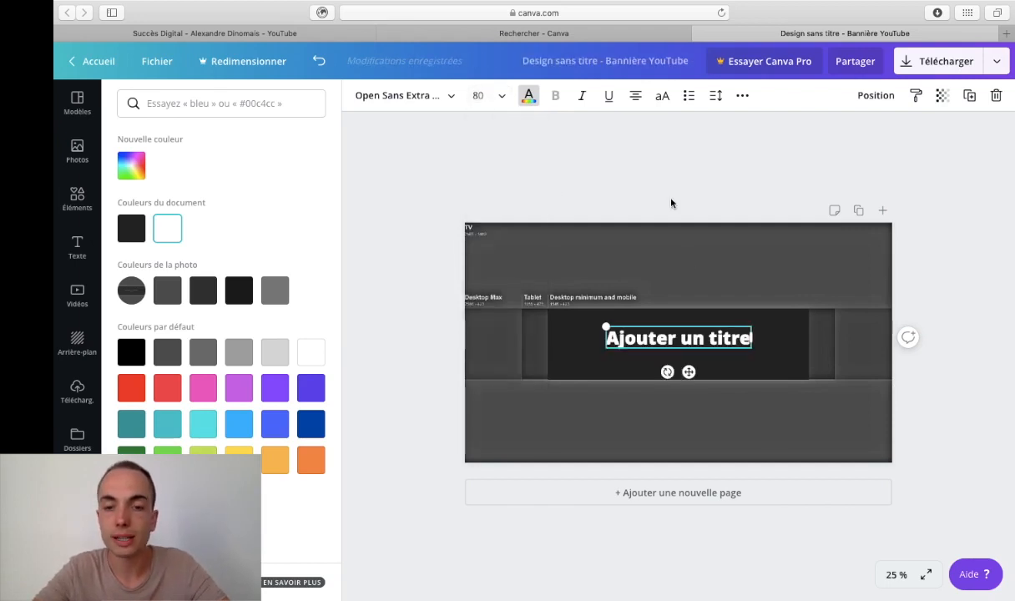
click(697, 182)
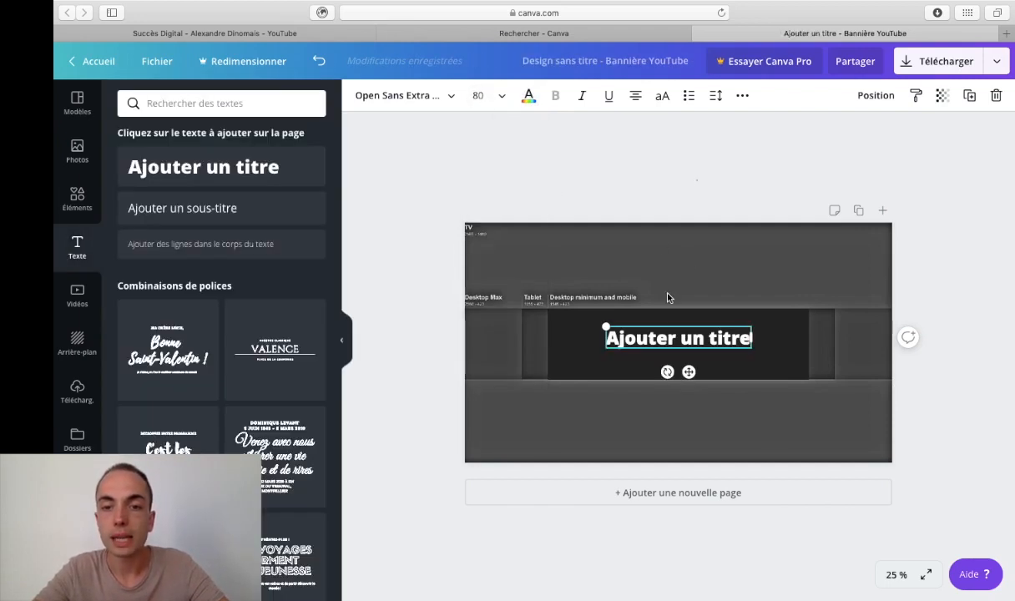
Step: Try the Poppins Bold, Aileron Regular and Anton fonts on the title text
click(686, 339)
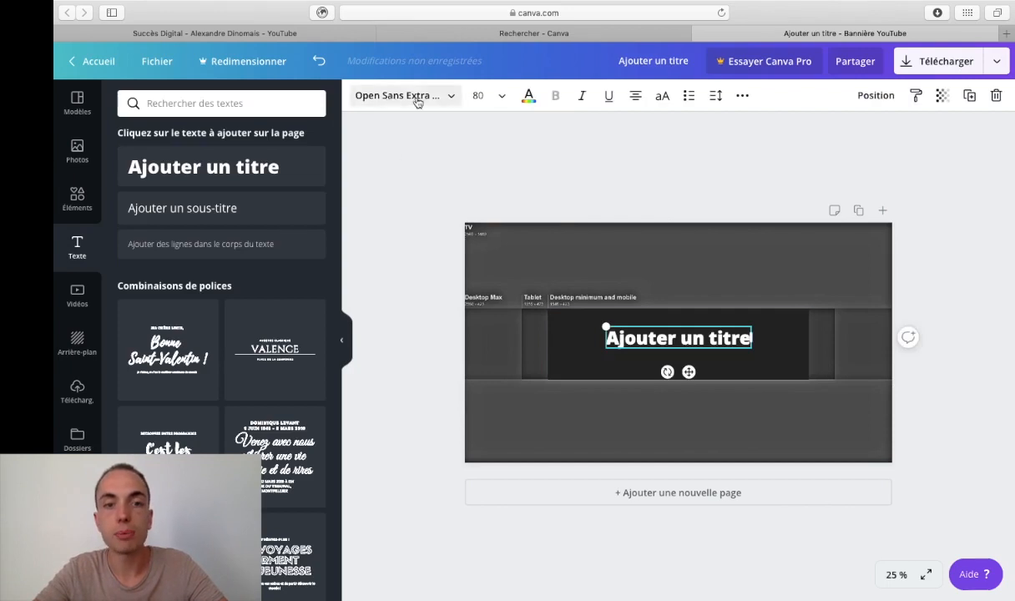
click(389, 109)
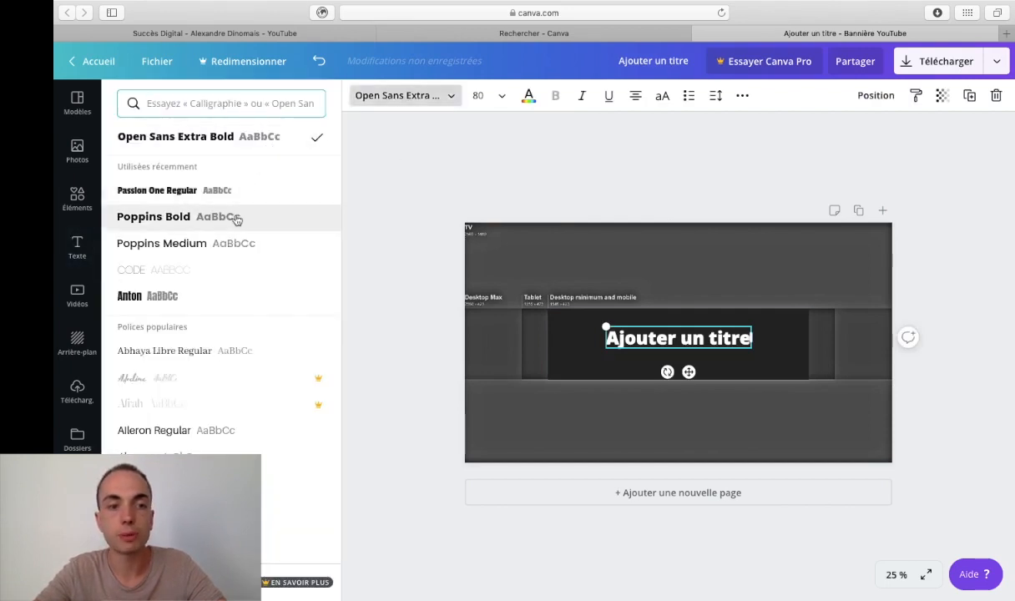
click(239, 218)
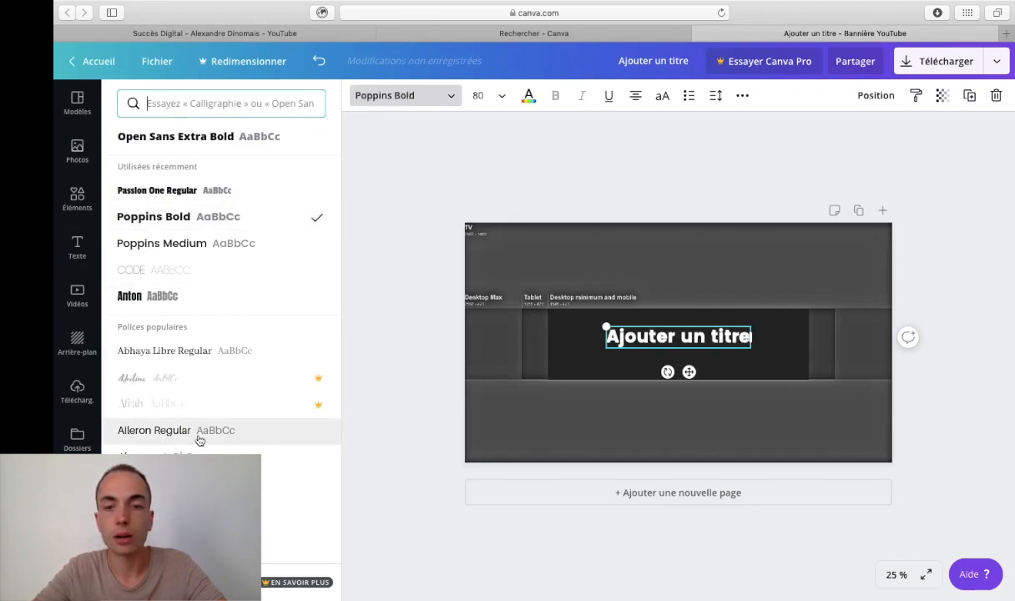
scroll(252, 427, down, 2)
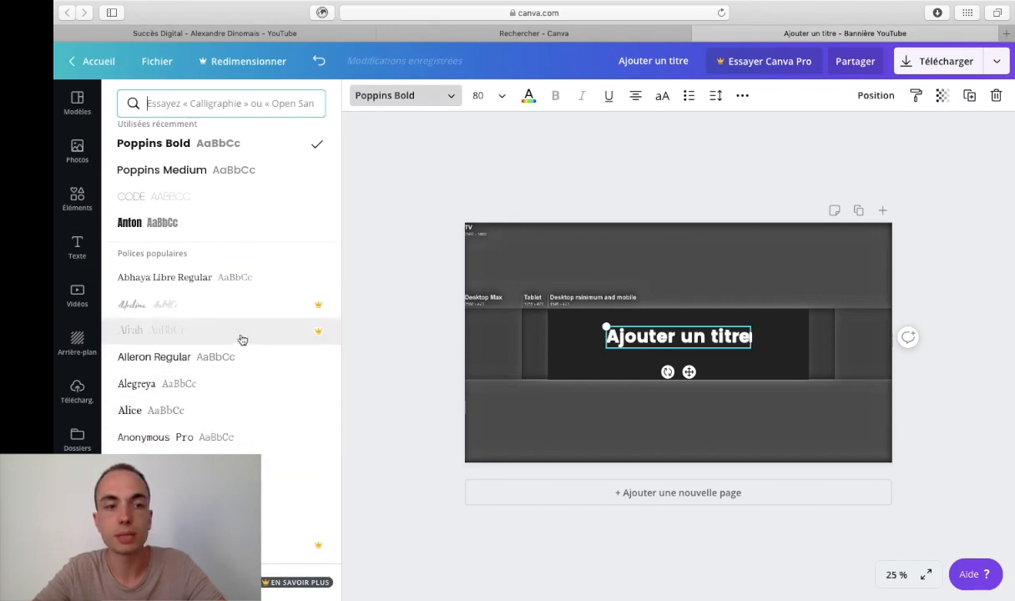
click(172, 359)
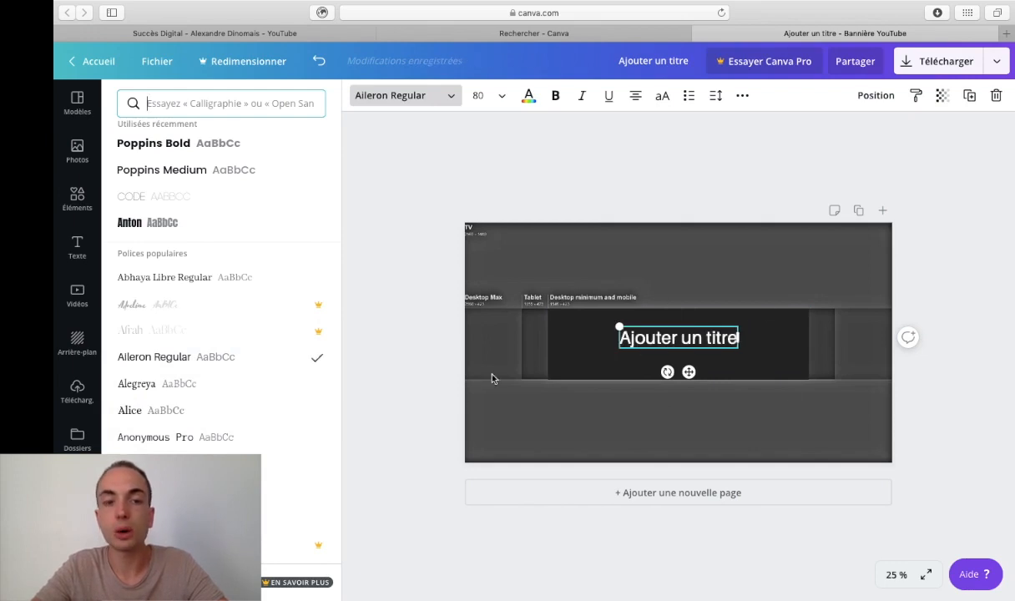
click(290, 467)
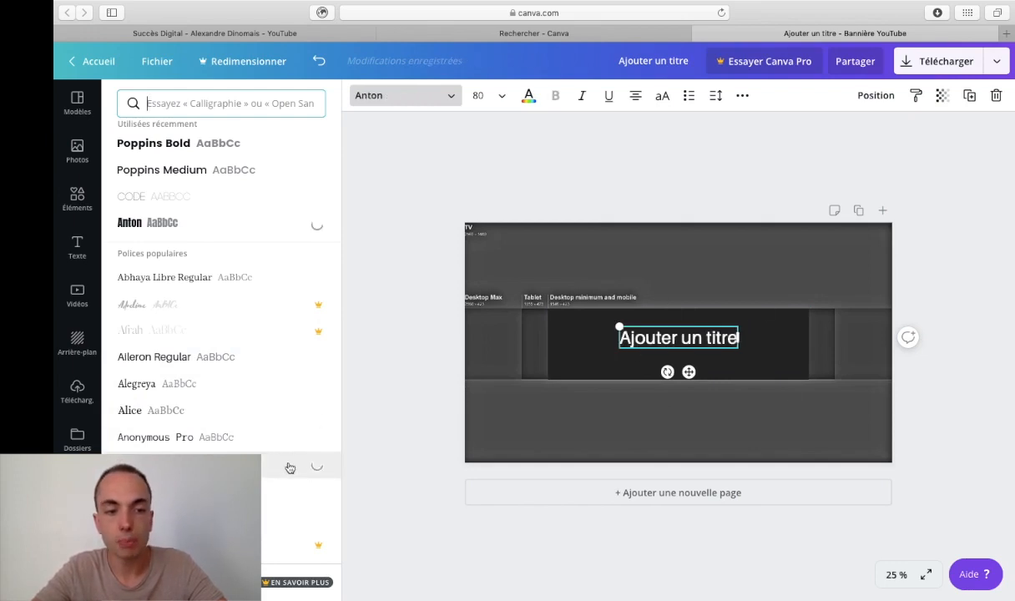
Step: Browse the font list, then set the title text in Poppins Bold and all capitals
scroll(292, 446, down, 3)
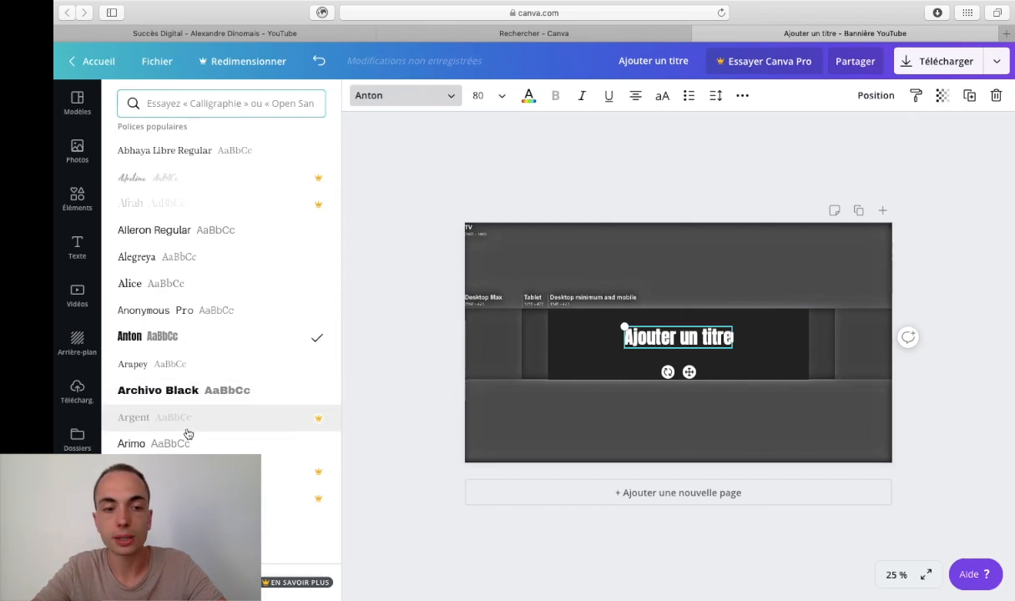
scroll(192, 444, up, 2)
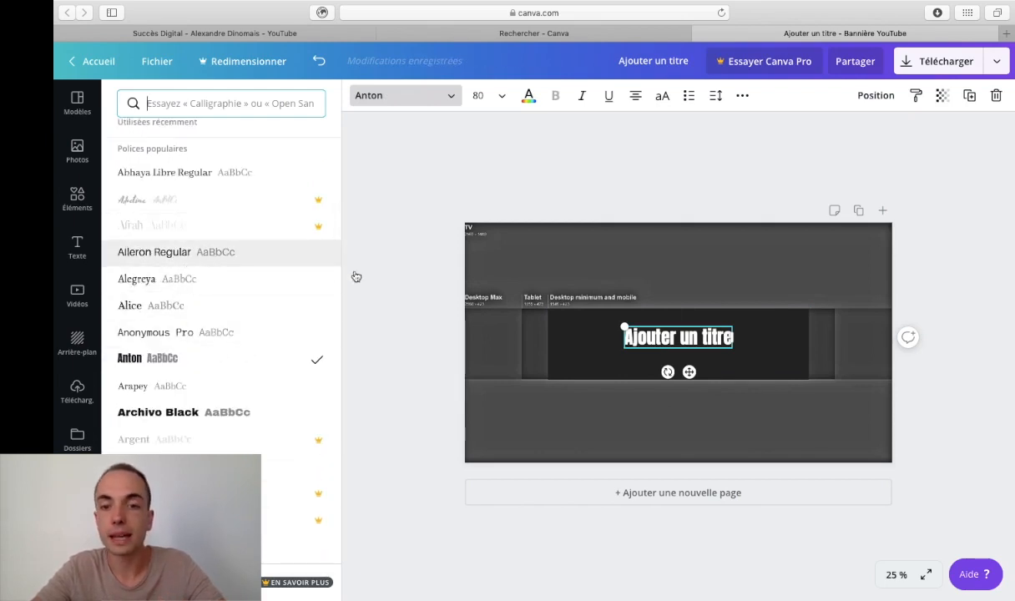
scroll(284, 360, down, 1)
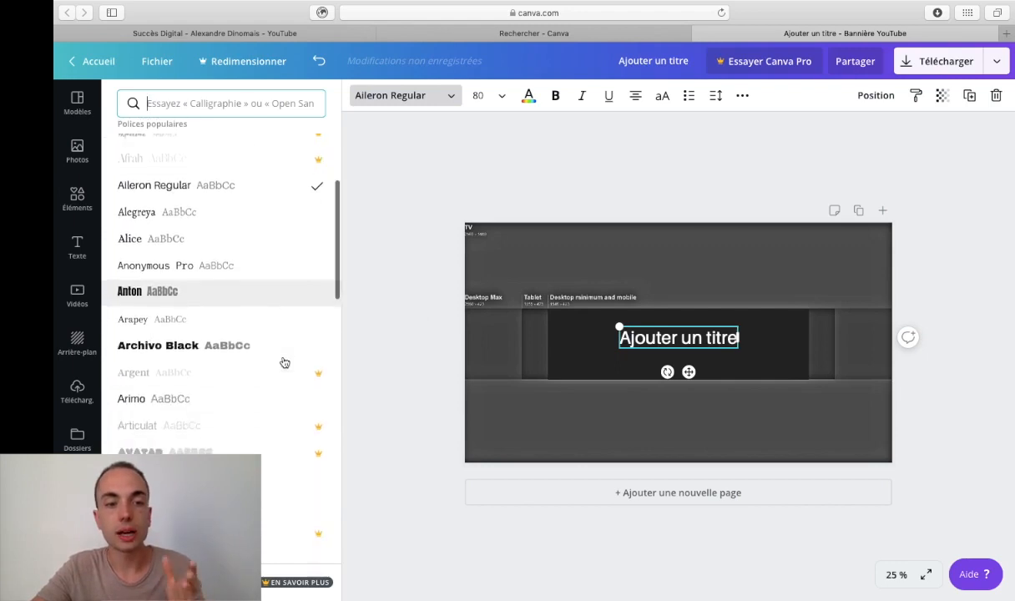
scroll(251, 309, down, 1)
scroll(242, 296, down, 3)
scroll(242, 303, down, 2)
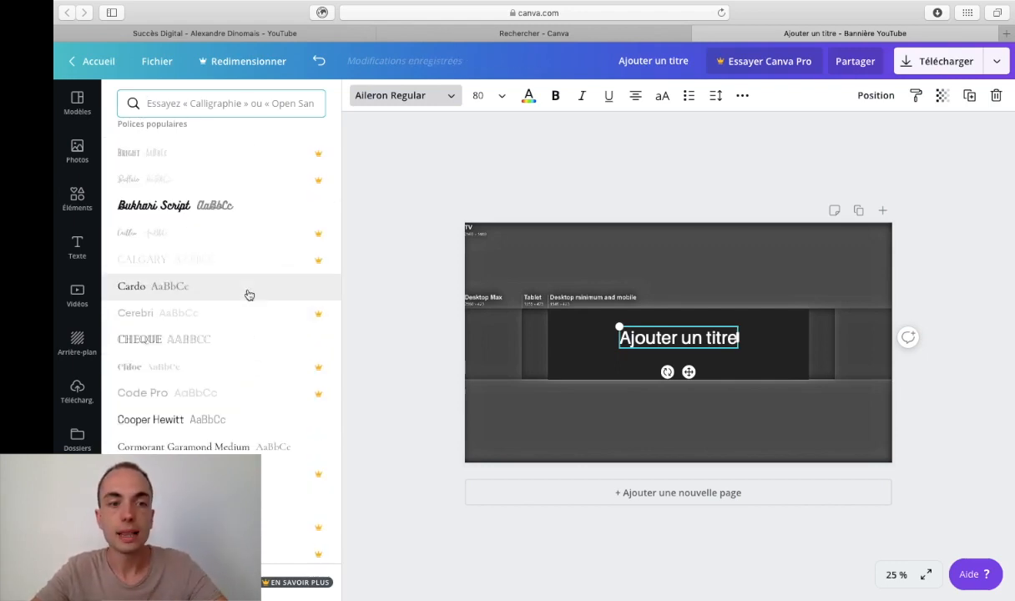
scroll(249, 295, up, 5)
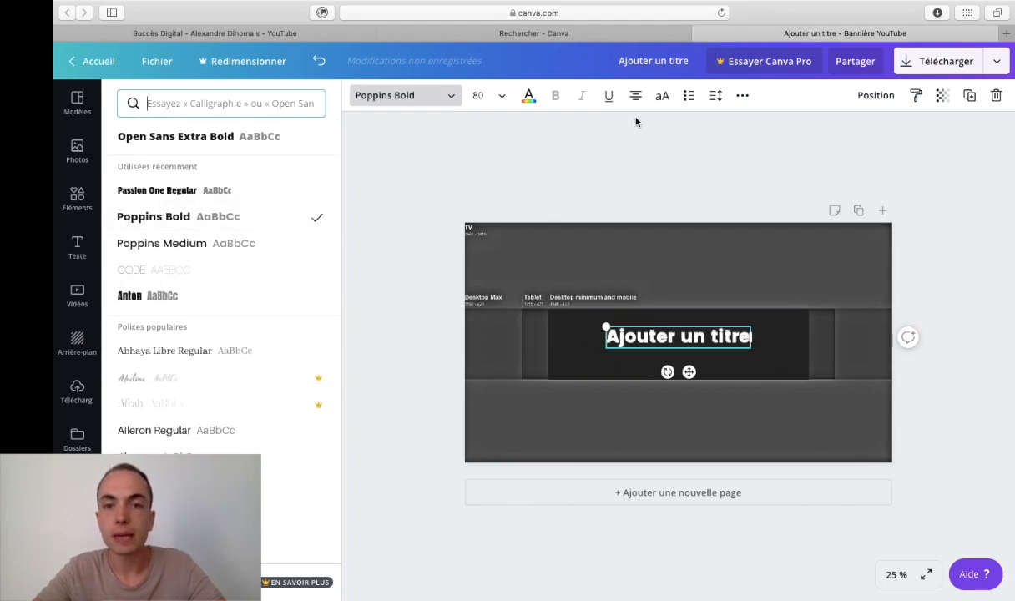
click(662, 96)
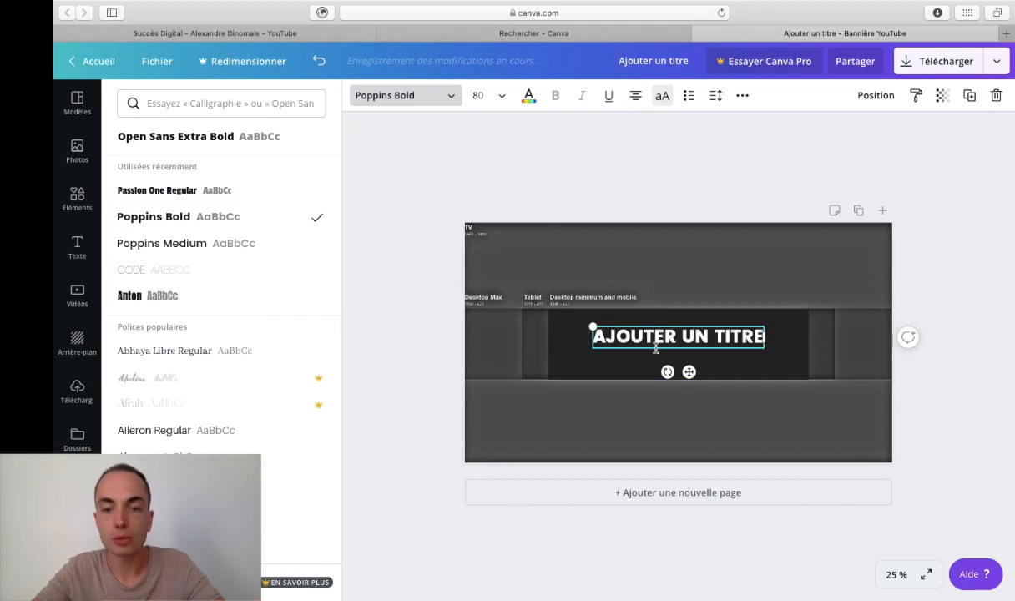
Step: Move the title to the upper part of the safe-area rectangle and replace its text with "VIVRE DE YOUTUBE"
drag(688, 353, 688, 343)
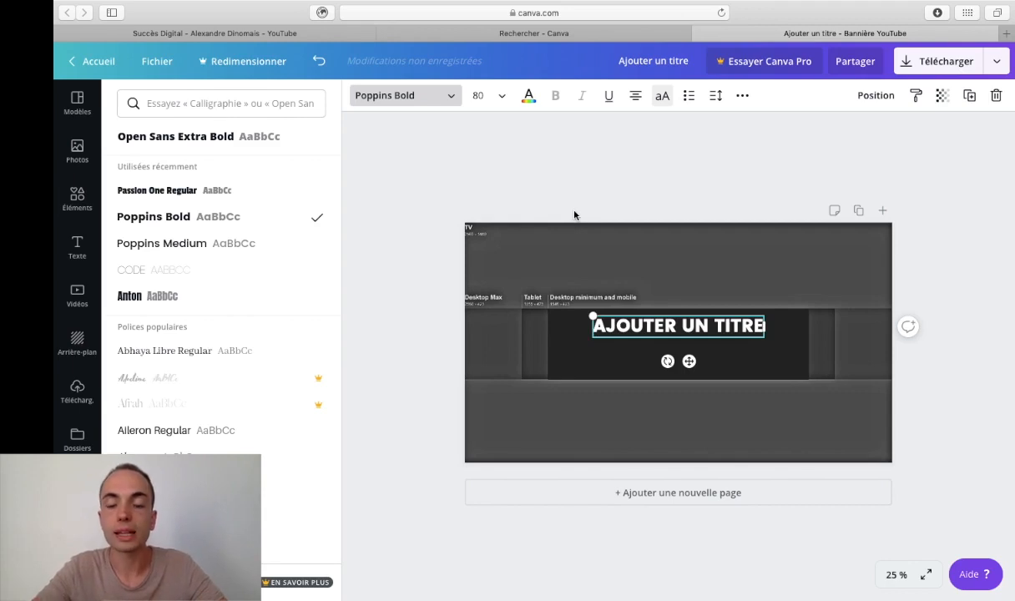
double_click(658, 322)
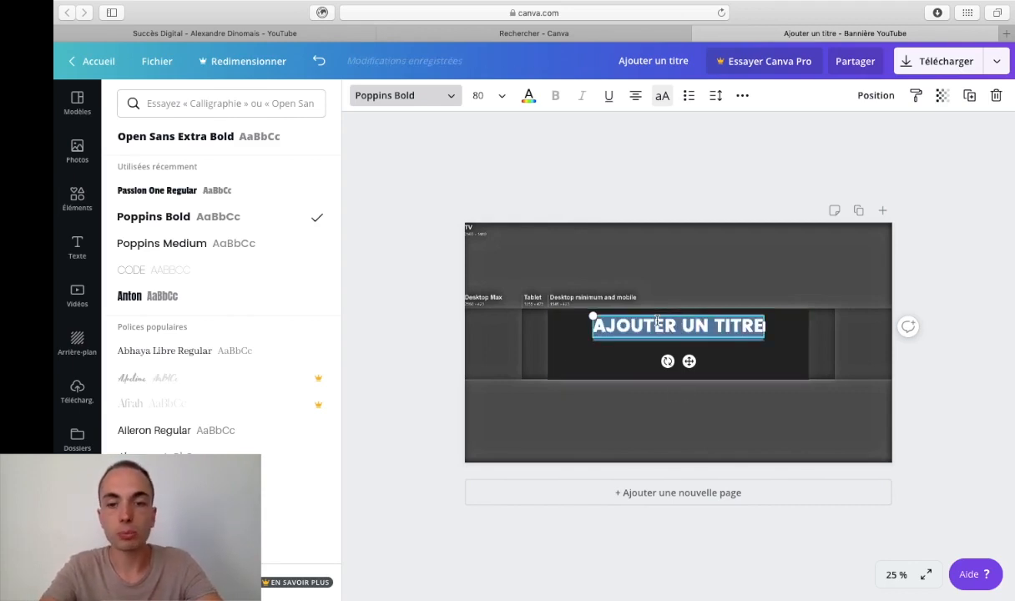
text(VIVRE DE YOUTUBE)
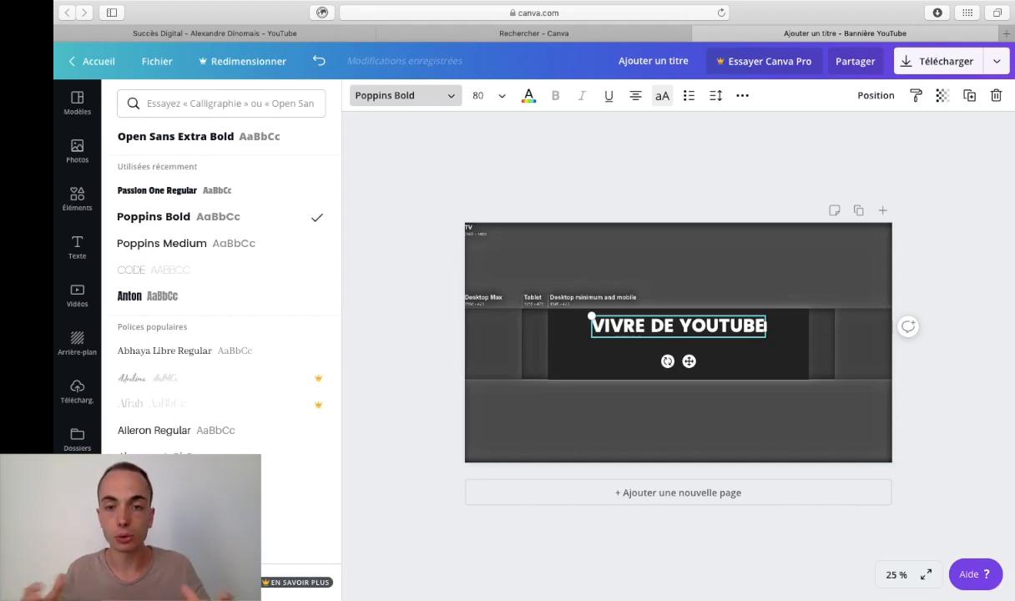
click(722, 185)
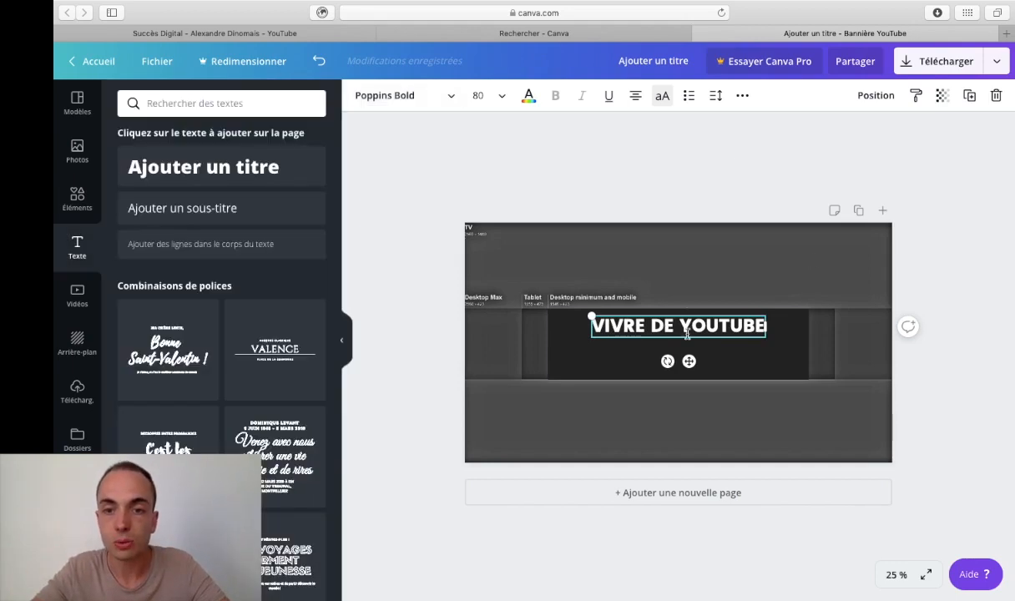
click(734, 193)
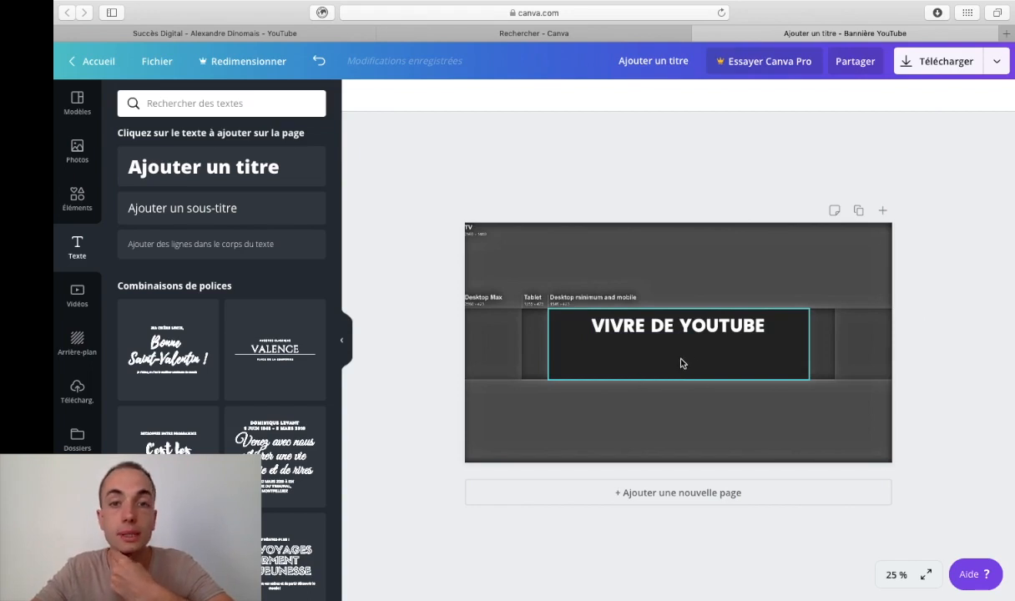
Step: Look at the existing banner on the YouTube channel page and return to the Canva design
click(317, 33)
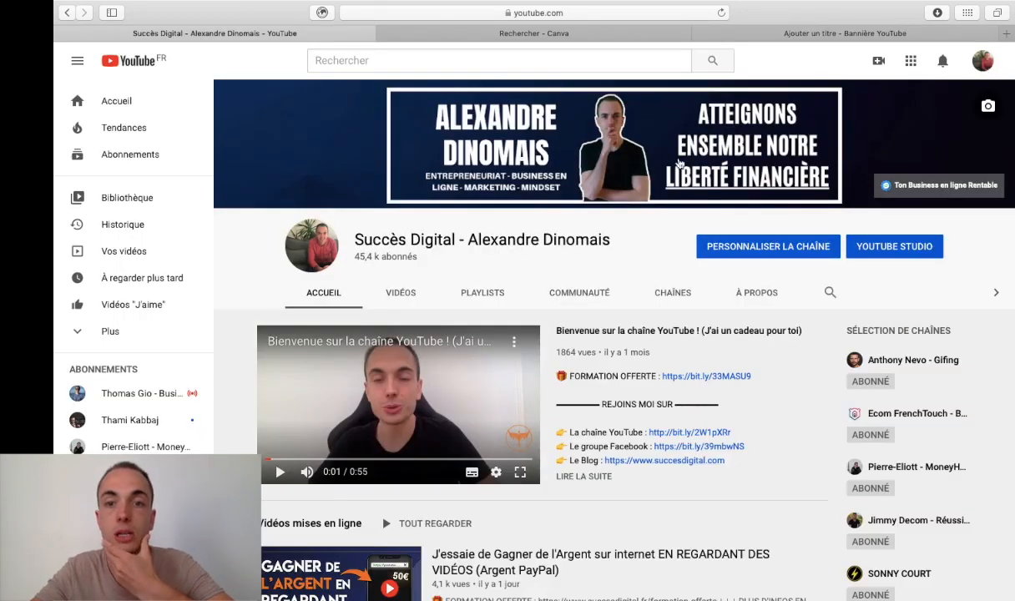
click(788, 33)
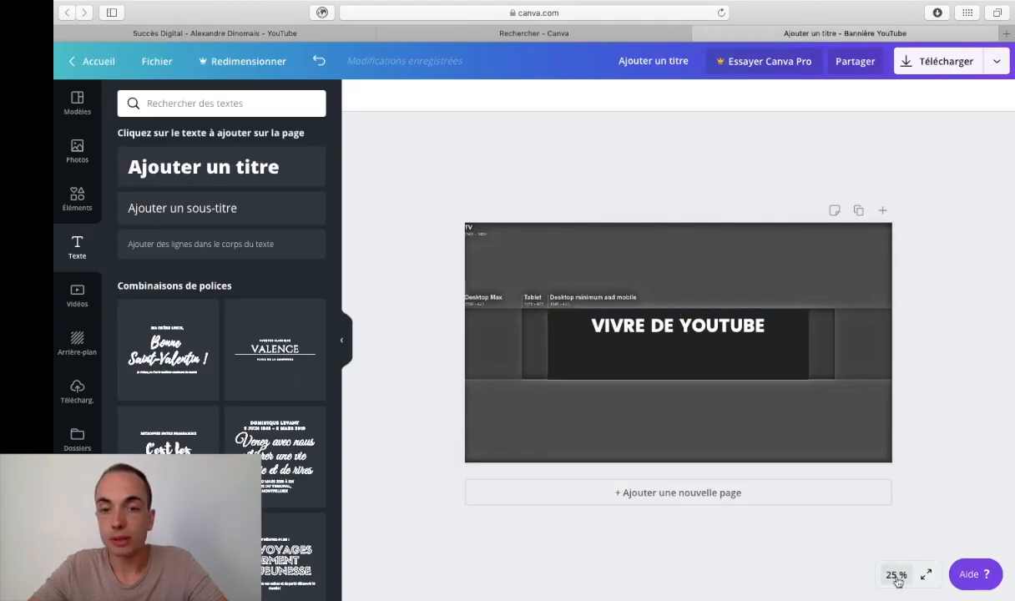
Step: Search the elements for "youtube", add the free red play-button logo and shrink it to fit below the title
click(80, 202)
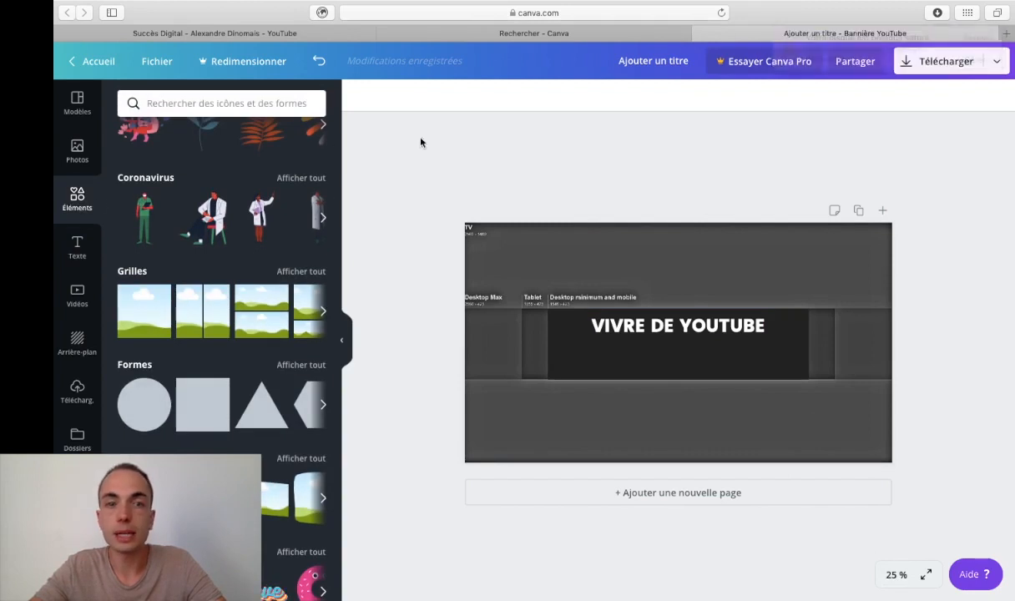
click(252, 103)
text(youtube)
key(Return)
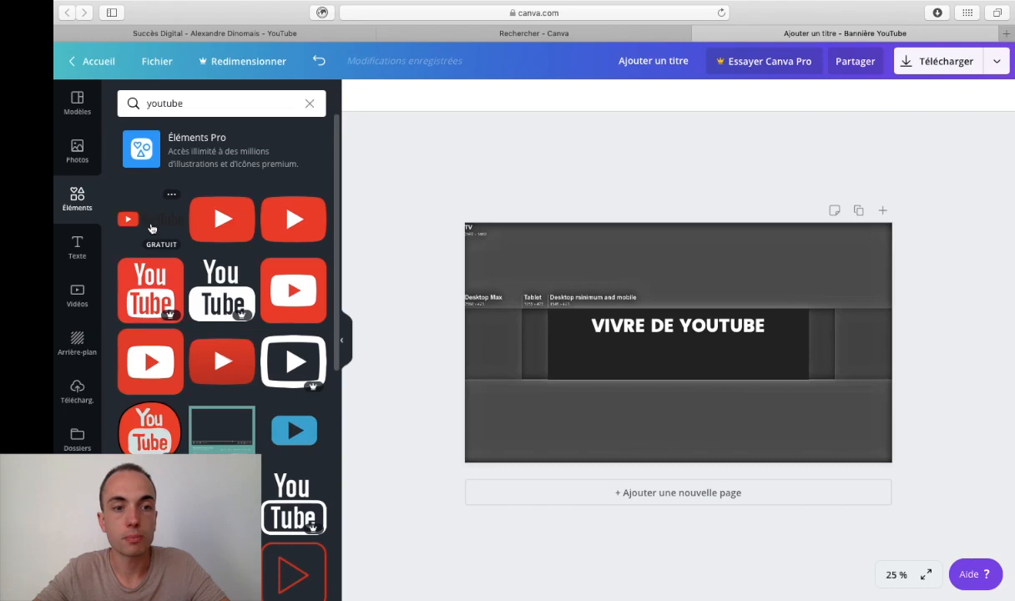
click(224, 219)
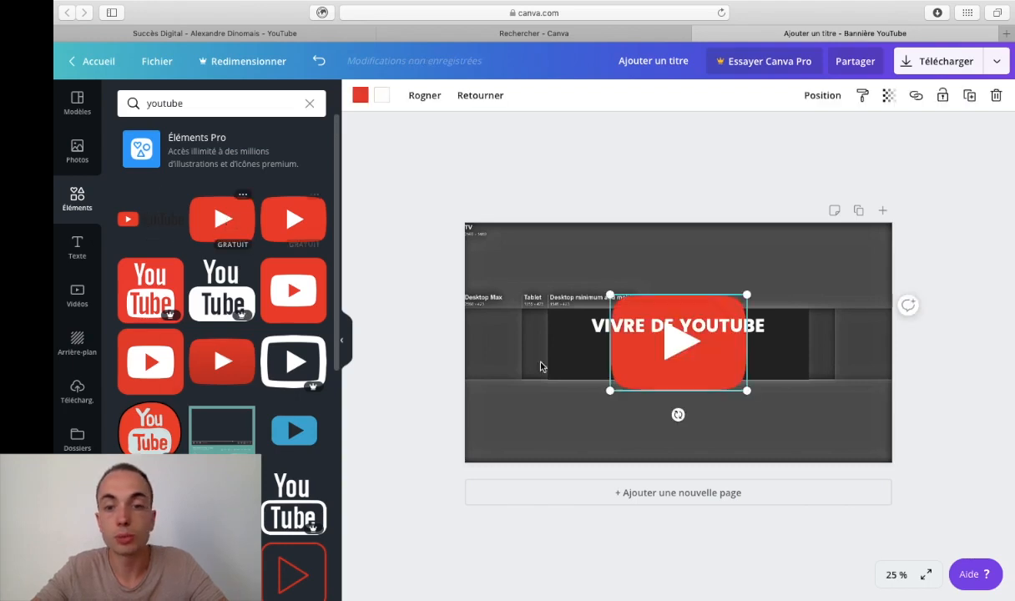
drag(749, 389, 668, 354)
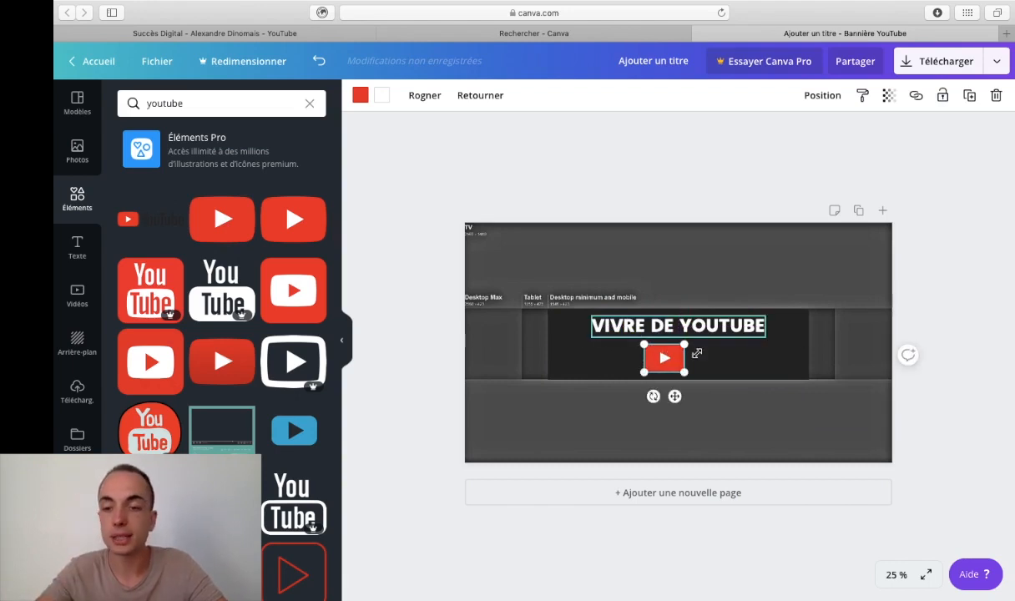
Step: Move the title closer to the rectangle's top edge and place the YouTube logo, made smaller, in its lower-right corner
click(889, 574)
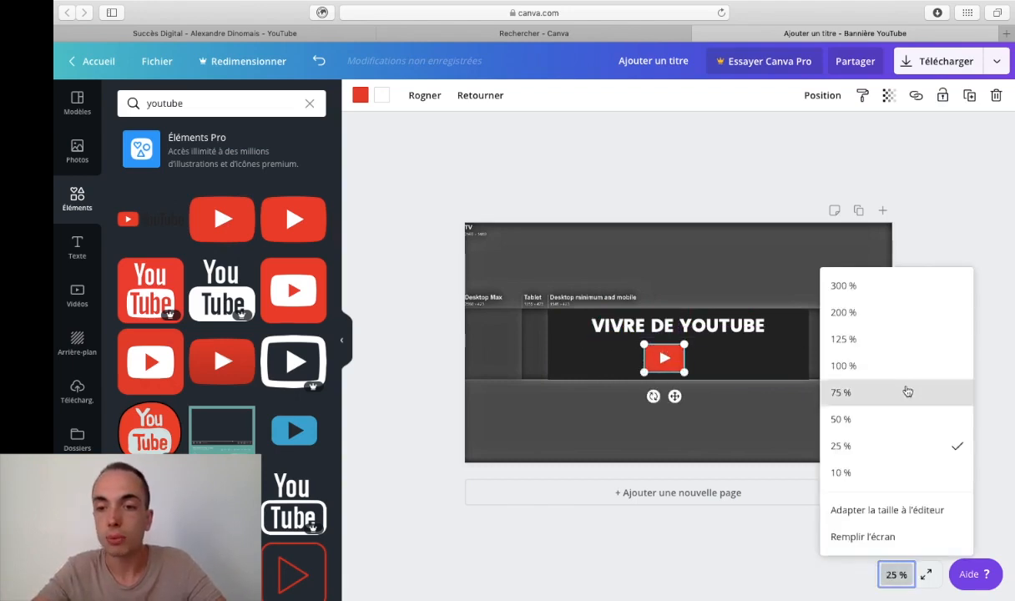
click(908, 389)
click(880, 579)
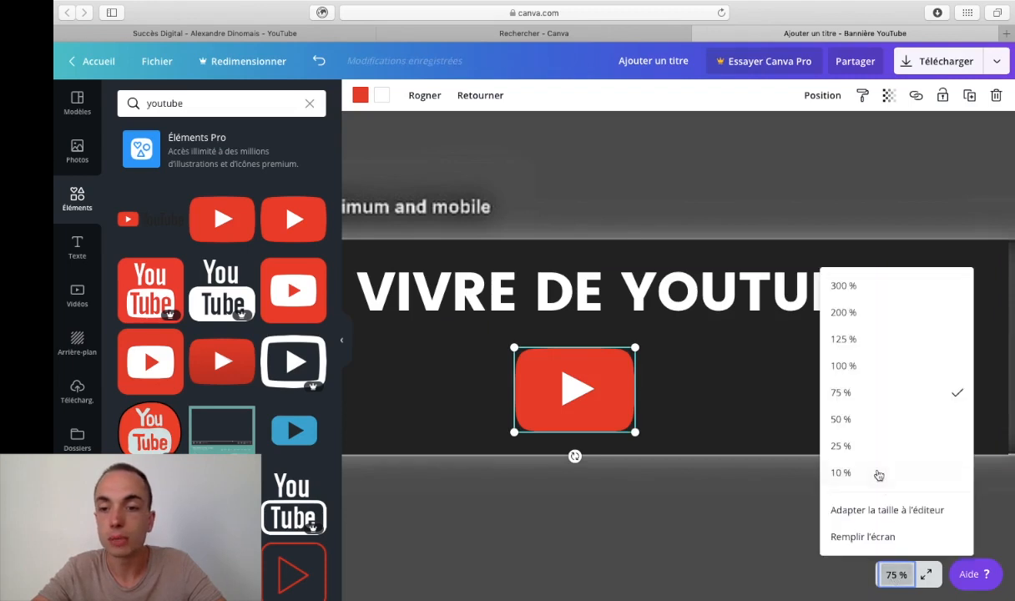
click(868, 421)
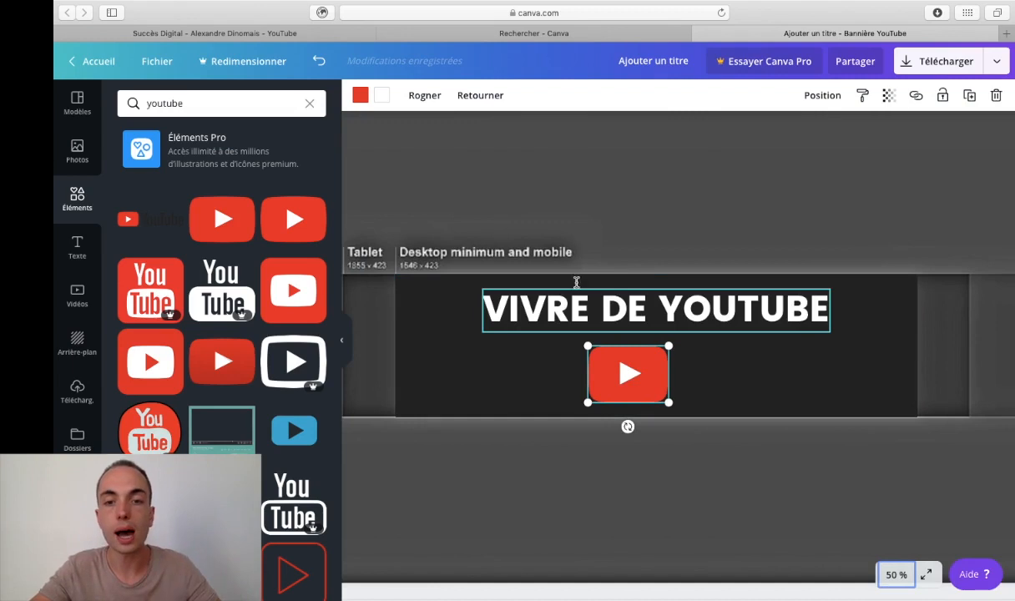
click(657, 319)
mouse_move(657, 318)
mouse_down()
mouse_move(623, 310)
mouse_move(672, 313)
mouse_move(636, 311)
mouse_move(671, 312)
mouse_move(655, 310)
mouse_up()
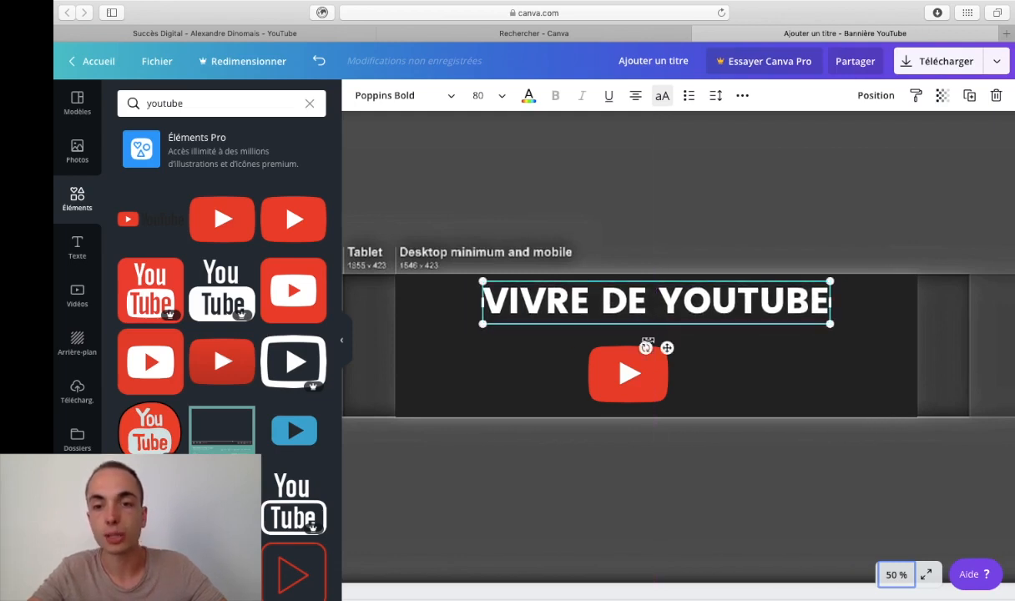
drag(630, 380, 872, 392)
Step: Duplicate the title, place the copy below it and replace its text with "TUTOS - ASTUCES - CONSEILS"
click(710, 313)
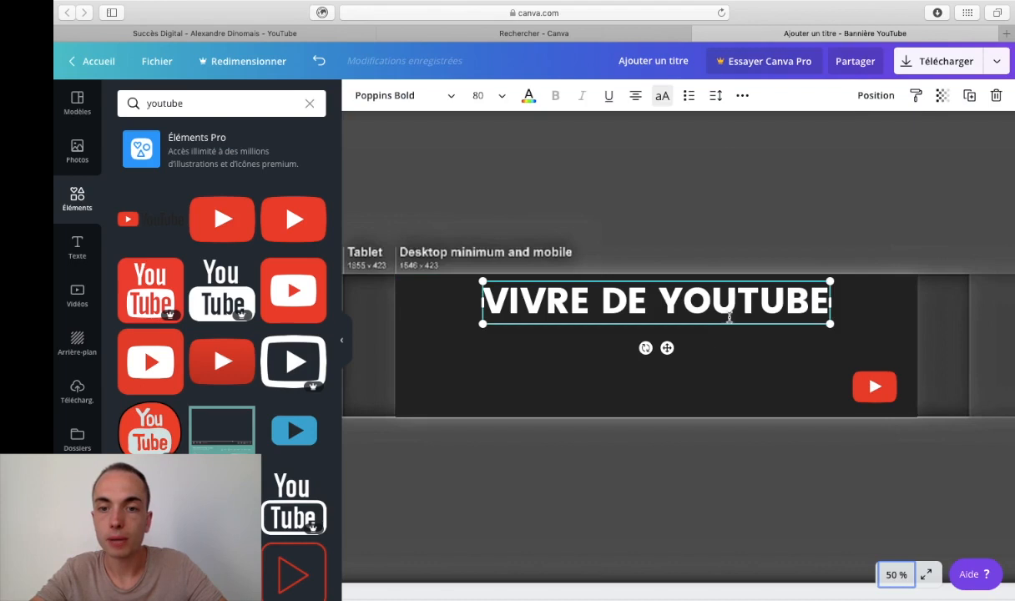
key(super+v)
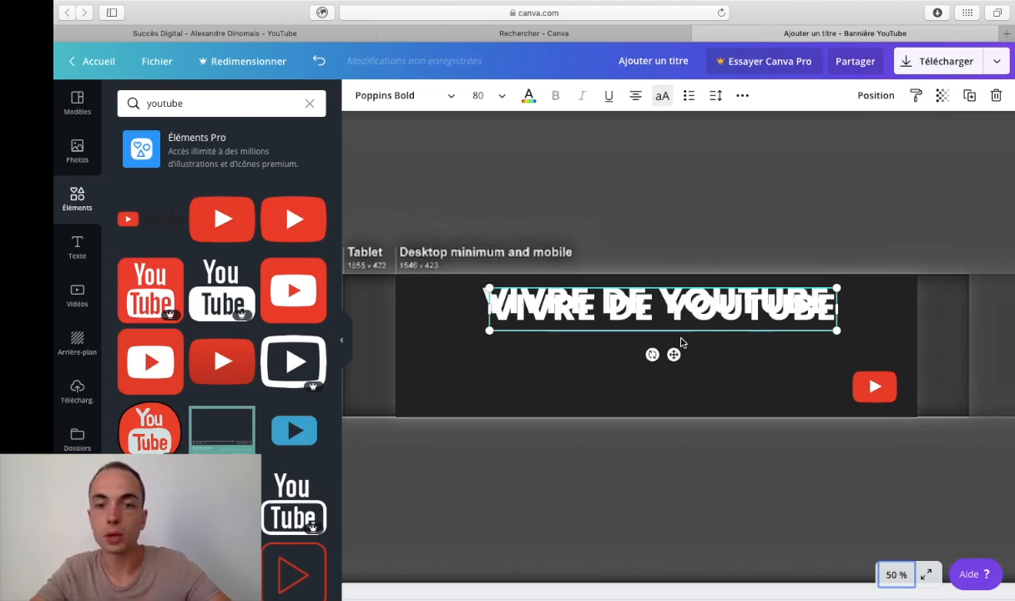
drag(678, 316, 640, 349)
double_click(641, 349)
triple_click(641, 350)
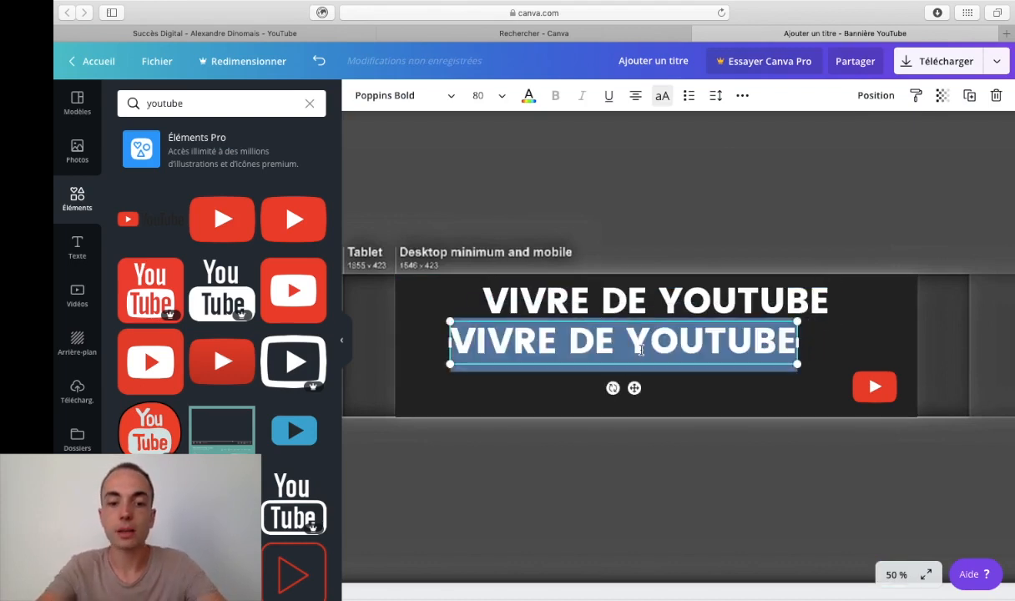
text(TUTOS)
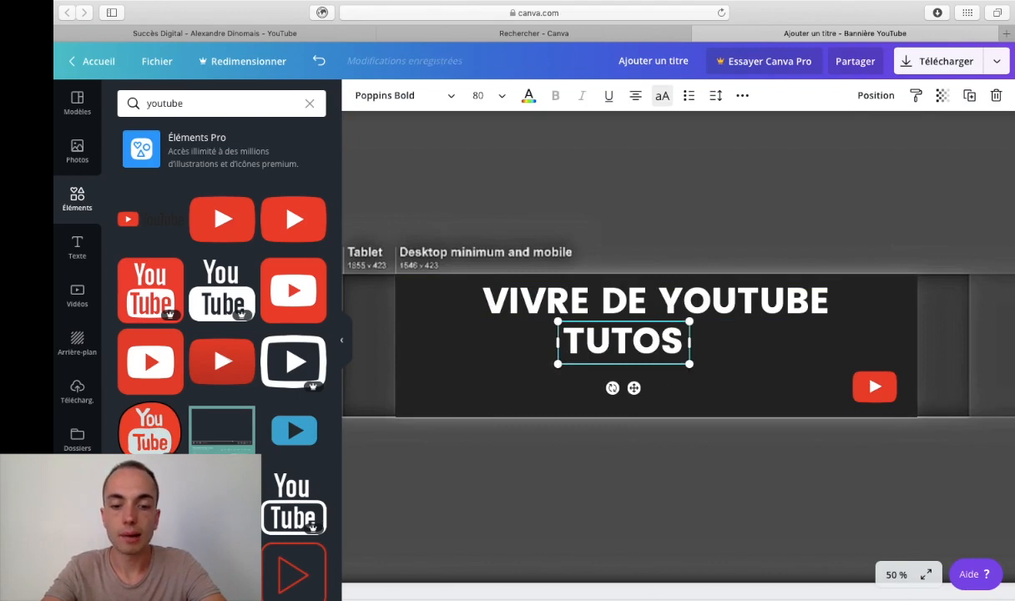
text( - ASTUCES - CONSEILS)
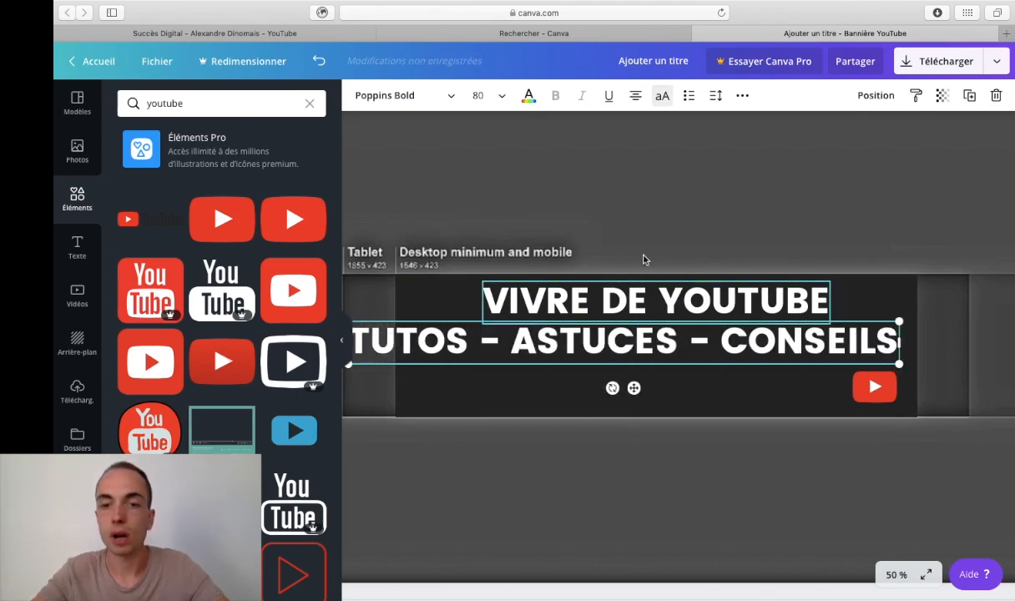
Step: Scale the subtitle down to font size 46,1 and centre it under the title
drag(849, 347, 615, 327)
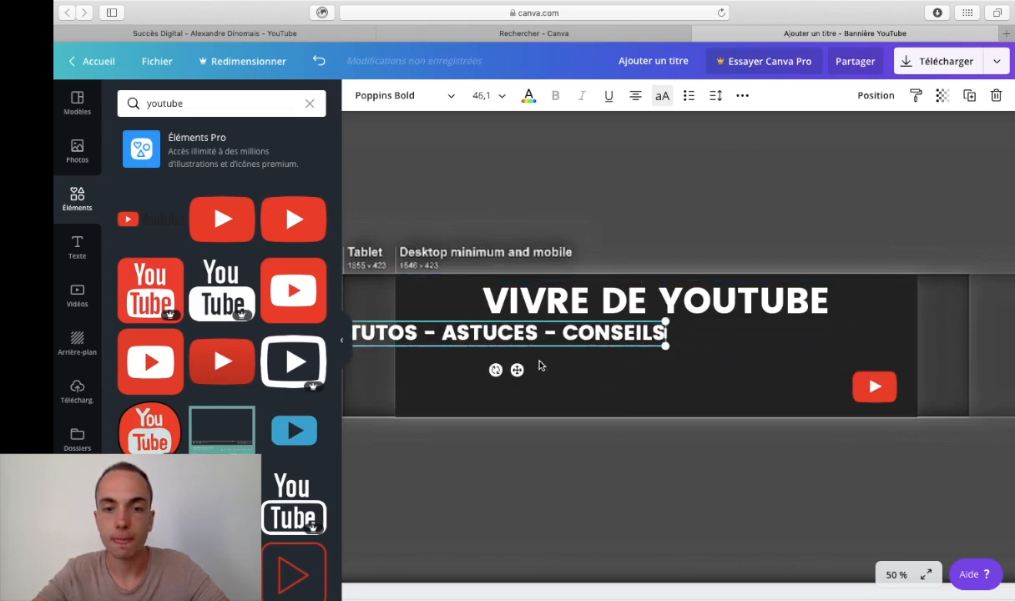
drag(532, 371, 668, 383)
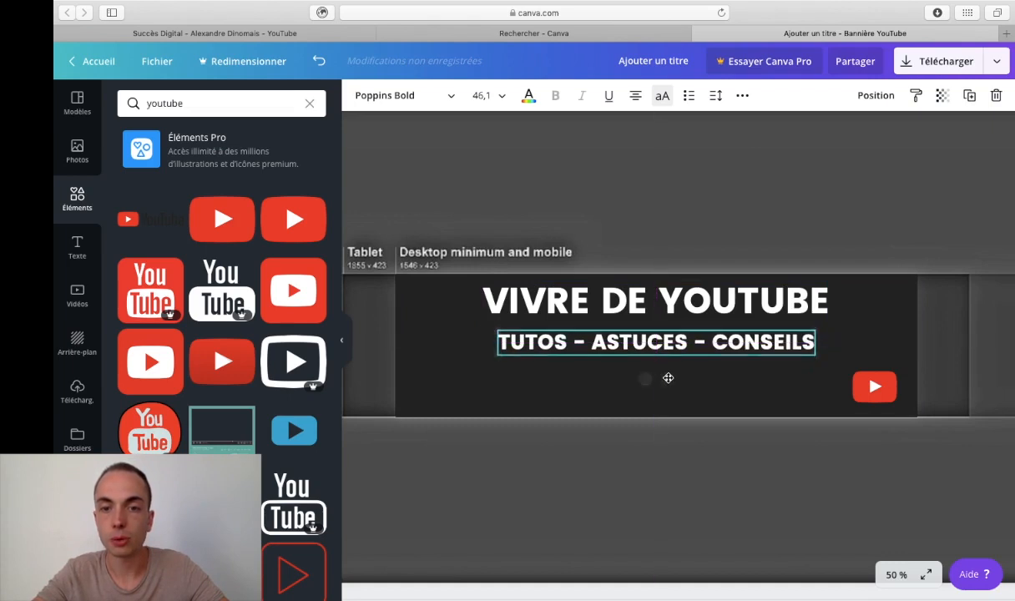
click(640, 199)
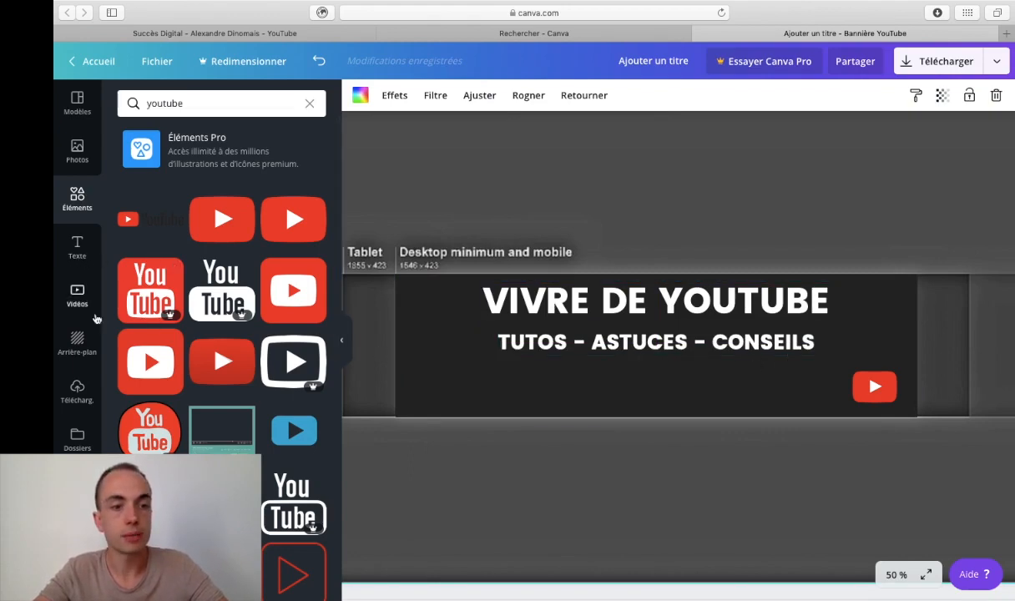
Step: Add the uploaded white-outlined cut-out photo of the man in a black T-shirt and shrink it into the rectangle's lower-left corner
click(75, 391)
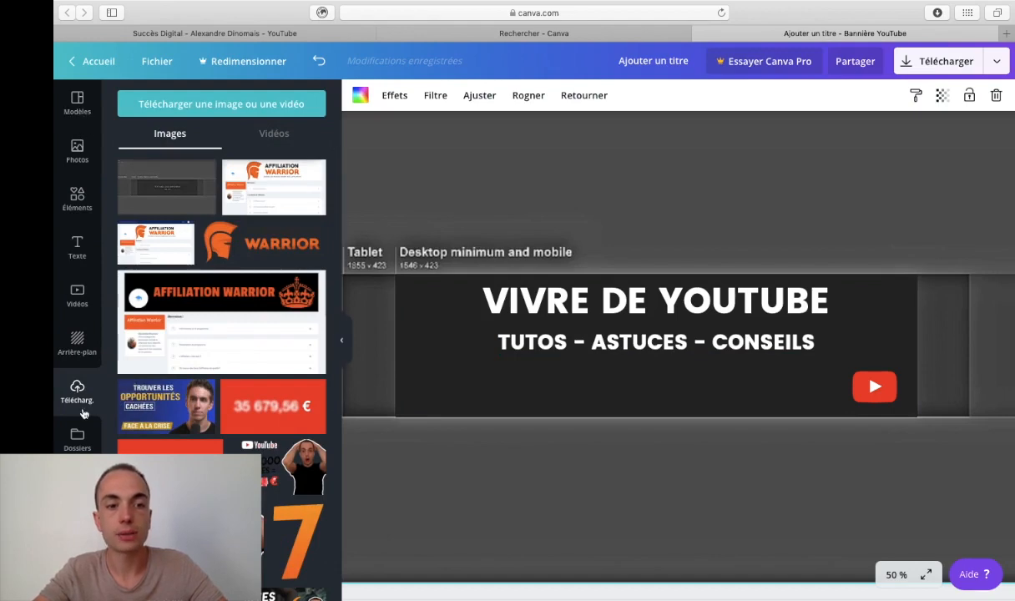
scroll(227, 333, down, 15)
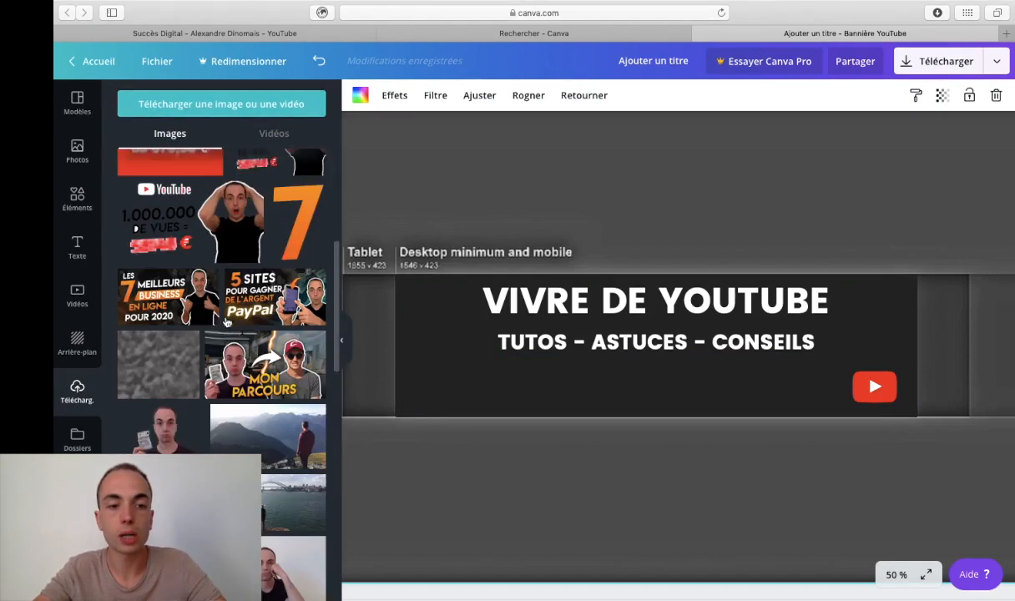
scroll(233, 392, down, 10)
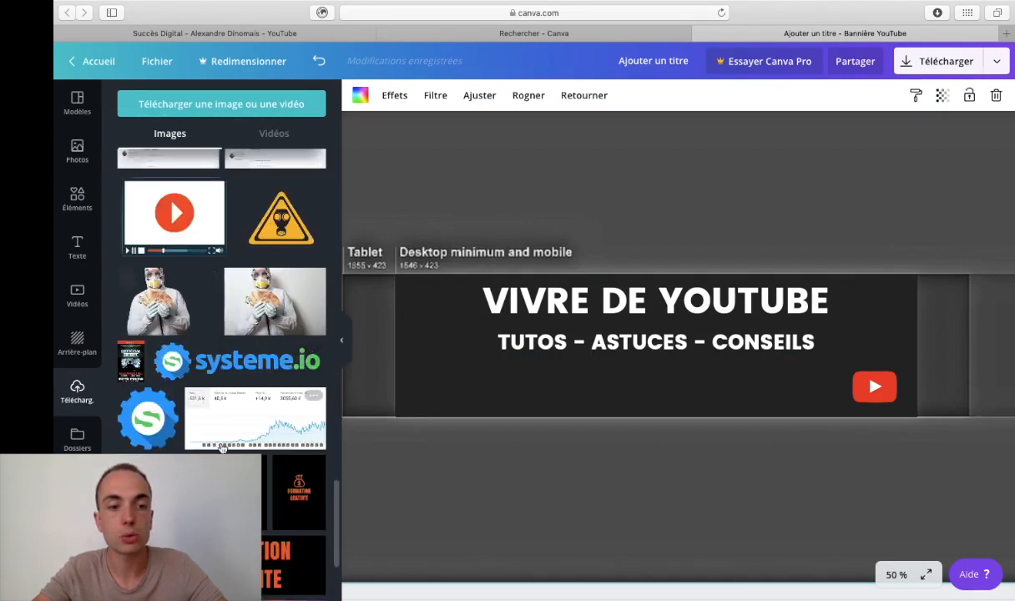
scroll(256, 418, down, 5)
scroll(179, 415, down, 10)
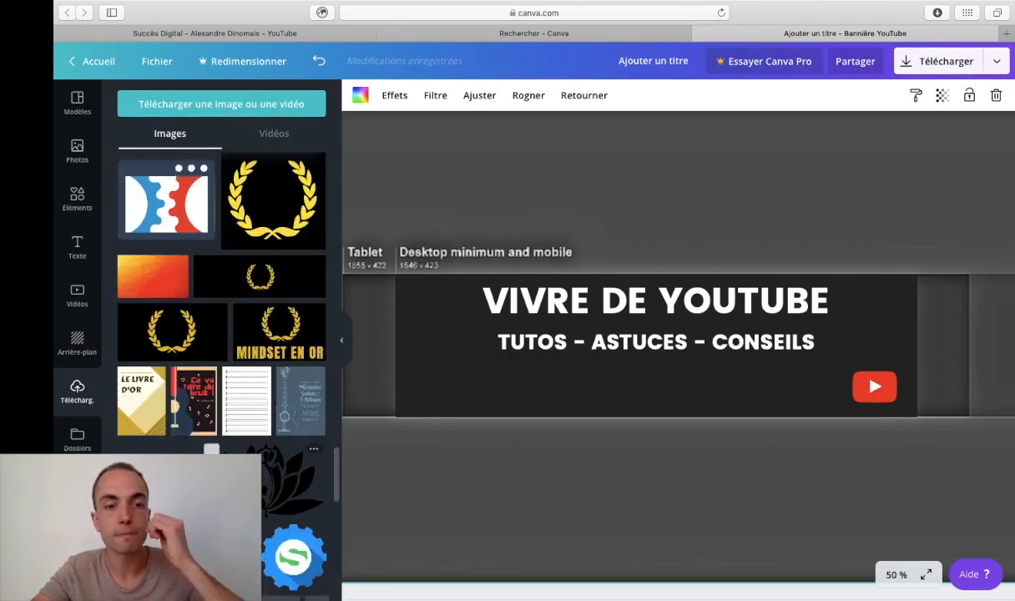
click(179, 414)
drag(180, 414, 665, 329)
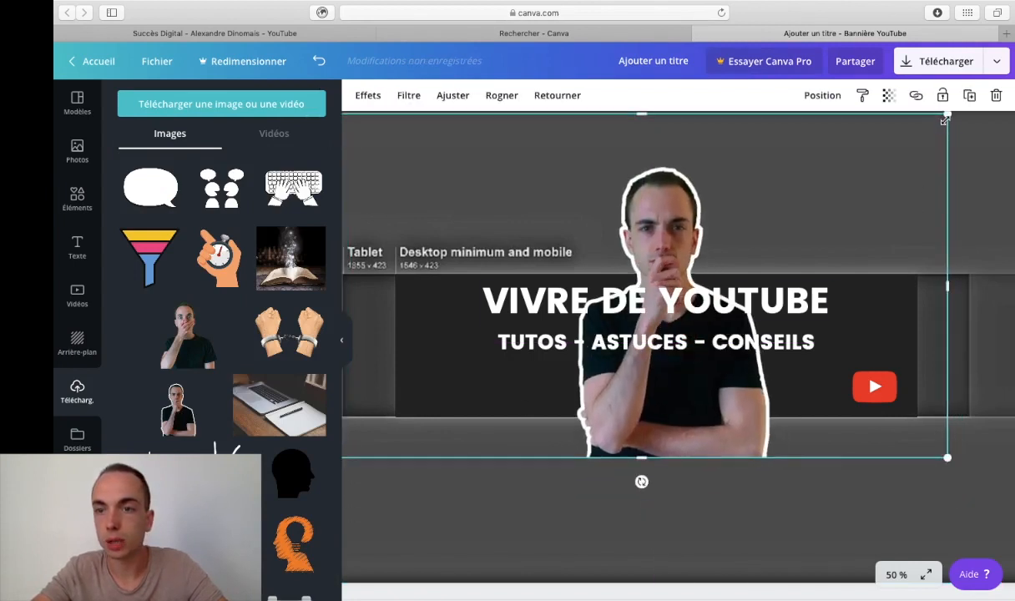
drag(948, 114, 574, 324)
drag(475, 422, 443, 380)
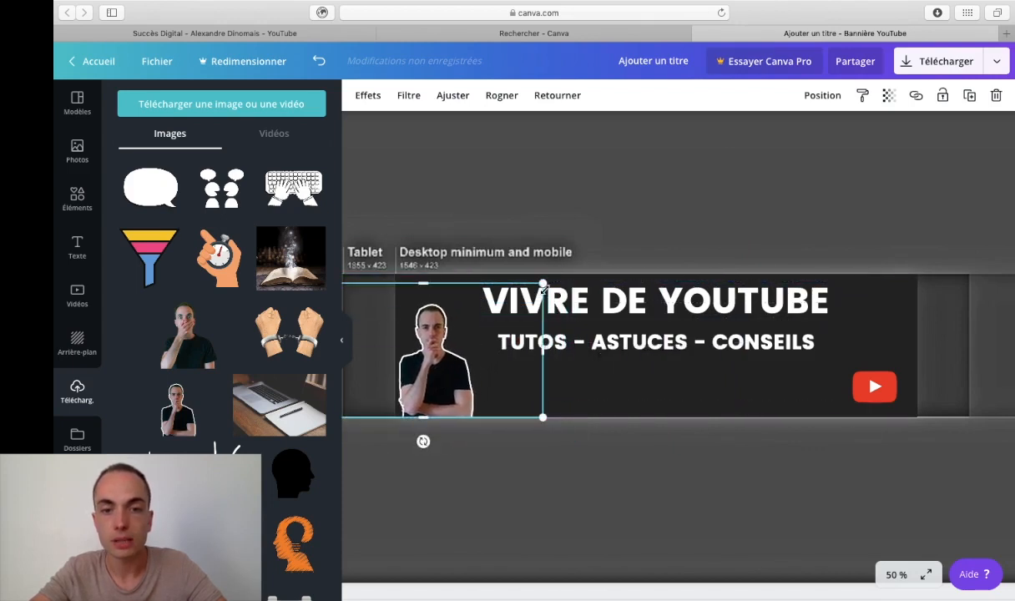
Step: Enlarge the portrait to almost the rectangle's full height near its left edge, and move the subtitle slightly lower
drag(545, 282, 593, 253)
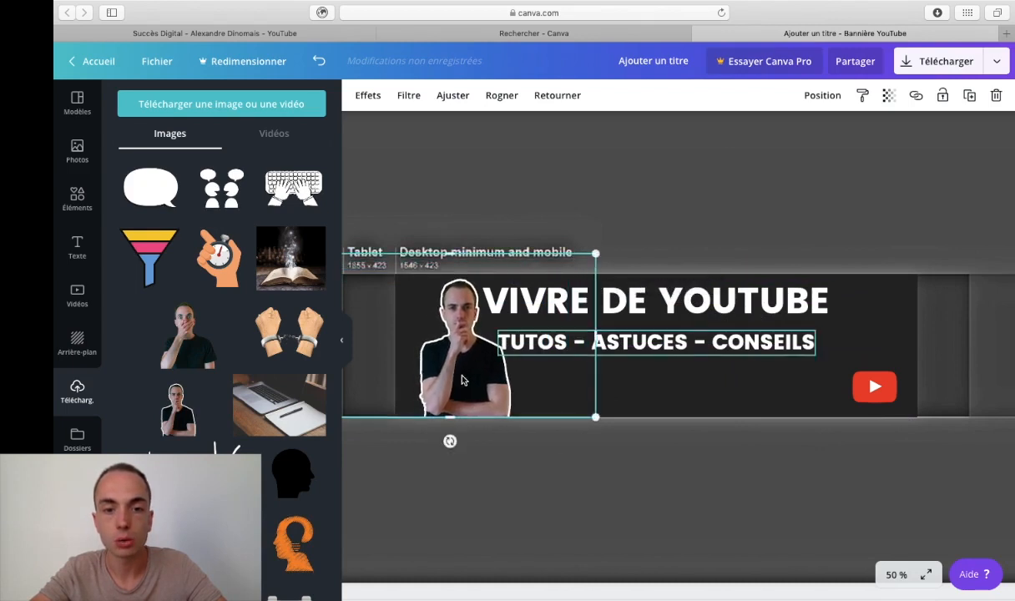
drag(440, 382, 426, 382)
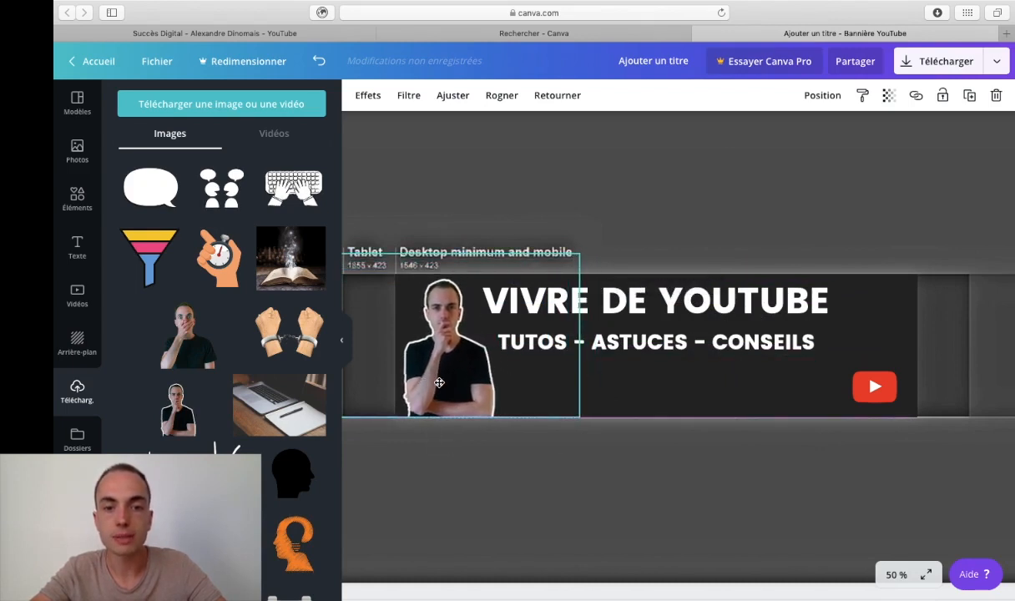
click(667, 399)
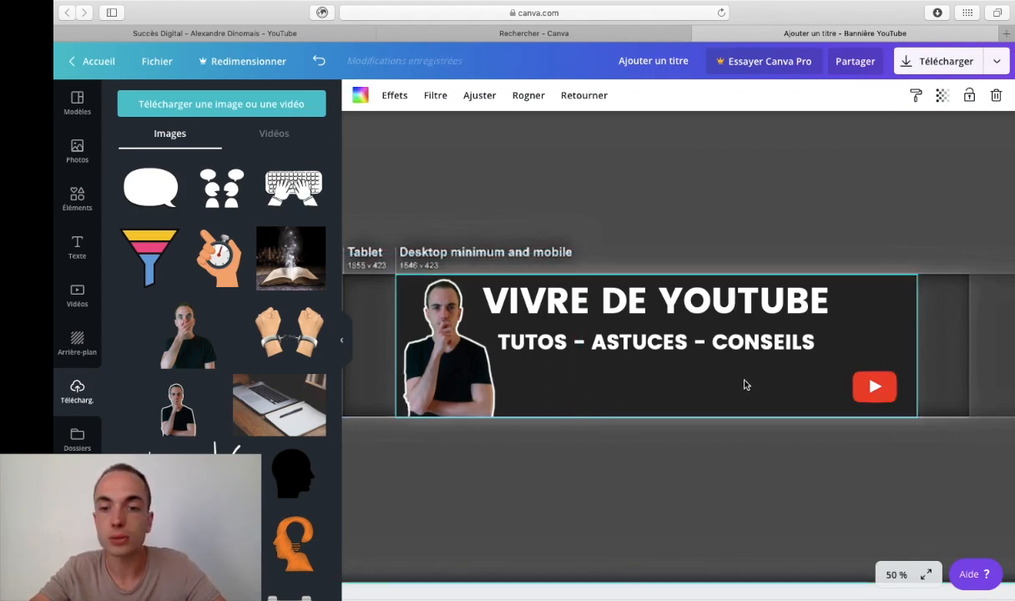
click(685, 336)
drag(684, 336, 685, 341)
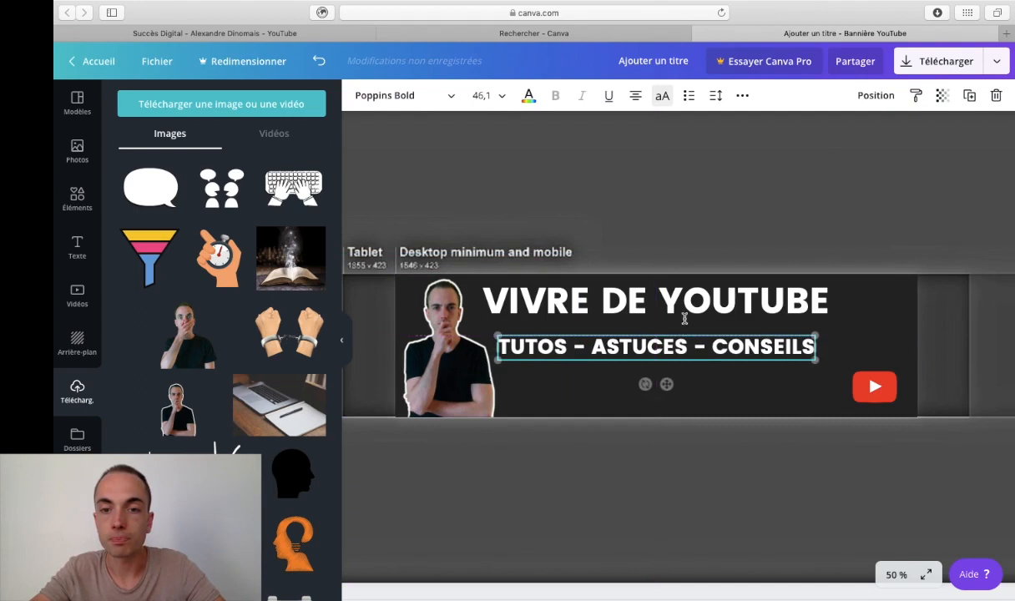
Step: Duplicate the subtitle, place the copy just below it and replace its text with "T'AIDER À V"
text(TUTOS - ASTUCES - CONSEILS)
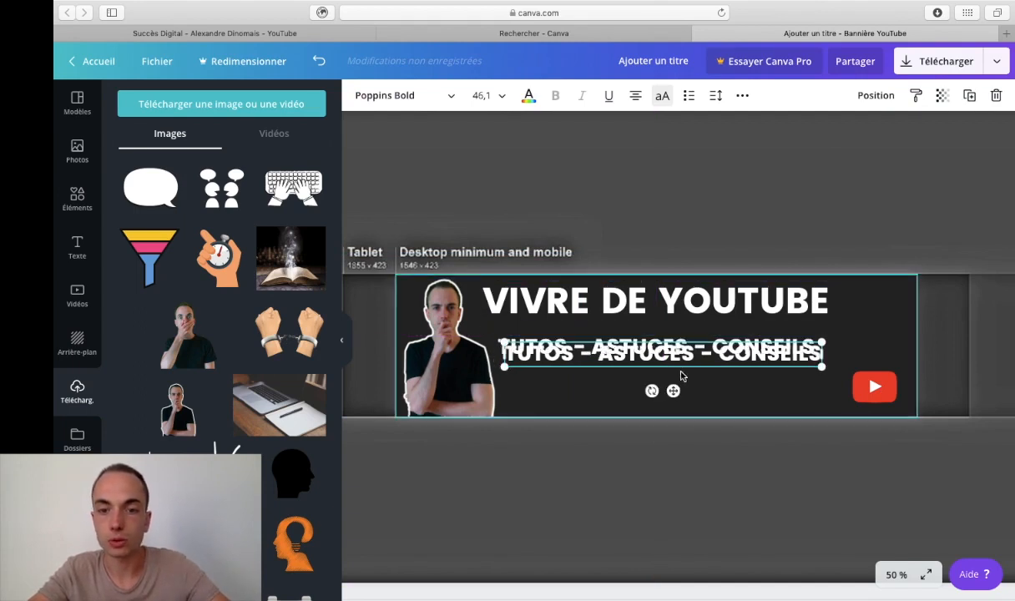
drag(673, 387, 673, 407)
double_click(660, 380)
triple_click(657, 380)
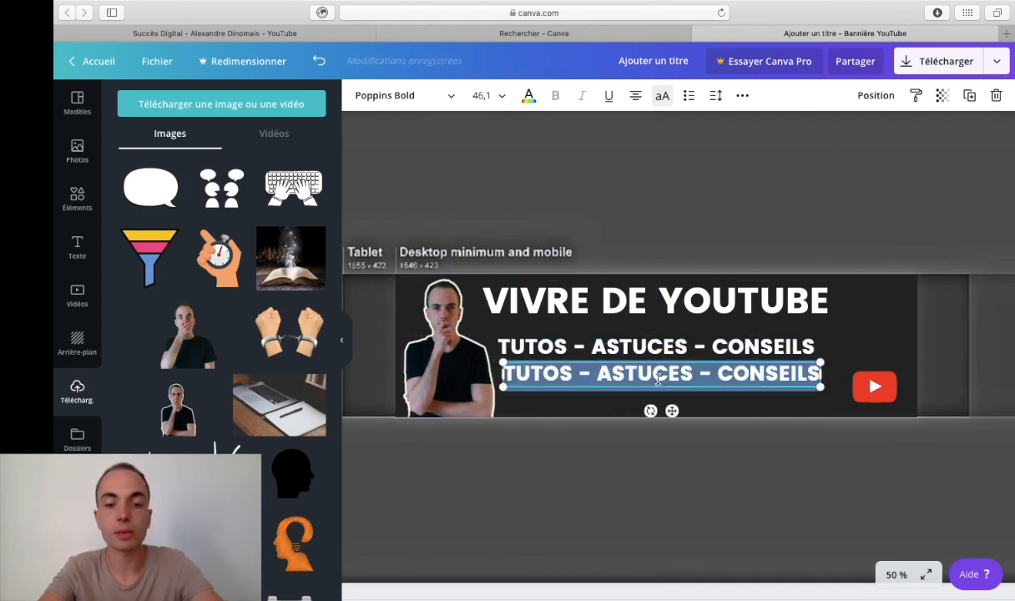
key(BackSpace)
text(T'AIDER A)
text( V)
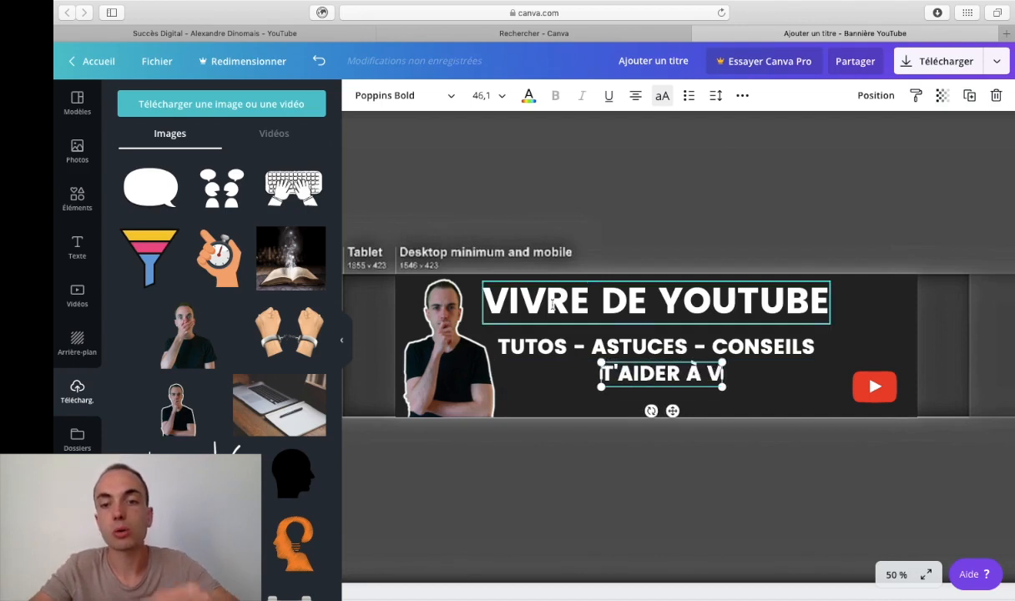
Step: Remove the unfinished third text line below the subtitle
key(BackSpace)
key(BackSpace)
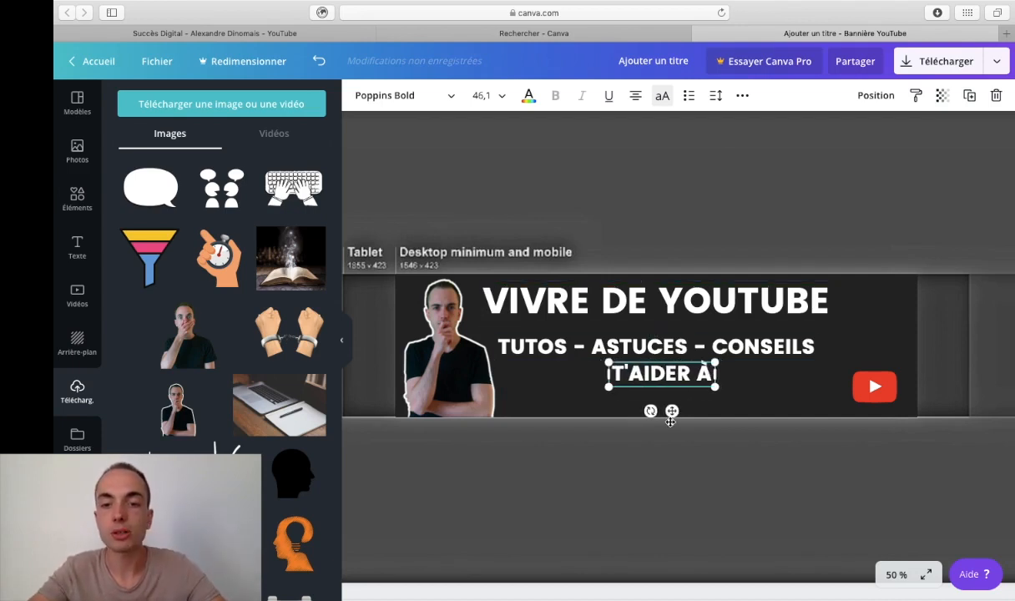
key(BackSpace)
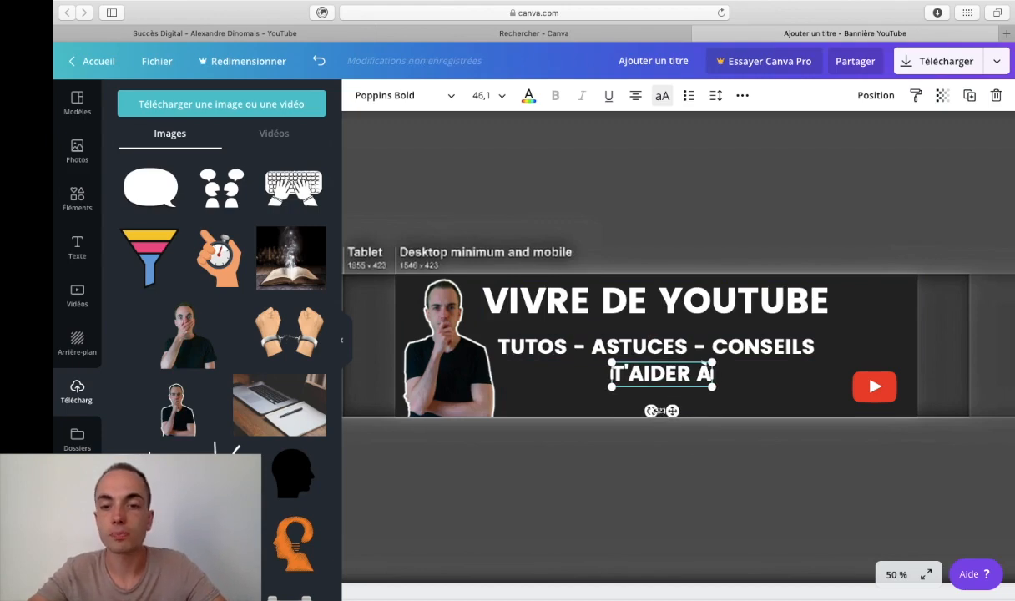
click(691, 471)
click(666, 373)
key(Delete)
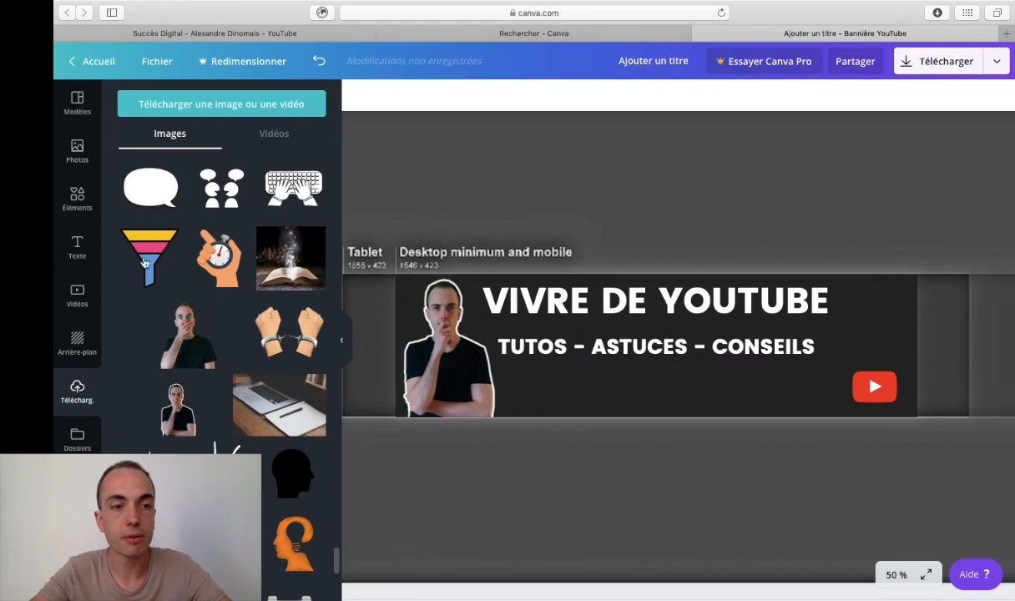
Step: Add the free YouTube logo with the wordmark and recolour its black lettering white
click(73, 201)
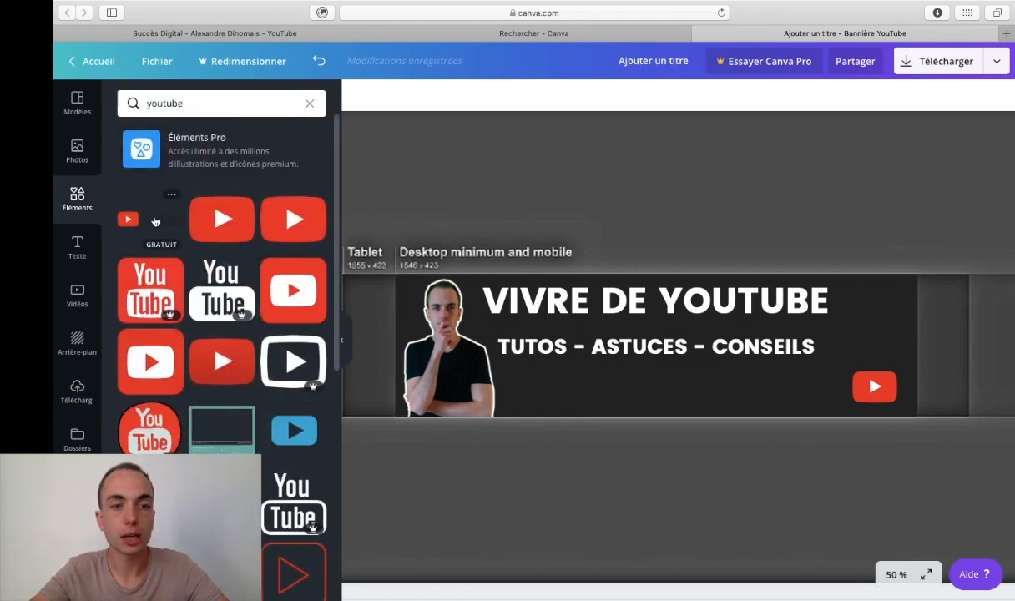
click(154, 220)
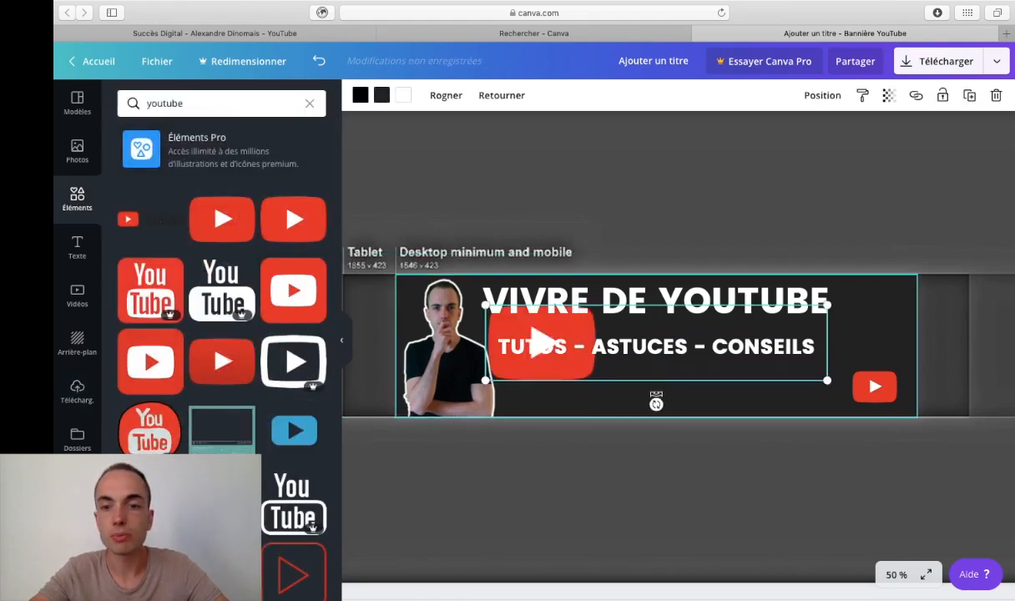
click(360, 95)
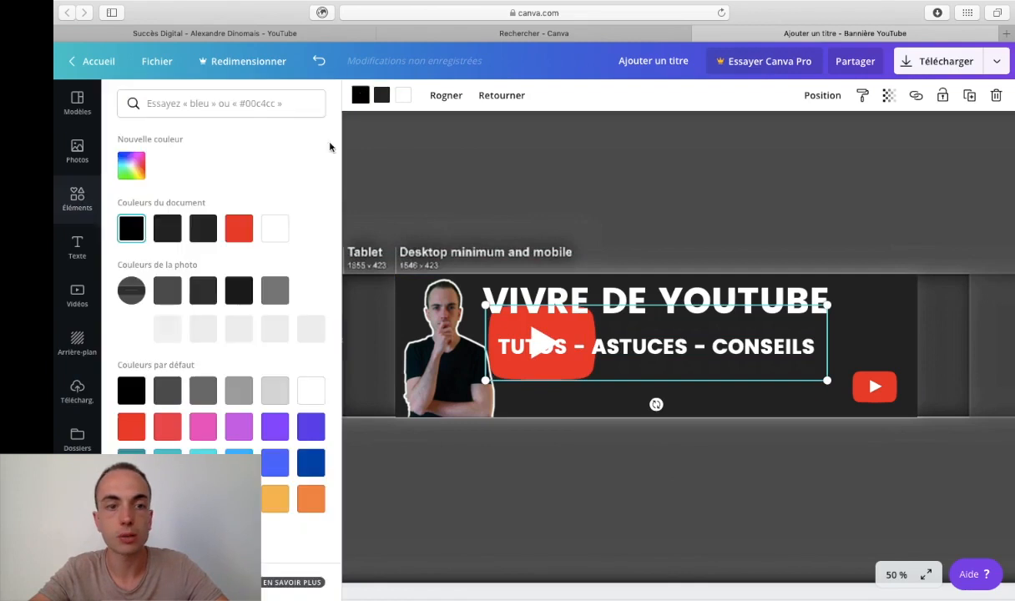
click(271, 234)
Step: Delete the old play-button icon and shrink the YouTube wordmark logo, centring it below the subtitle
click(663, 377)
drag(681, 375, 680, 397)
click(875, 386)
key(Delete)
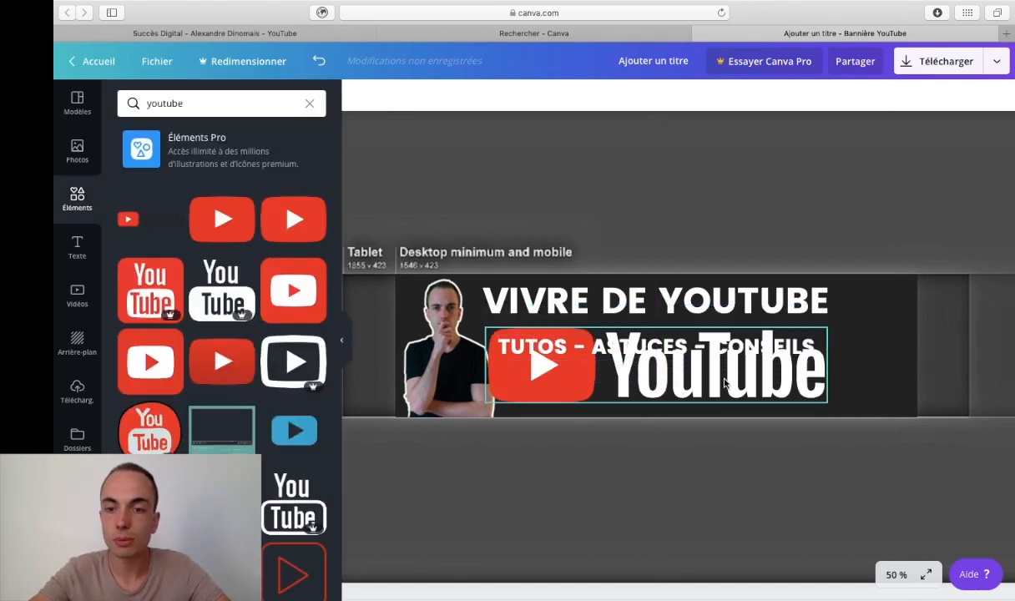
click(724, 382)
drag(693, 384, 659, 396)
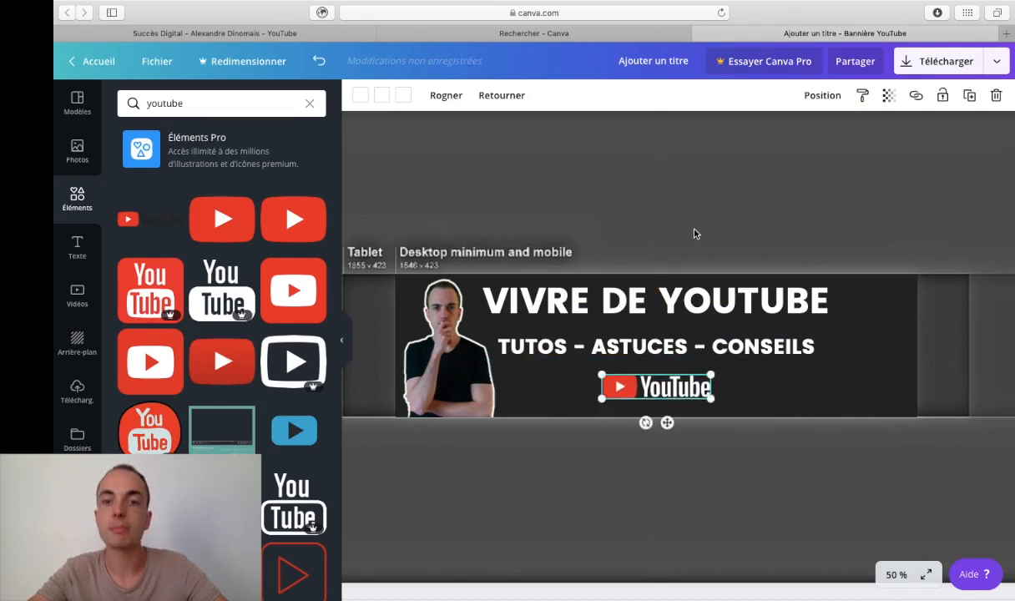
click(695, 230)
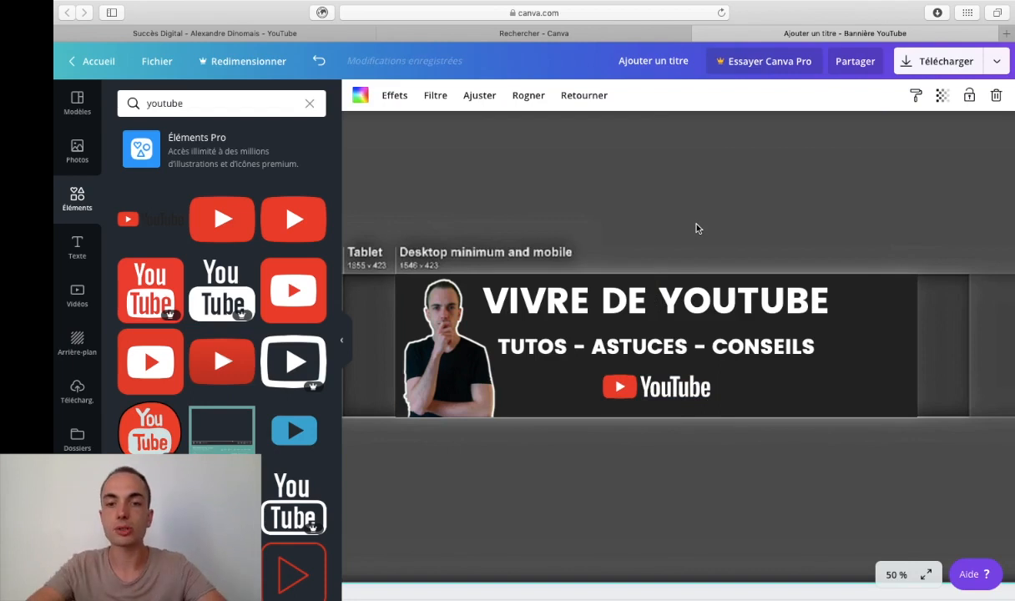
Step: Review the whole banner at 25 % zoom, compare it with the existing channel banner on YouTube, and close the Canva search page
click(896, 575)
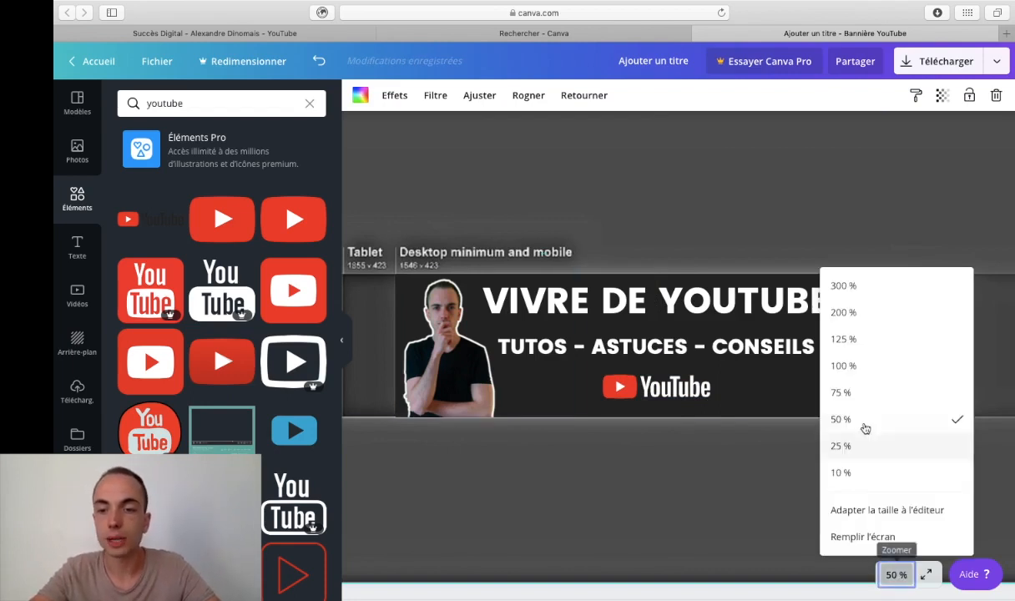
click(862, 449)
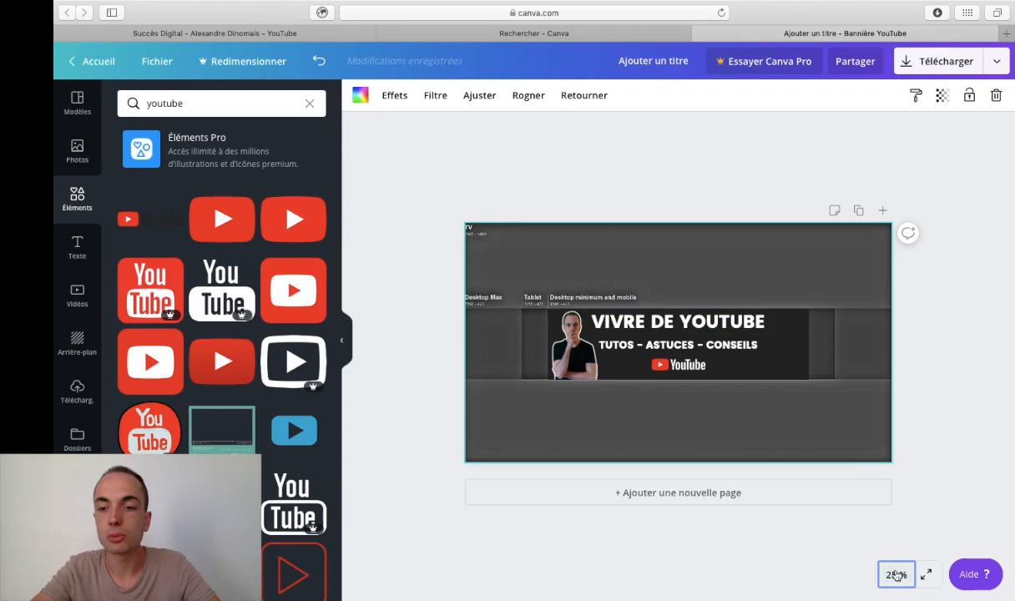
click(895, 574)
click(888, 424)
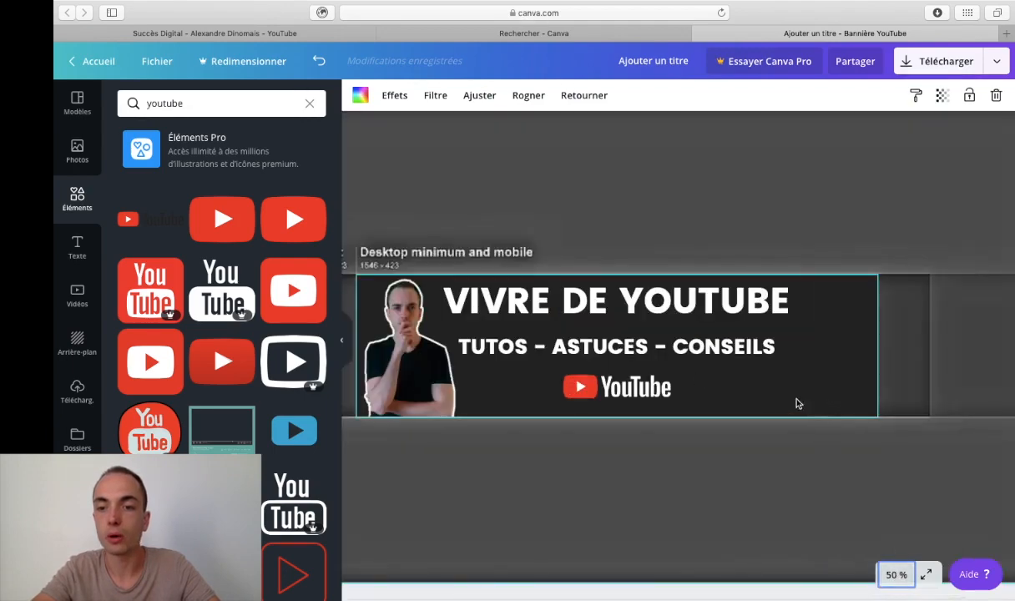
click(332, 33)
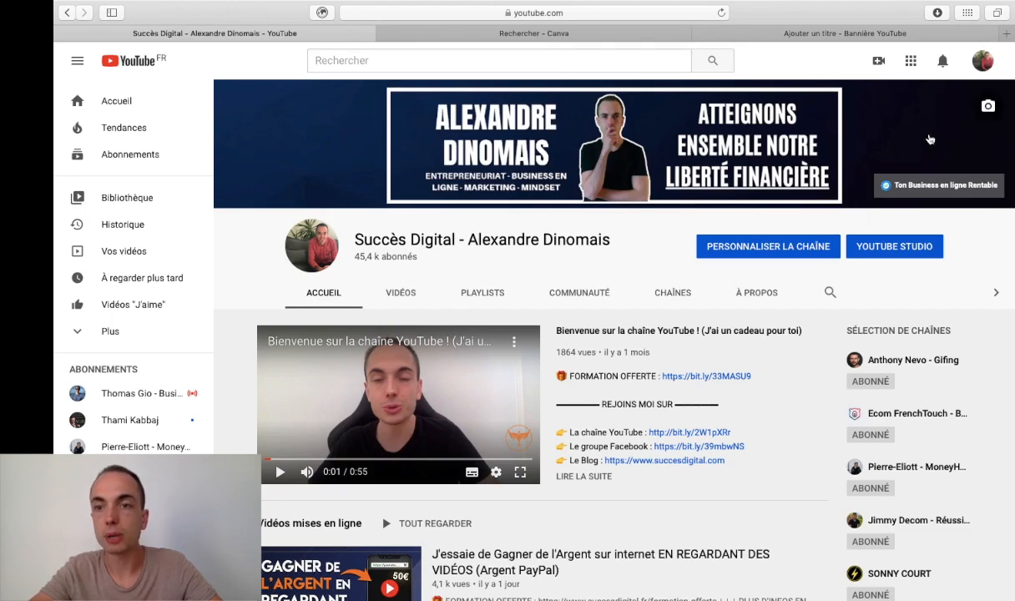
click(751, 34)
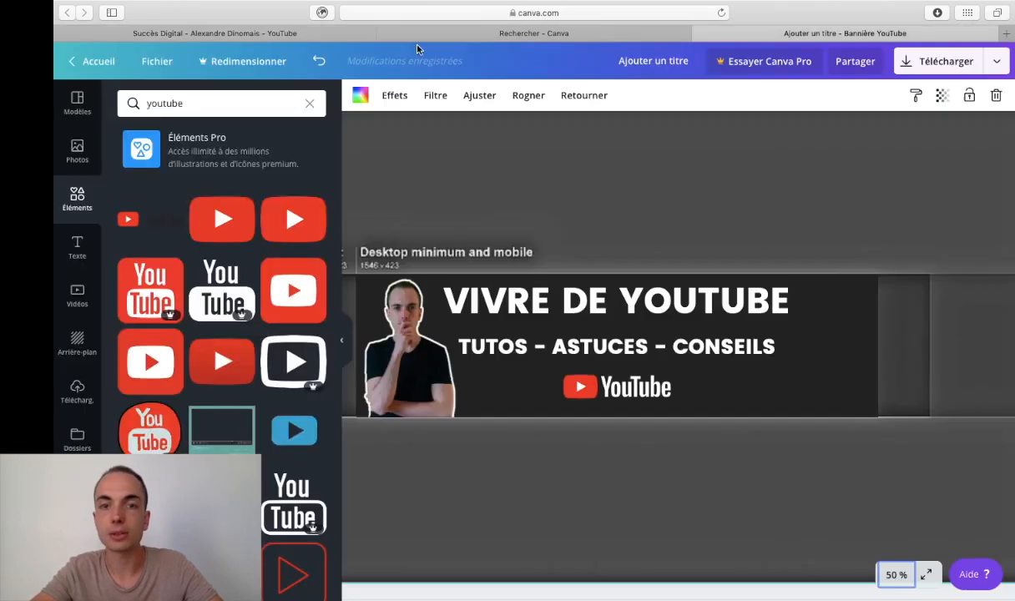
click(382, 33)
scroll(504, 165, left, 3)
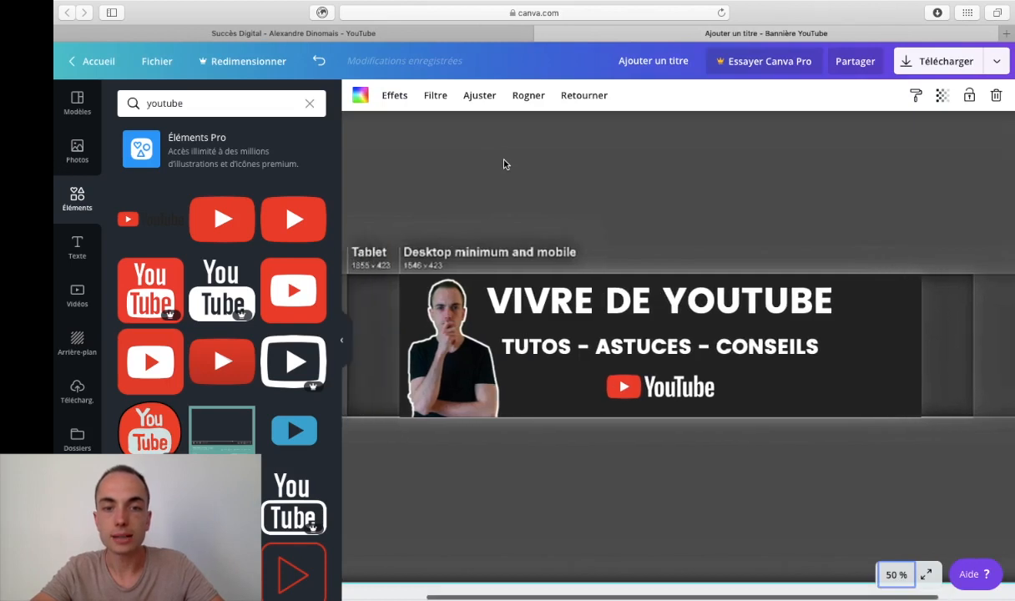
scroll(455, 191, left, 3)
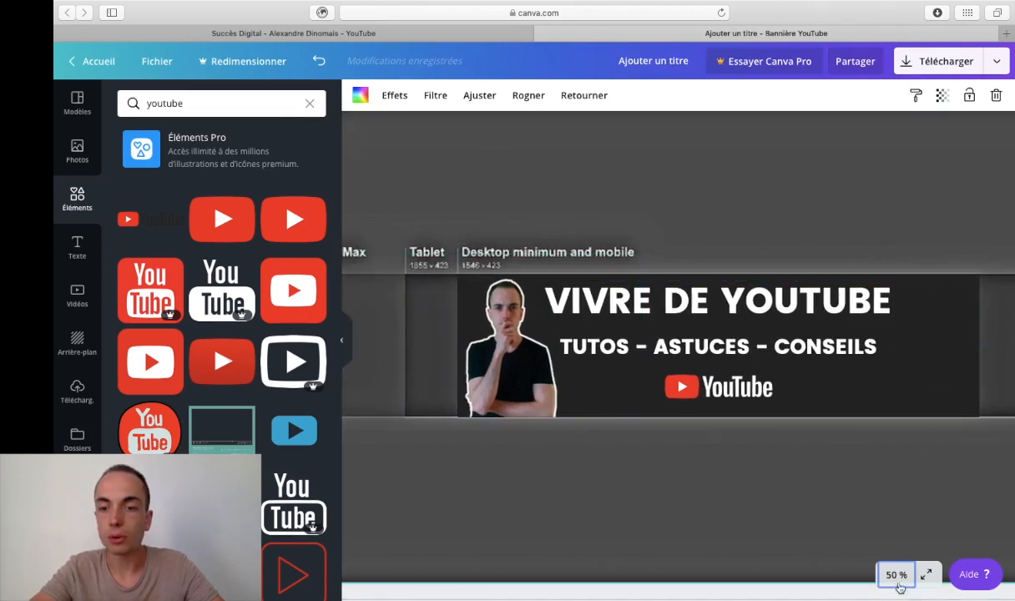
Step: Search the elements for "flèche" with the full banner in view at 25 % zoom
click(897, 582)
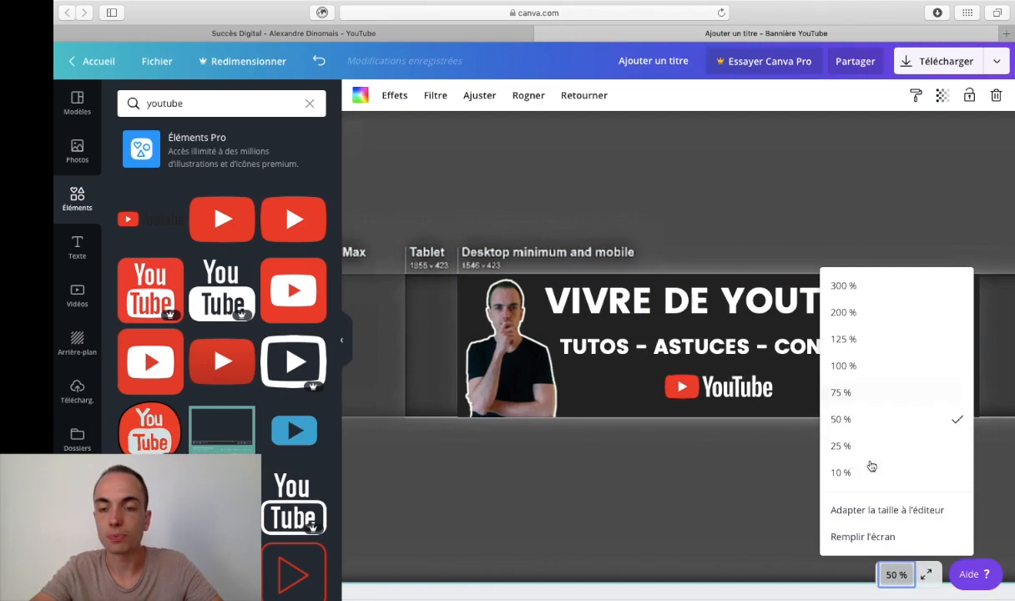
click(875, 446)
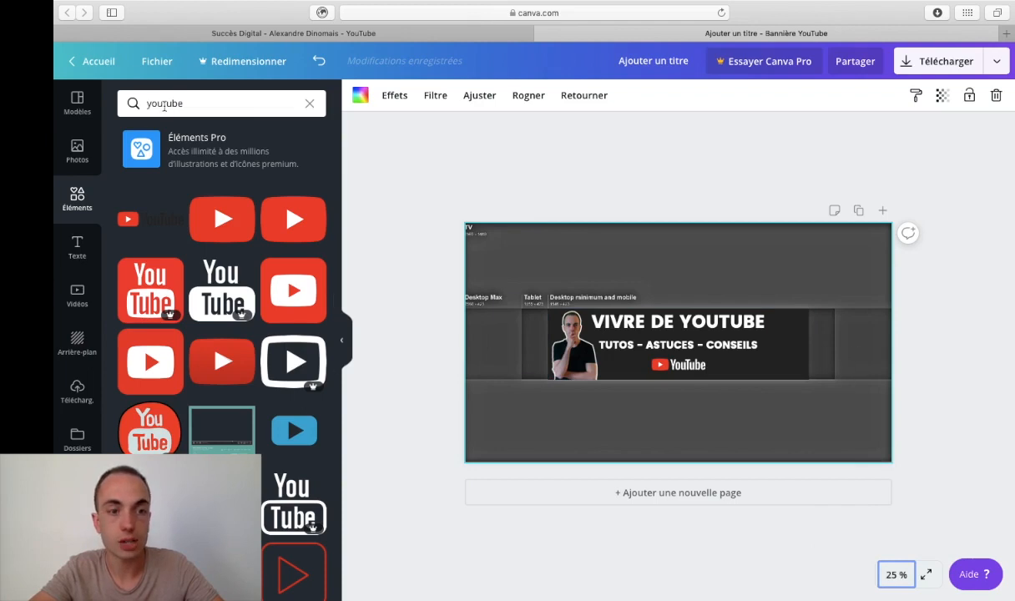
double_click(164, 106)
text(flè)
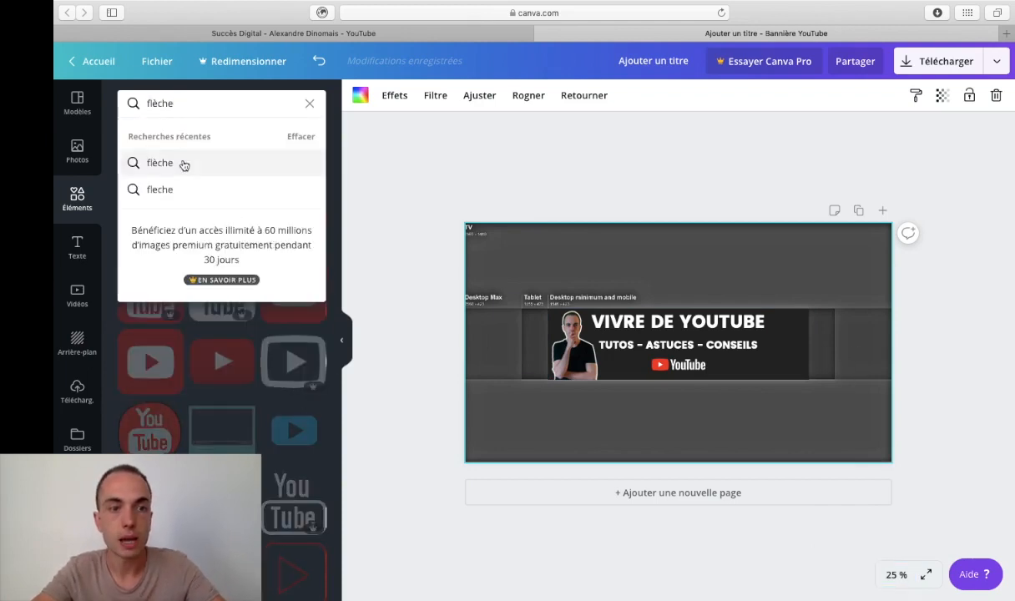
text(che)
click(183, 164)
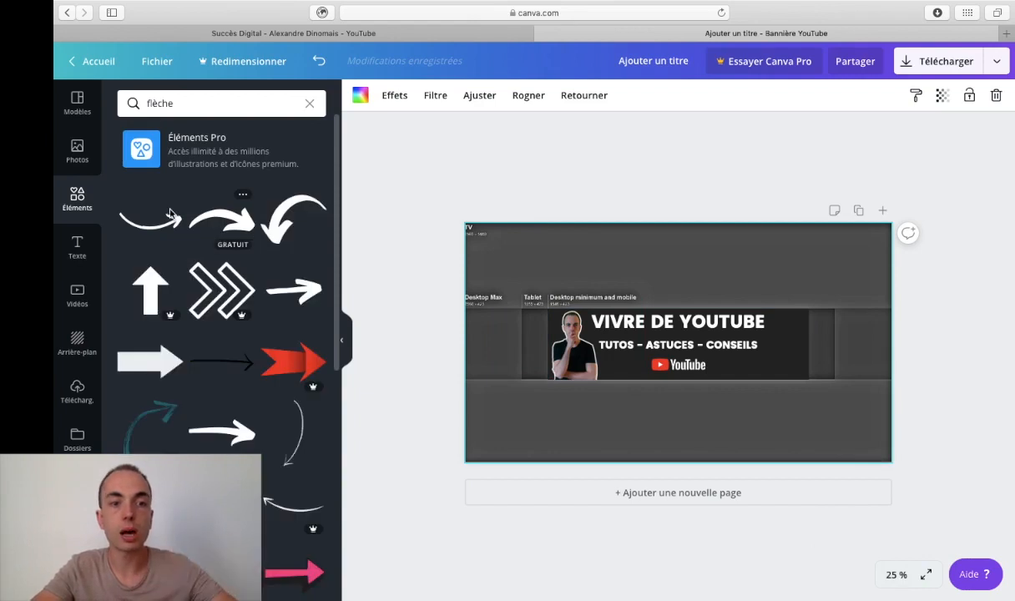
Step: Add the thick curved white arrow, move it below the title and subtitle, and recolour it red
drag(613, 284, 672, 342)
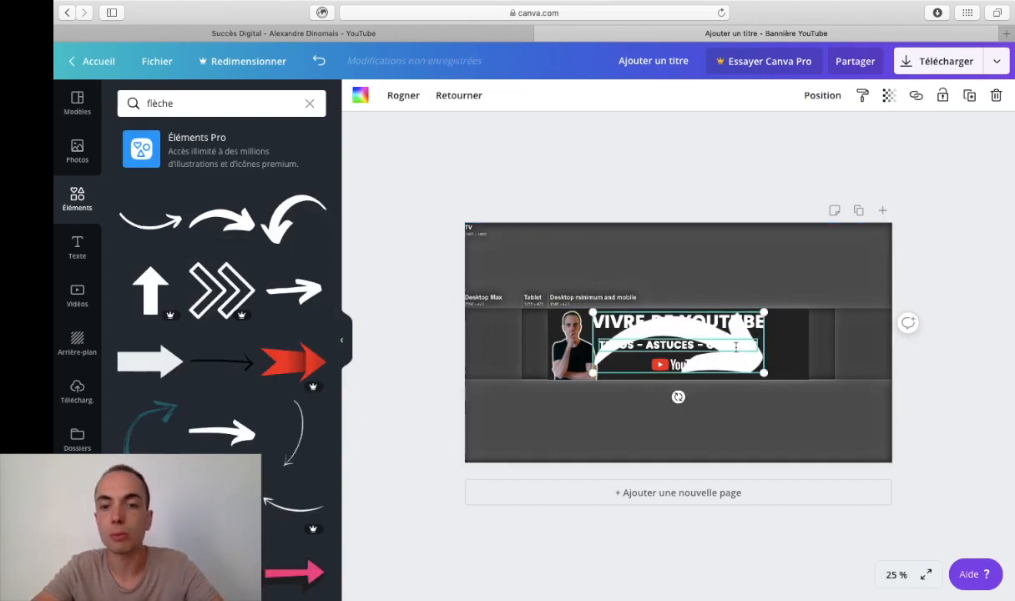
click(763, 355)
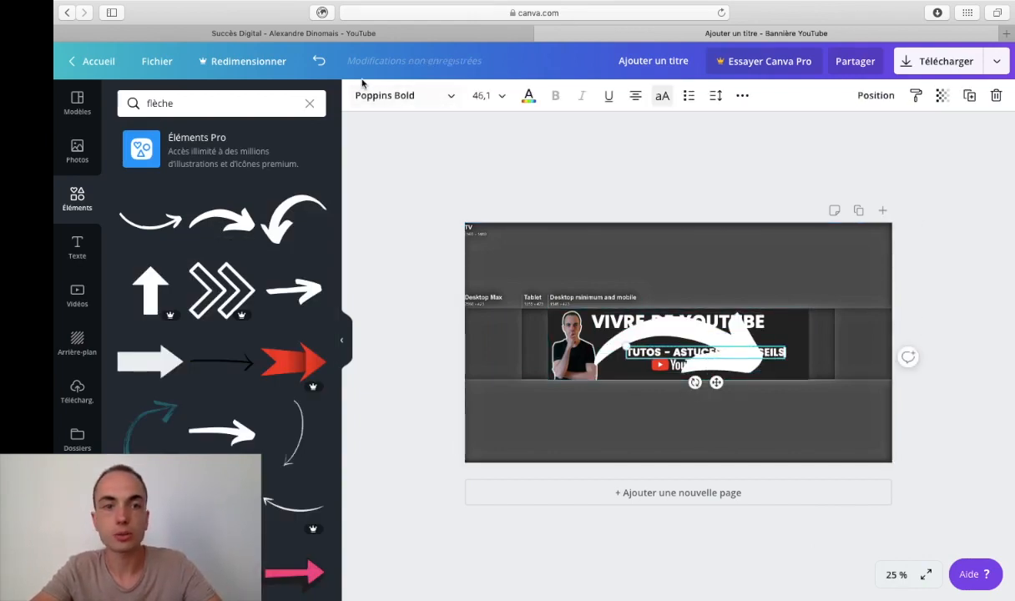
click(736, 368)
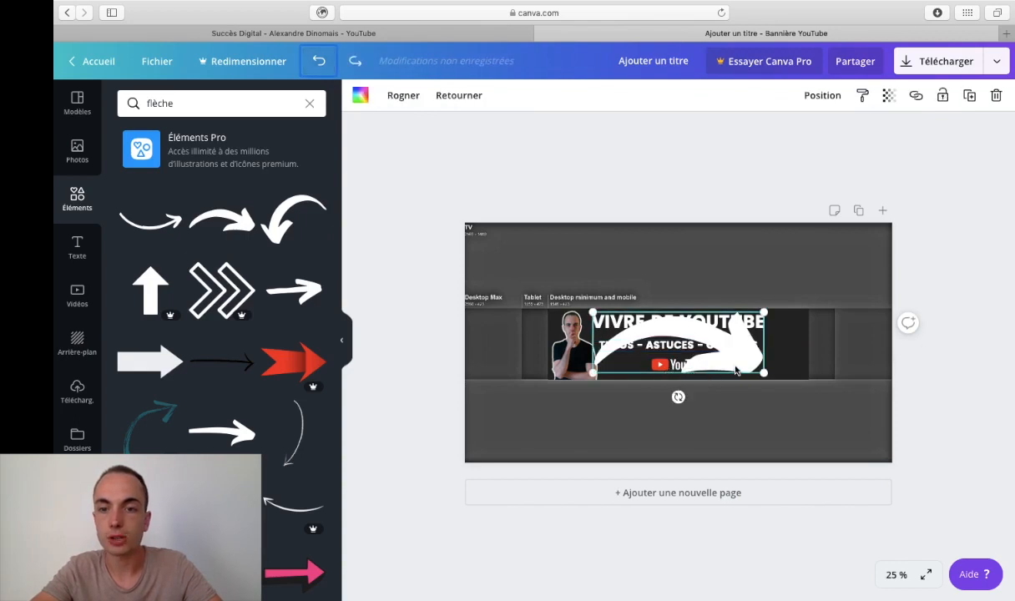
drag(757, 377, 802, 430)
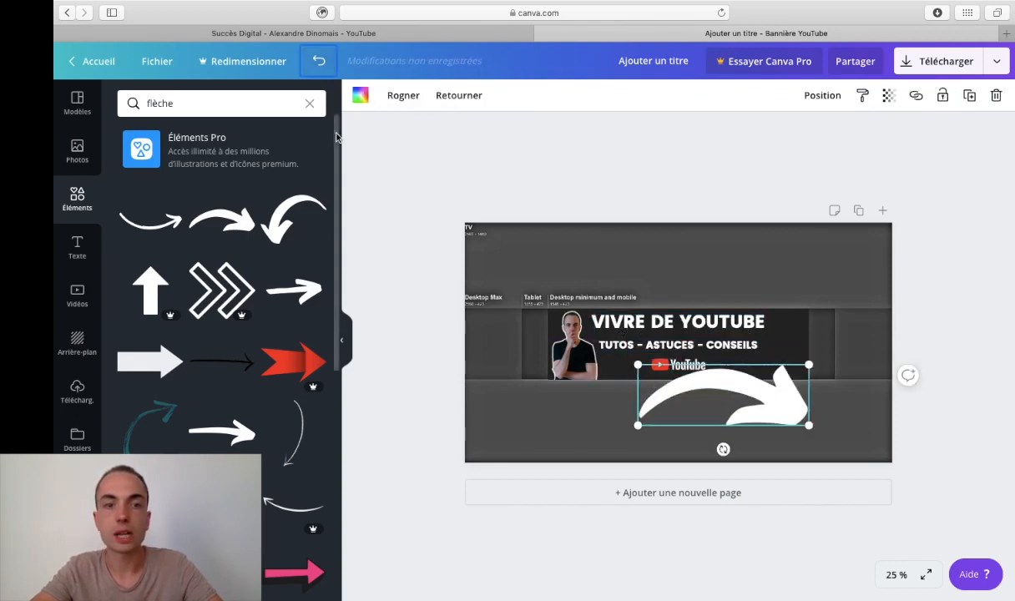
click(360, 95)
click(131, 426)
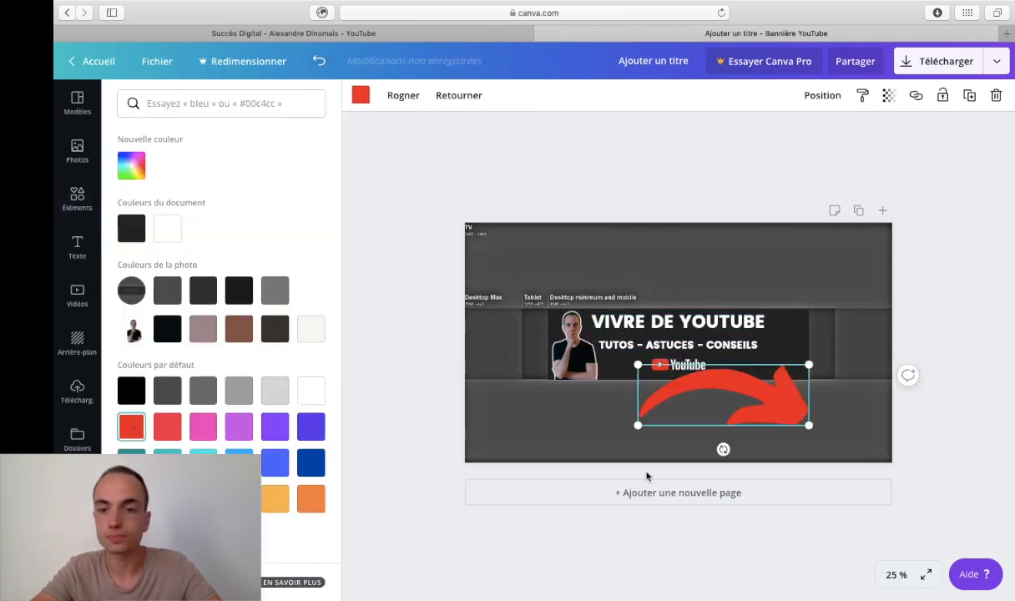
Step: Shrink the red arrow, move it near the banner's right edge, rotate it about 26°, and check its placement against the existing YouTube channel banner
drag(637, 364, 854, 355)
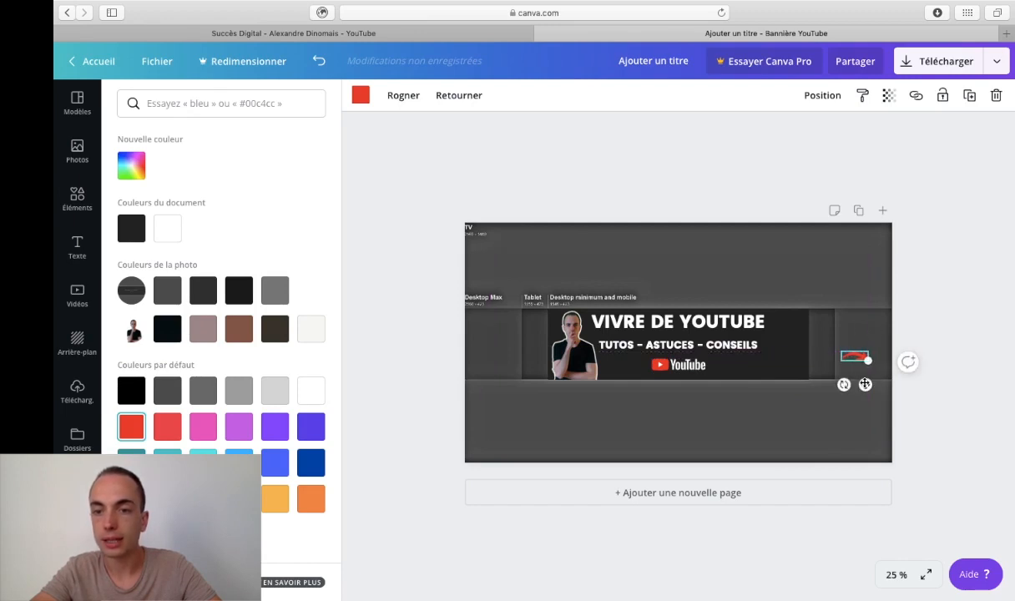
drag(866, 385, 833, 384)
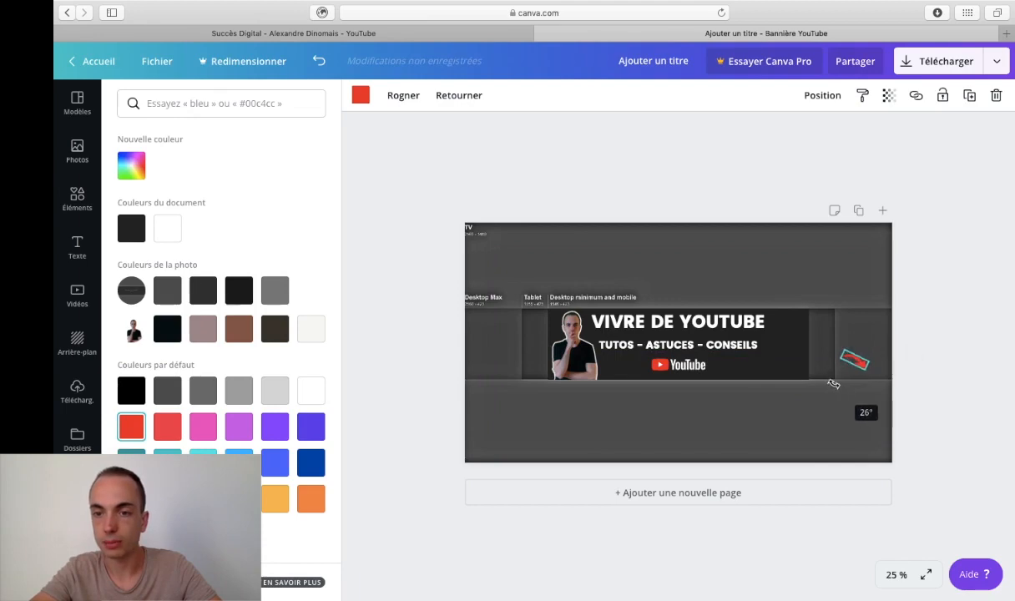
drag(853, 391, 857, 391)
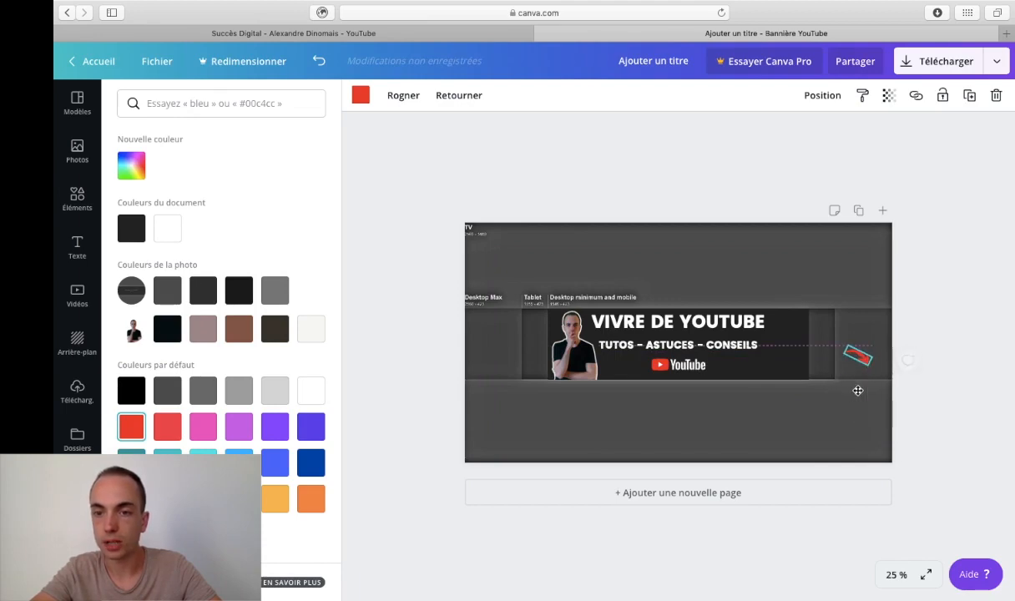
click(397, 33)
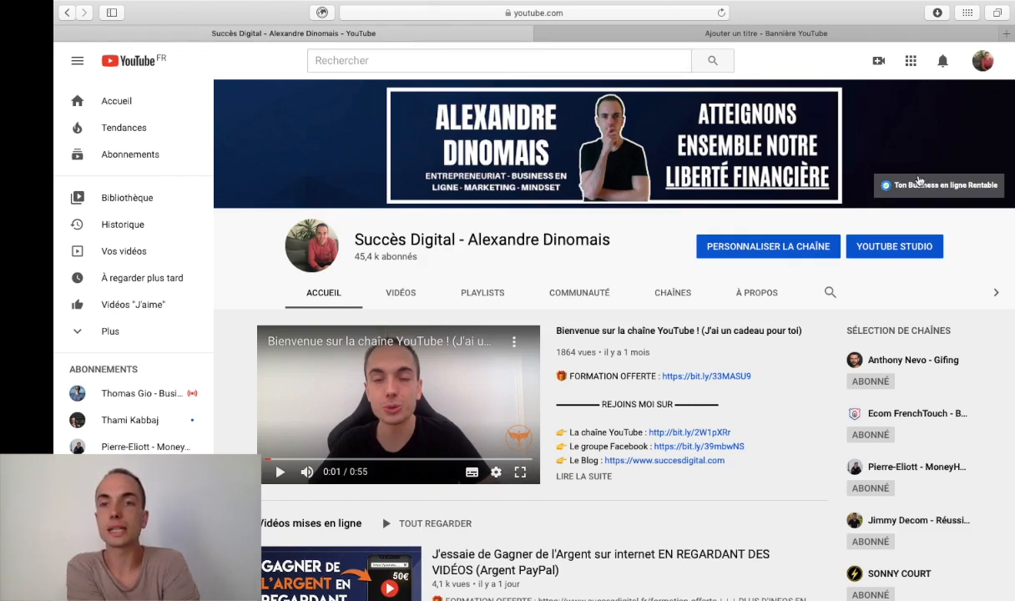
click(787, 35)
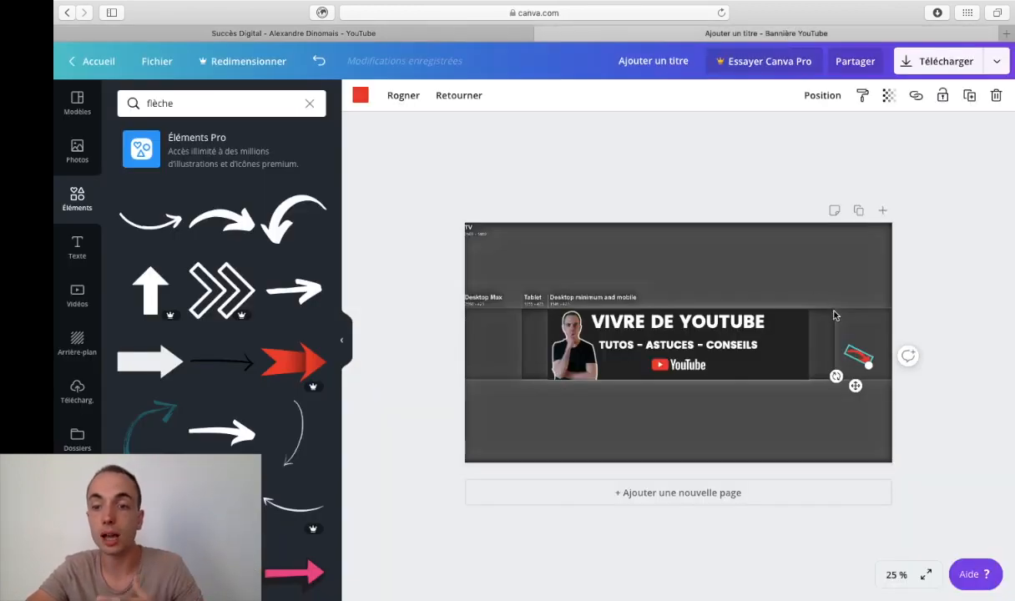
click(974, 319)
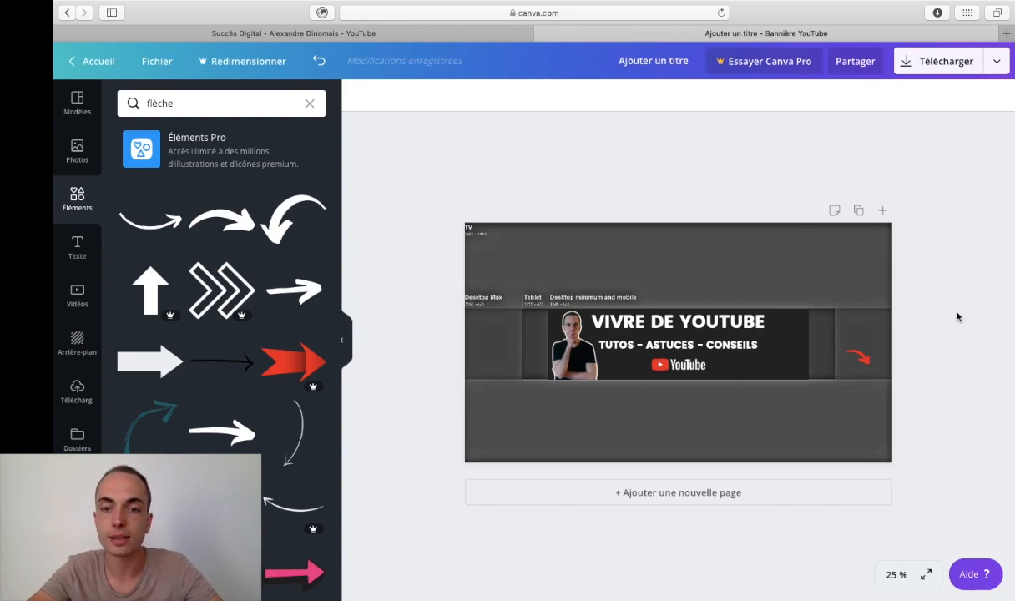
Step: Stretch the dark safe-area rectangle to cover the whole banner and recolour it with the document's red
click(795, 377)
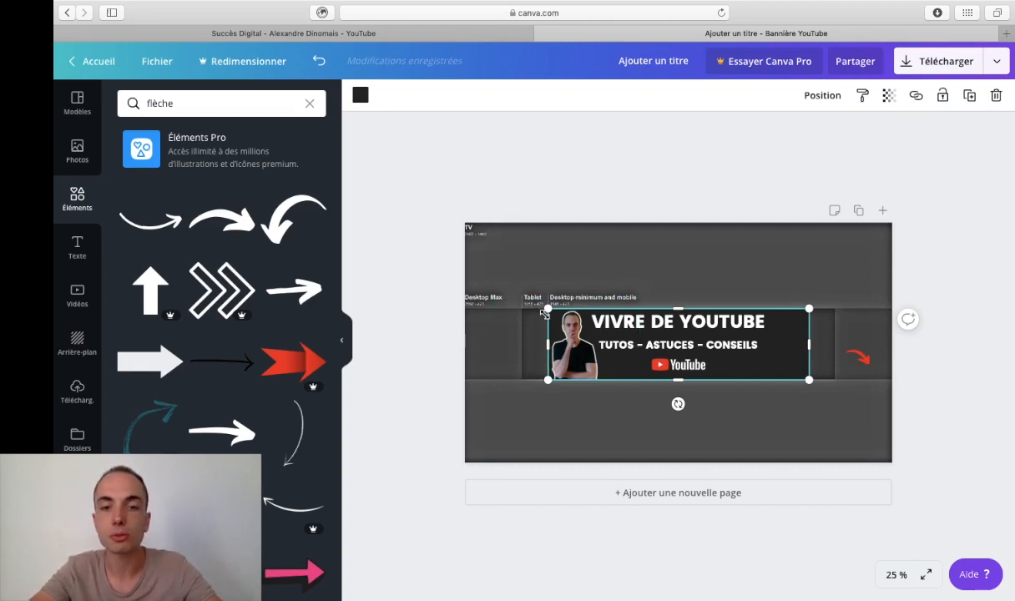
drag(508, 300, 465, 285)
drag(642, 261, 639, 238)
drag(637, 377, 641, 462)
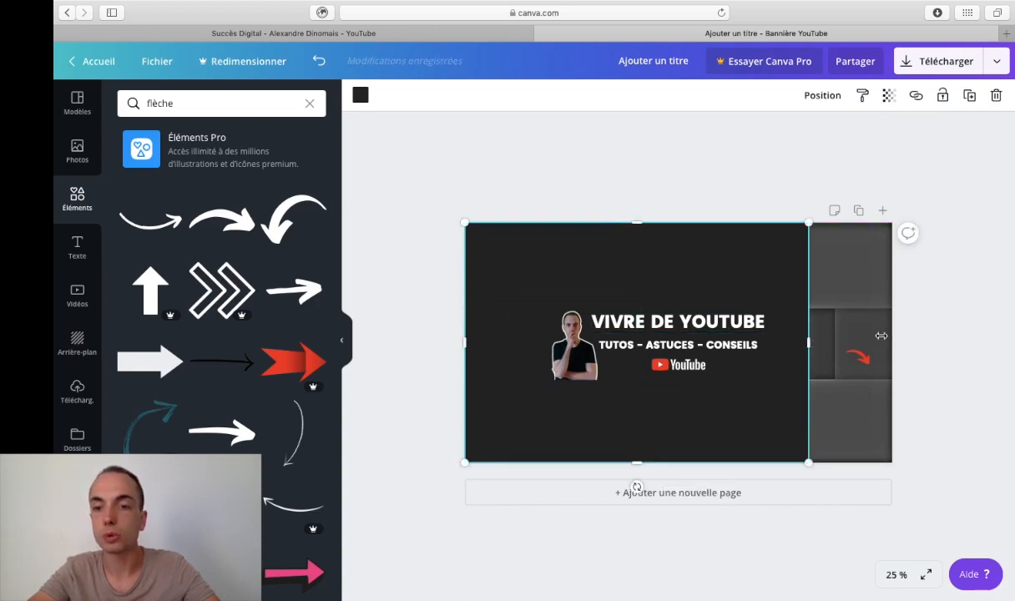
drag(887, 335, 890, 335)
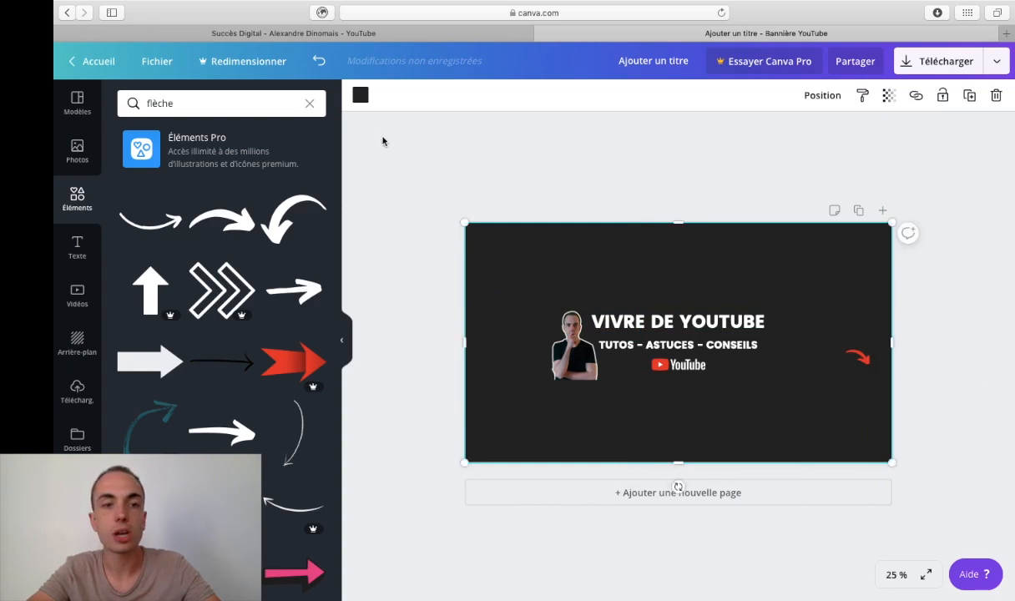
click(362, 96)
click(169, 230)
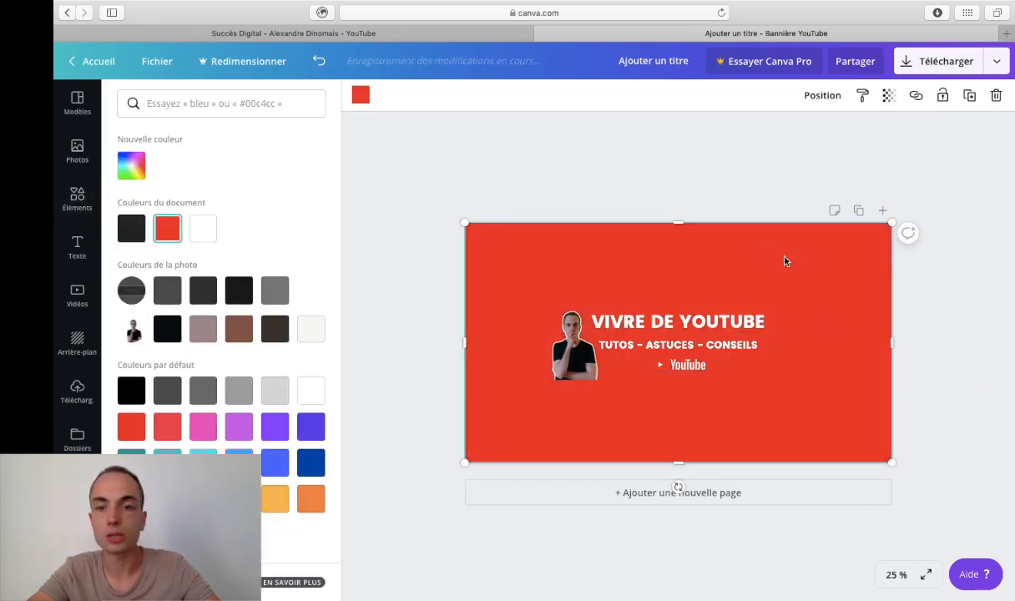
Step: Recolour the arrow with the portrait photo's off-white and look at the white frame on the existing YouTube channel banner
click(858, 357)
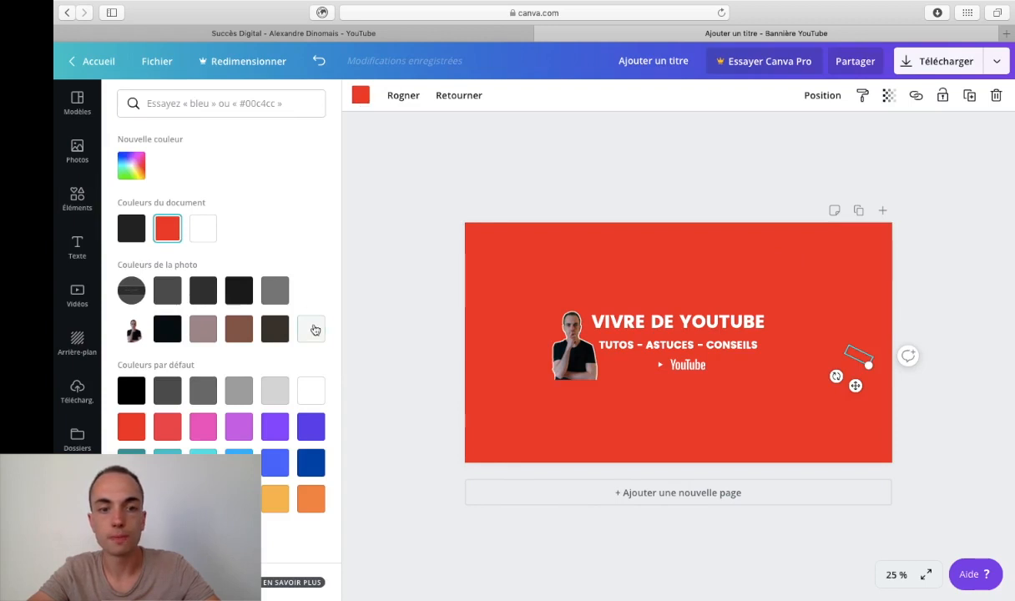
click(417, 290)
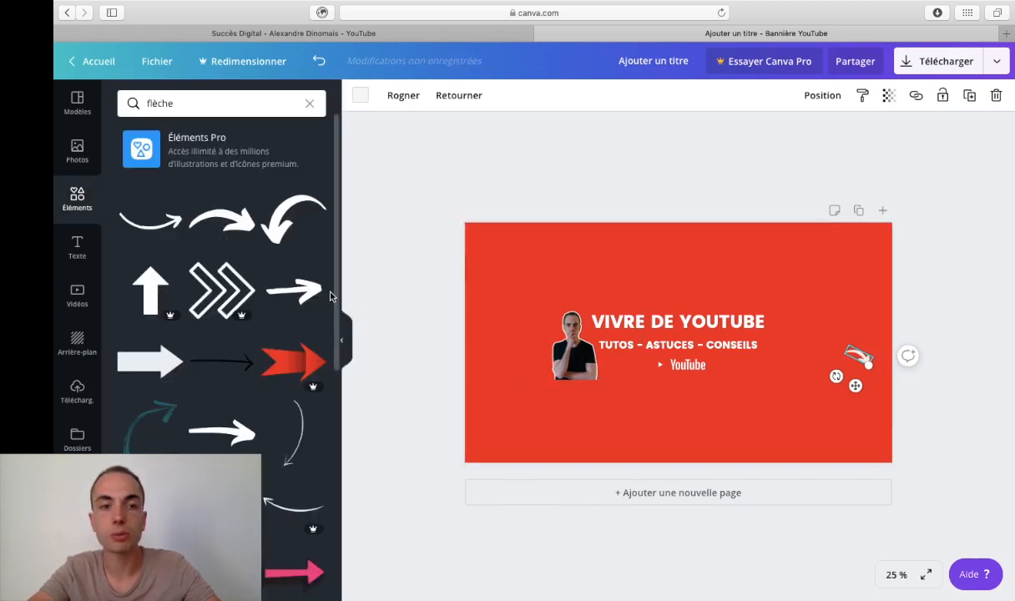
click(464, 33)
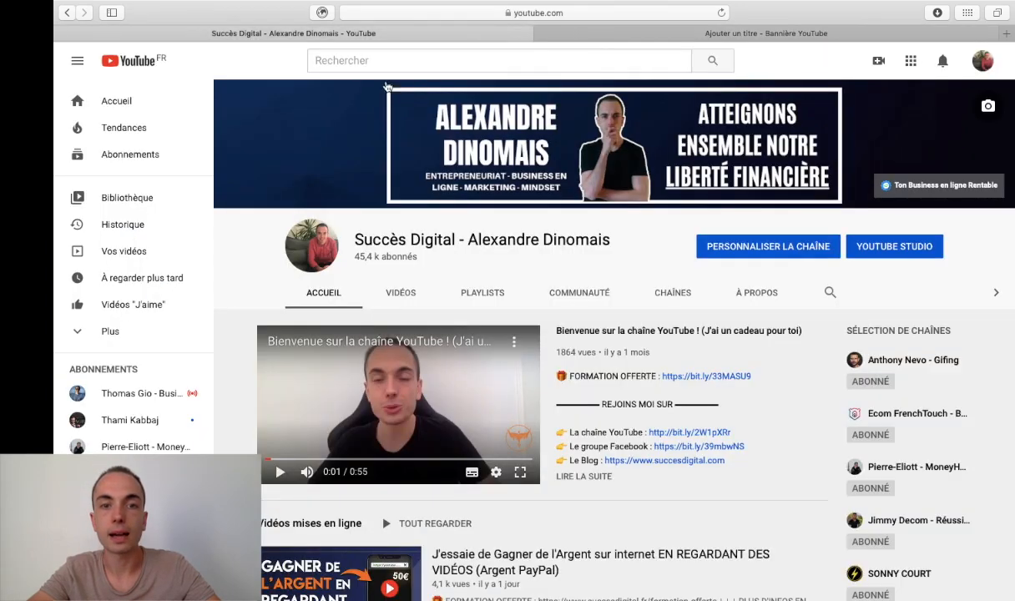
click(660, 33)
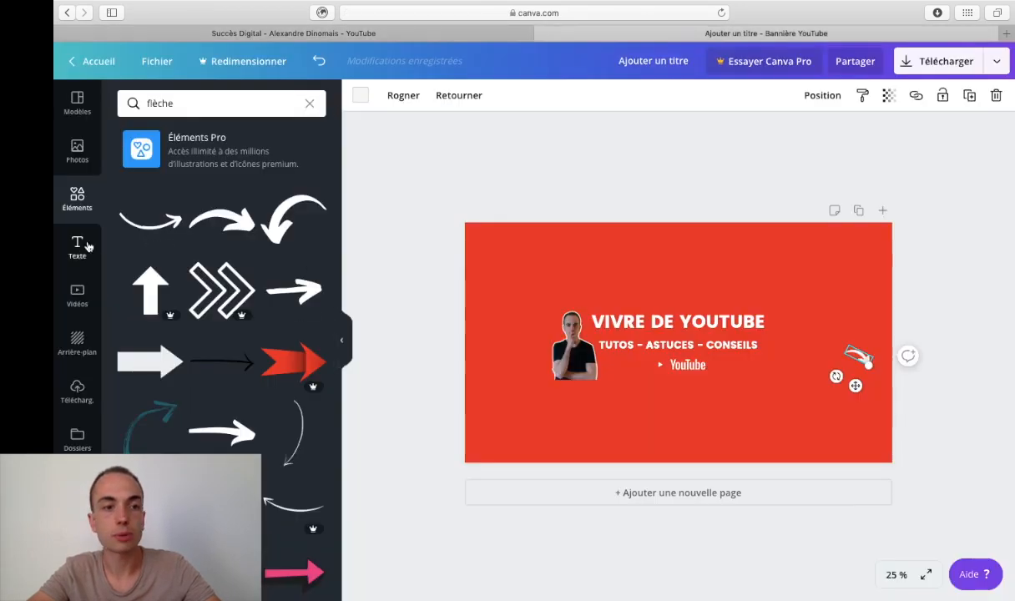
Step: Search the elements for "cadre", add the thin plain rectangular frame, and recolour it off-white
click(245, 99)
text(cadre)
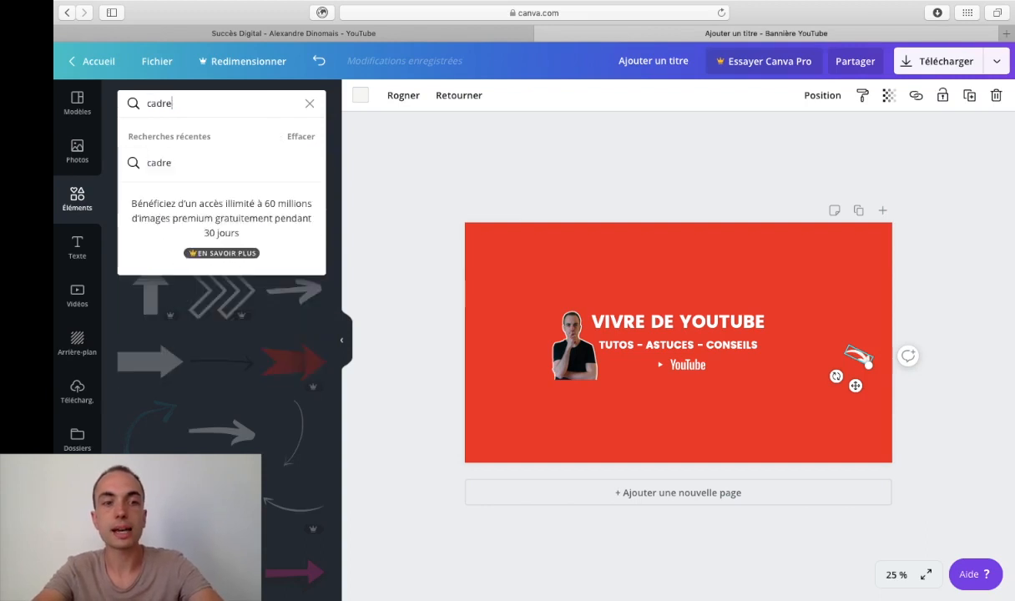
key(Return)
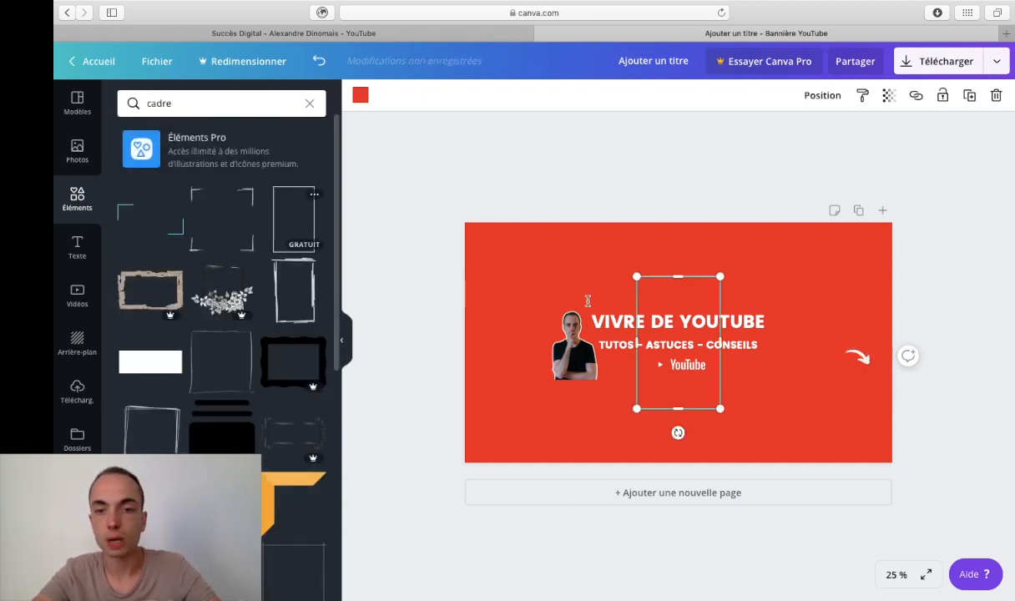
click(362, 97)
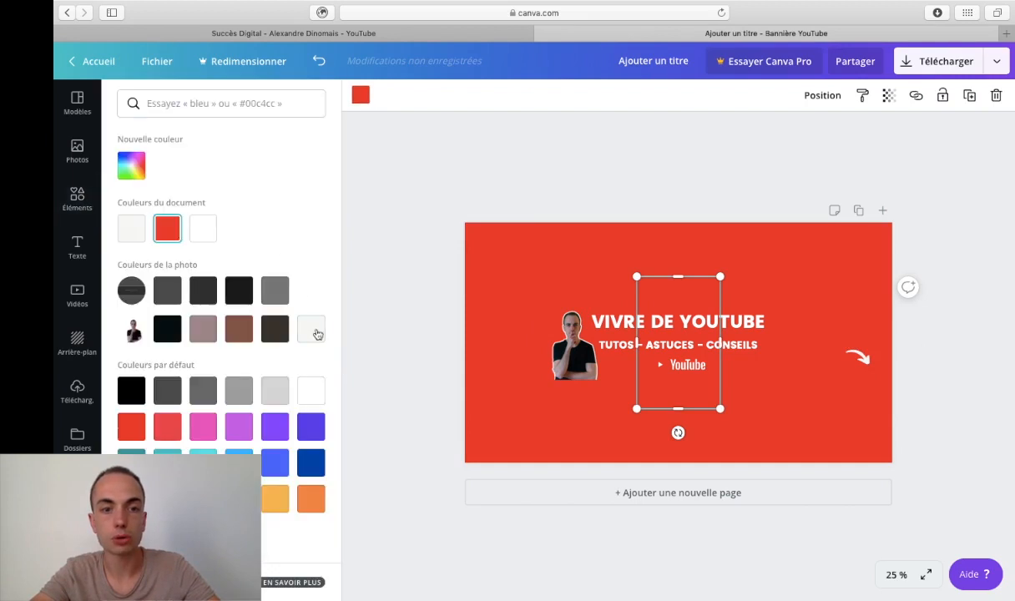
click(711, 175)
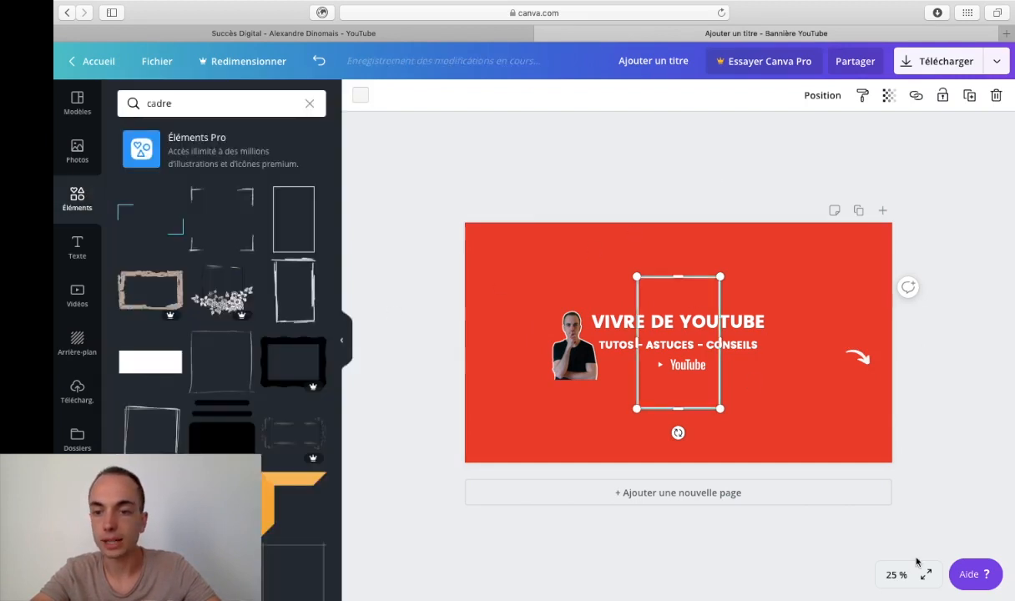
Step: Set the zoom to 50 % and move the red background rectangle down to uncover the safe-area template
click(897, 574)
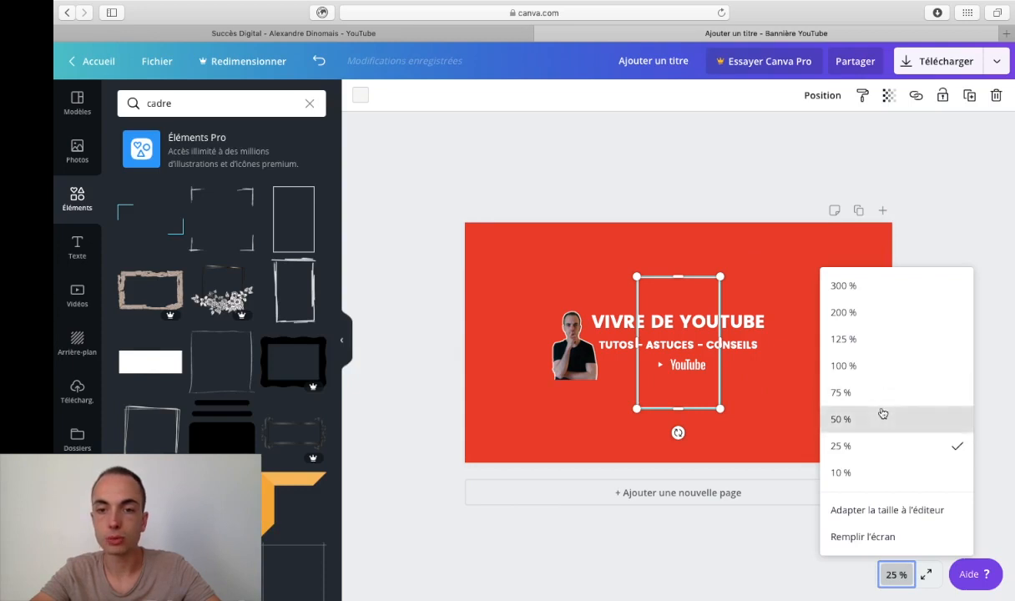
click(880, 419)
scroll(726, 173, up, 1)
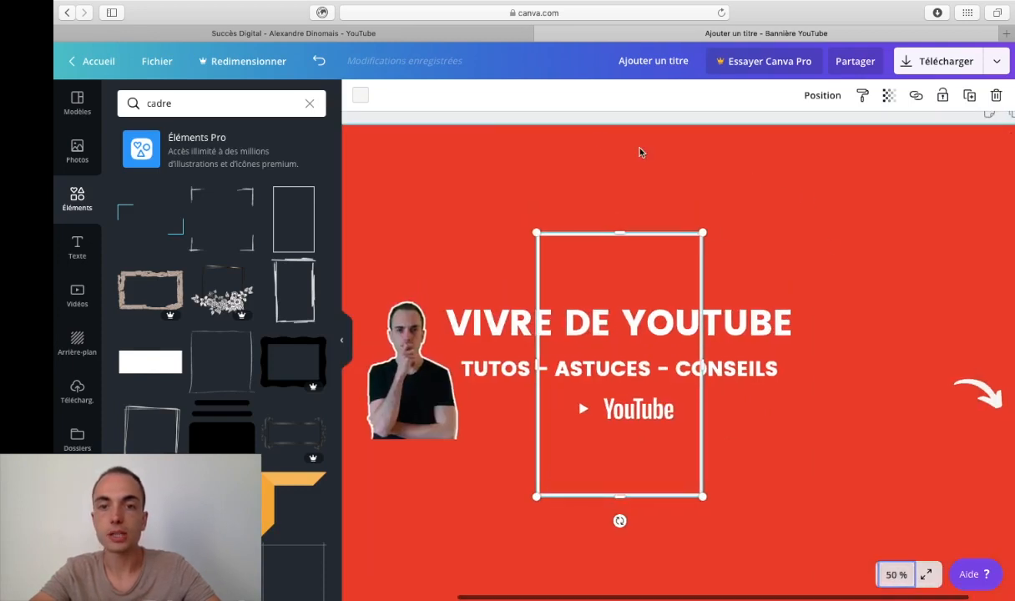
click(591, 147)
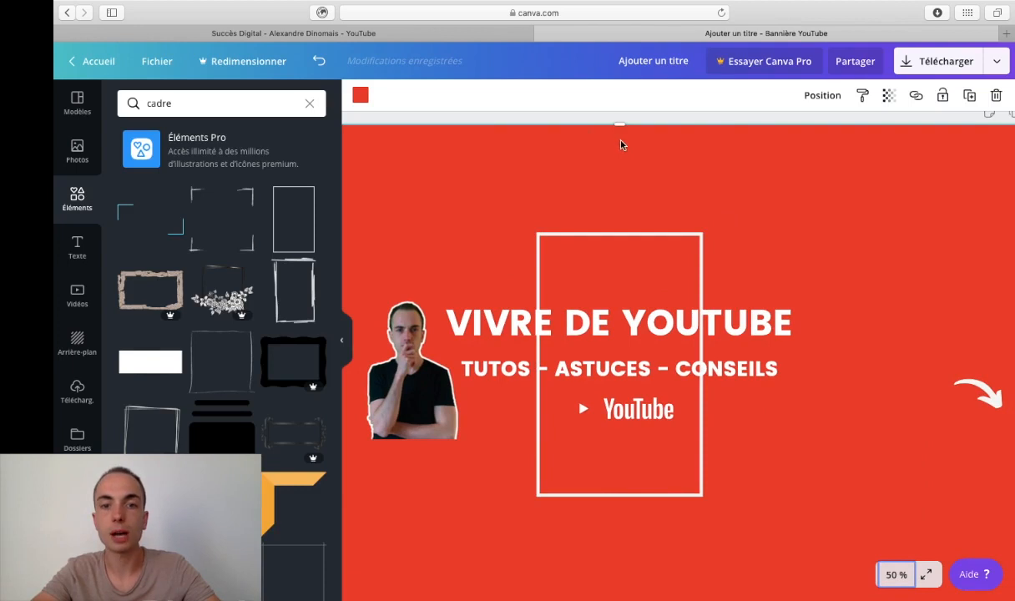
drag(616, 233, 625, 551)
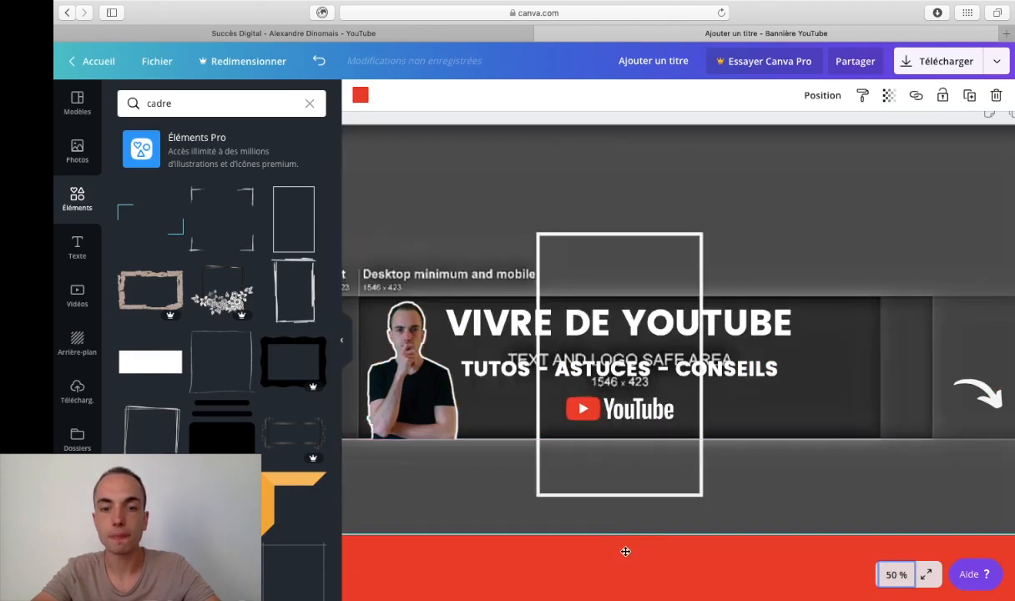
Step: Shift the frame slightly left, widen it towards the safe area's right edge, and lower its upper side to the safe area's top
click(611, 499)
drag(612, 499, 582, 498)
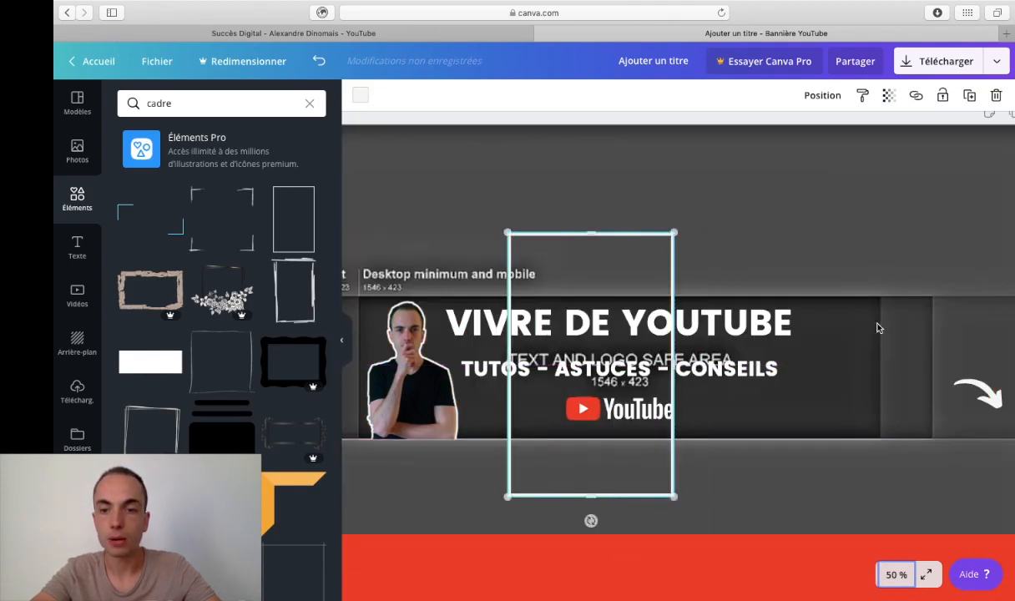
drag(842, 358, 860, 359)
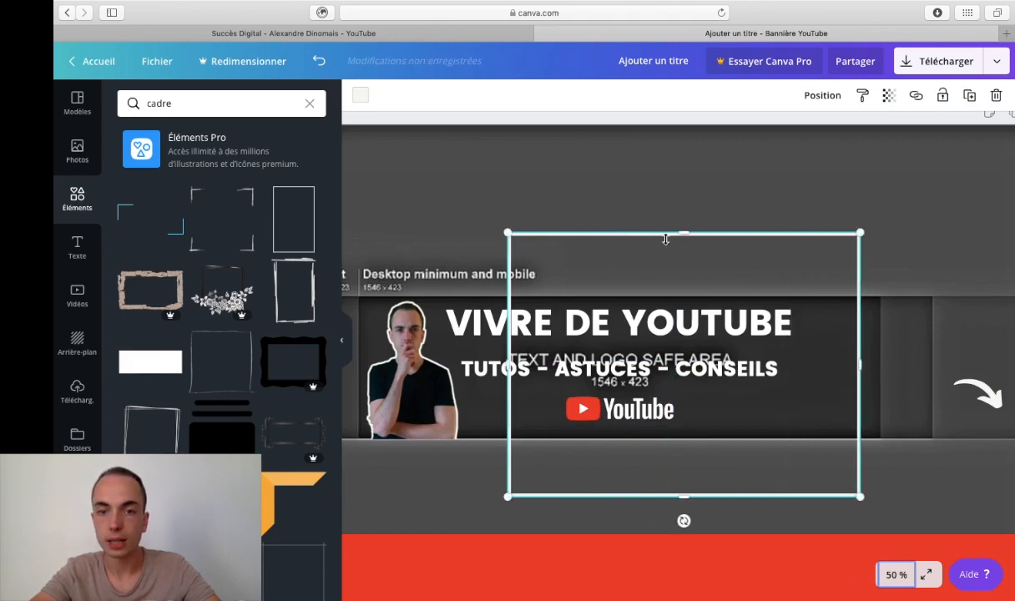
drag(682, 281, 688, 307)
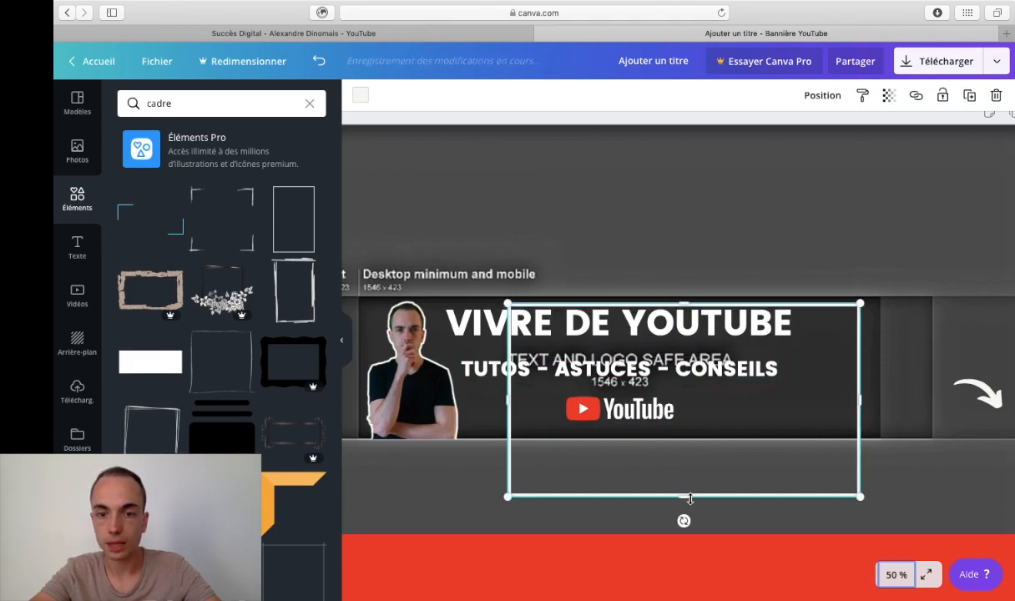